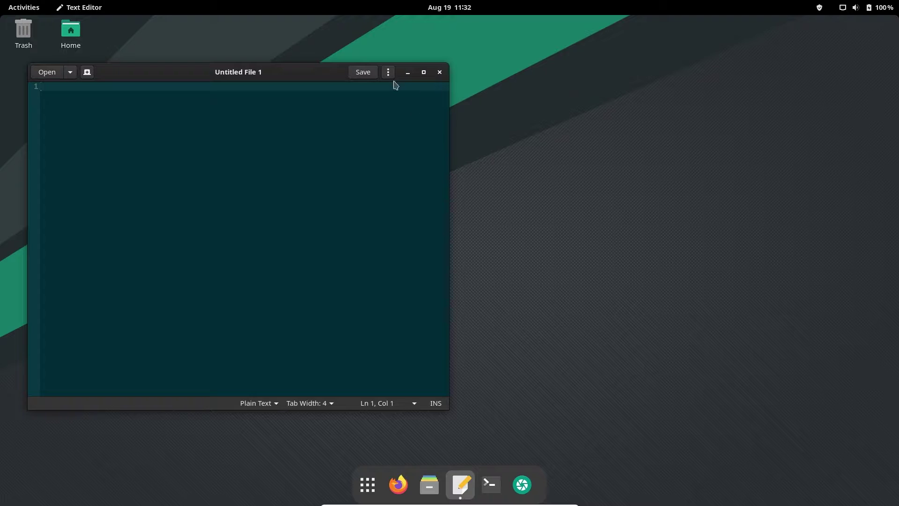
View the text editor's About information, including its version, and close it.
click(389, 73)
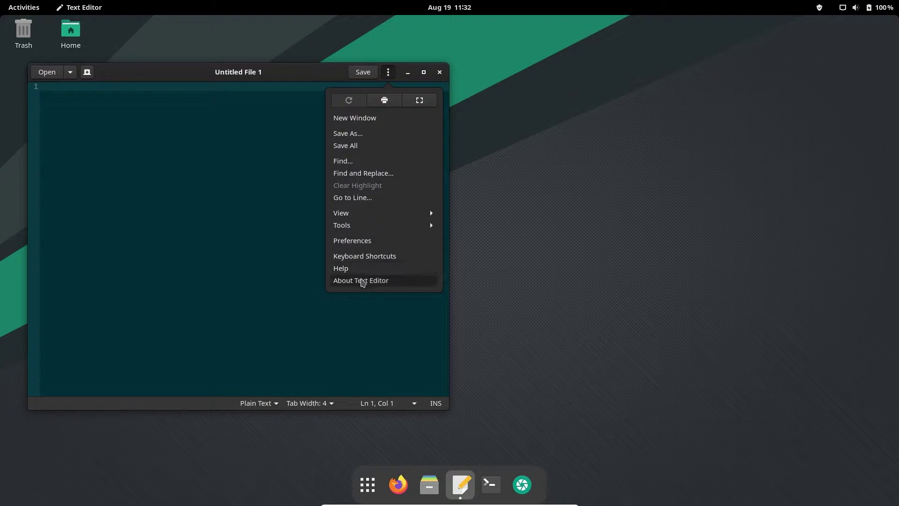
click(362, 281)
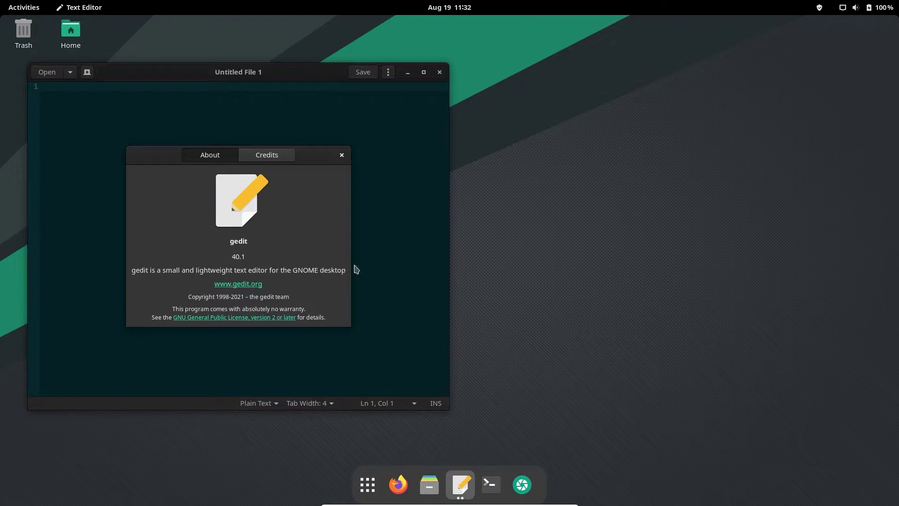
click(341, 155)
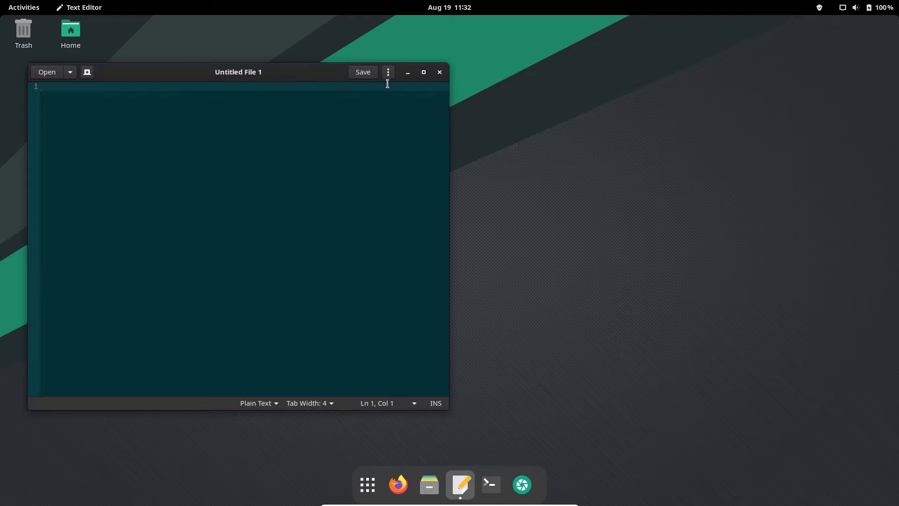
Review the text editor's View, Editor, Font & Colors and Plugins preferences through the end of the plugin list, and close them.
click(389, 73)
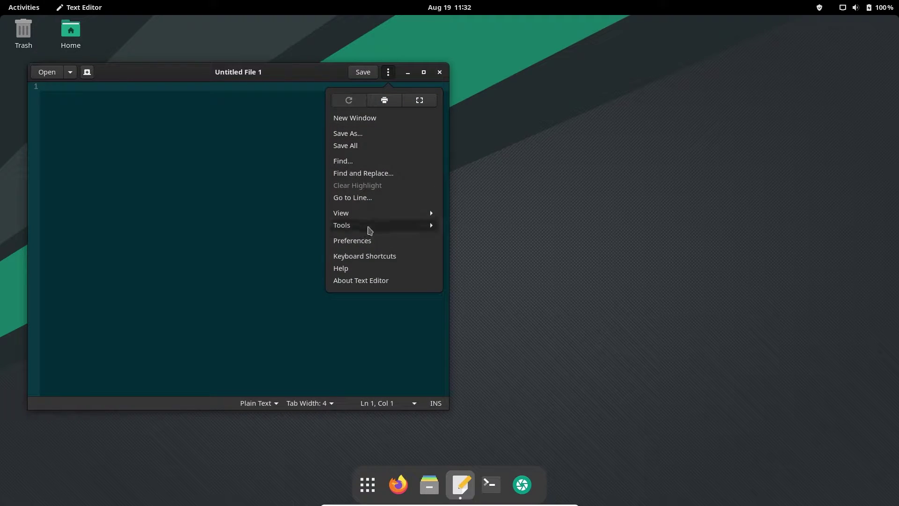
click(368, 242)
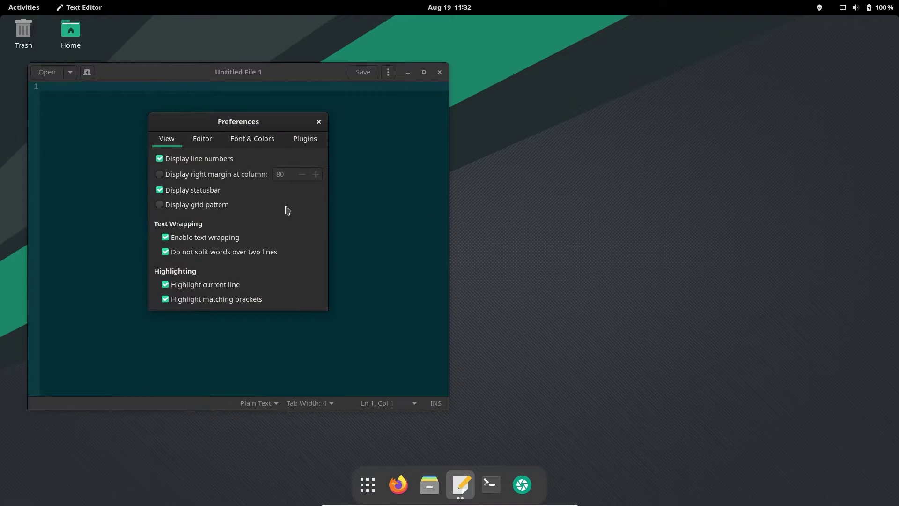
click(213, 141)
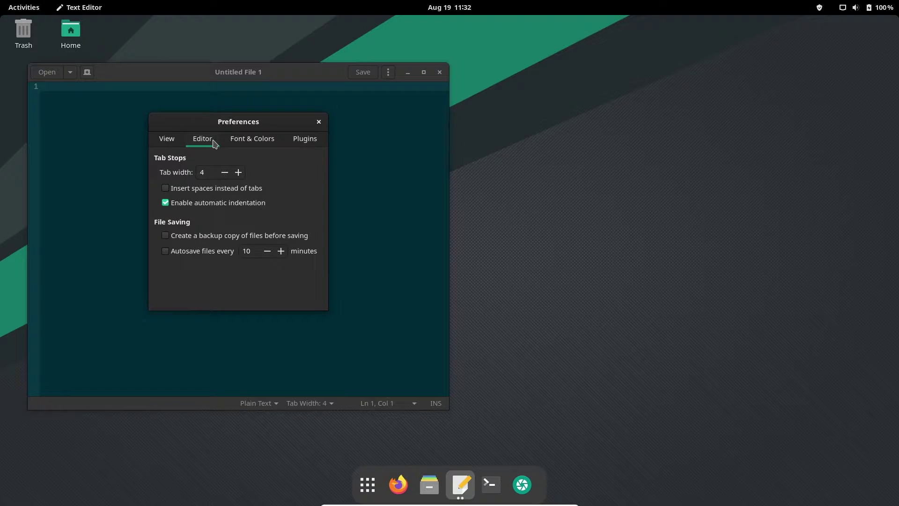
click(250, 143)
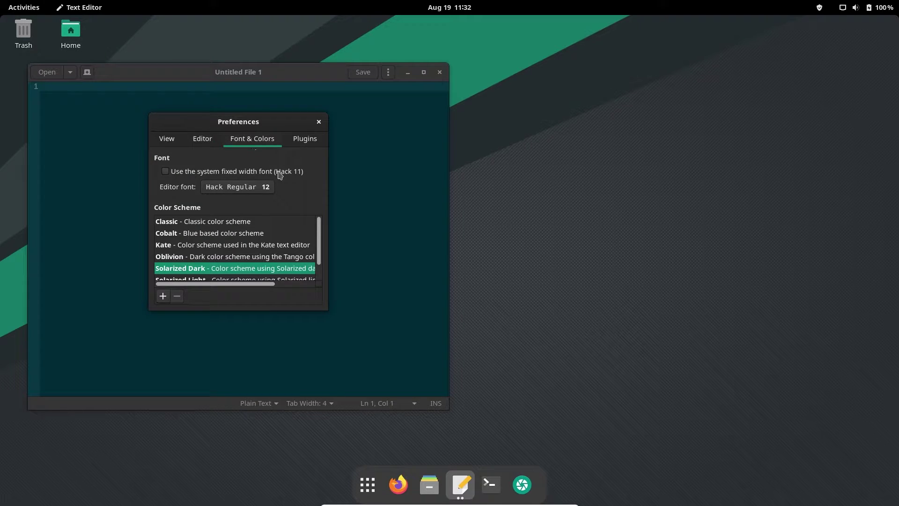
click(304, 141)
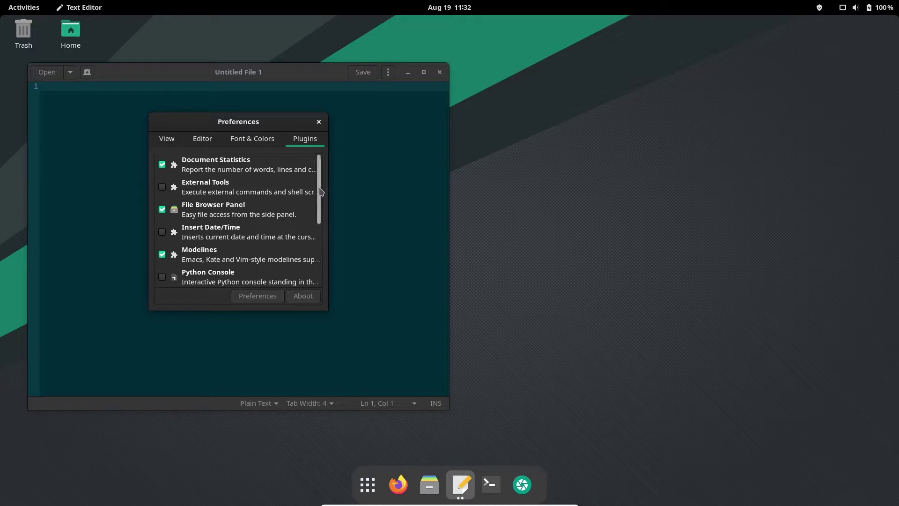
scroll(321, 201, down, 3)
drag(321, 201, 322, 265)
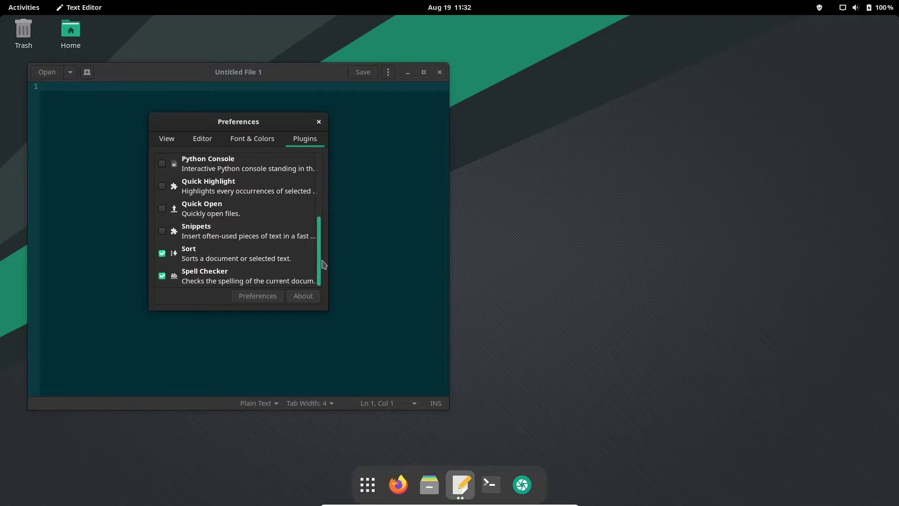
click(318, 122)
Look over the text editor's spelling, sorting and document statistics tools, and close the editor.
click(388, 72)
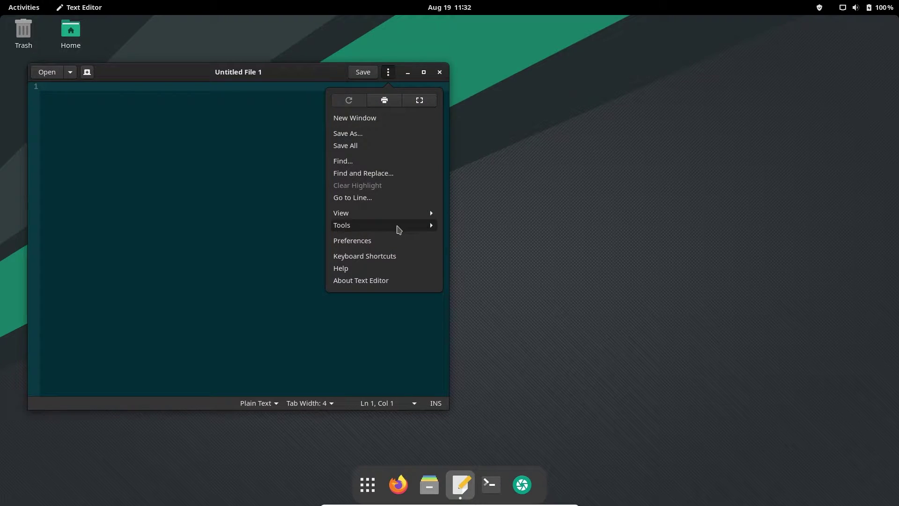
click(404, 226)
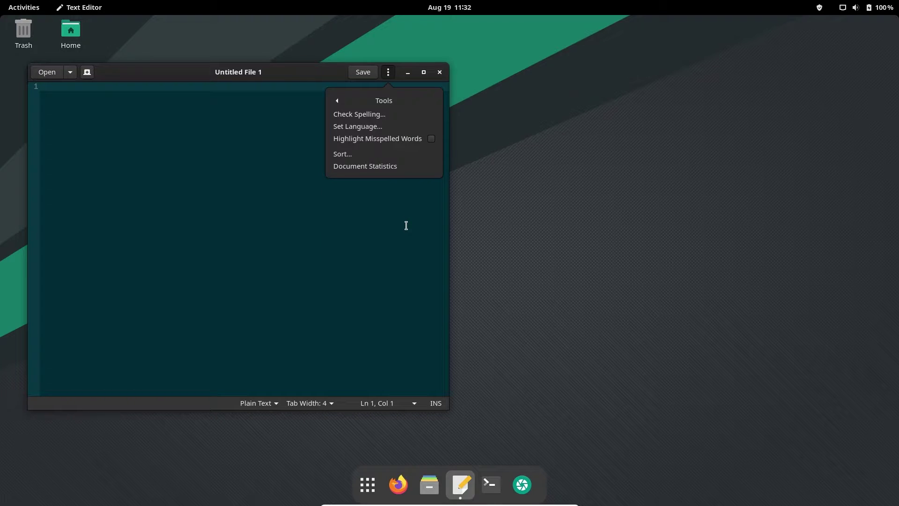
click(368, 198)
click(439, 72)
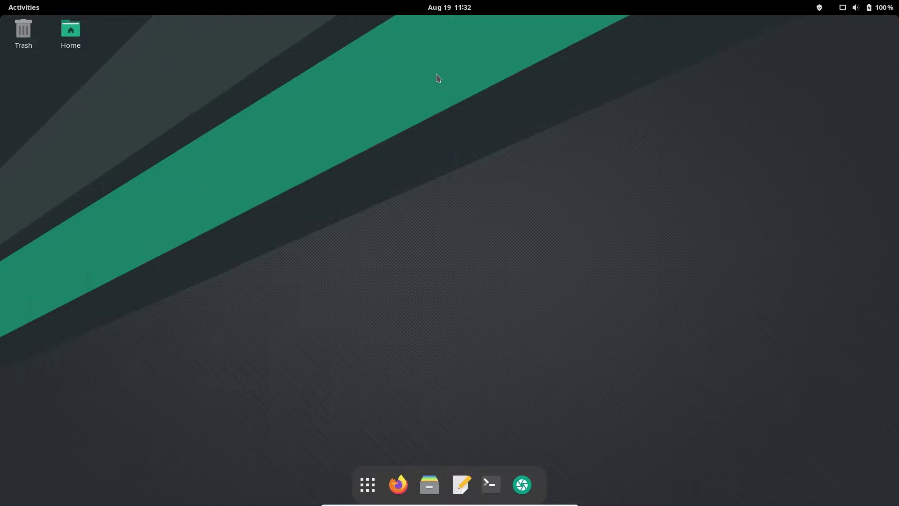
Switch to Terminal, run neofetch to display the system information, and close the terminal.
click(492, 483)
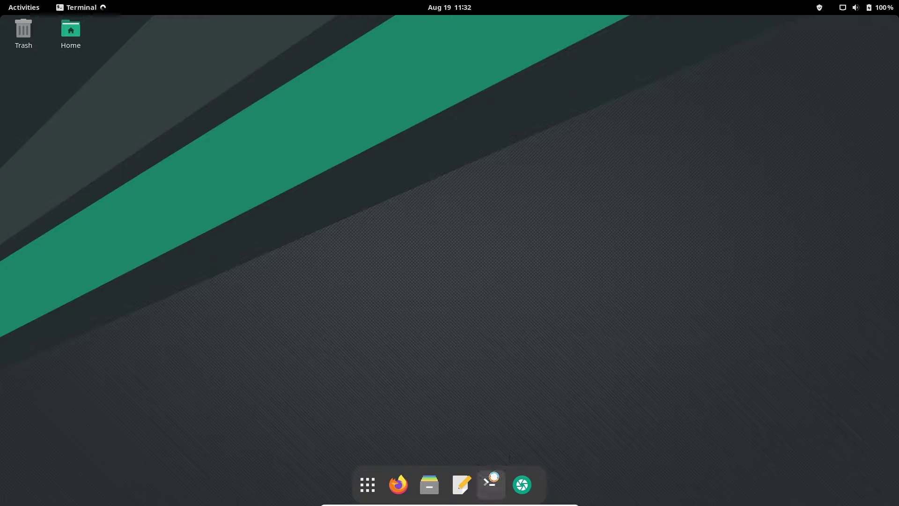
text(neofetch)
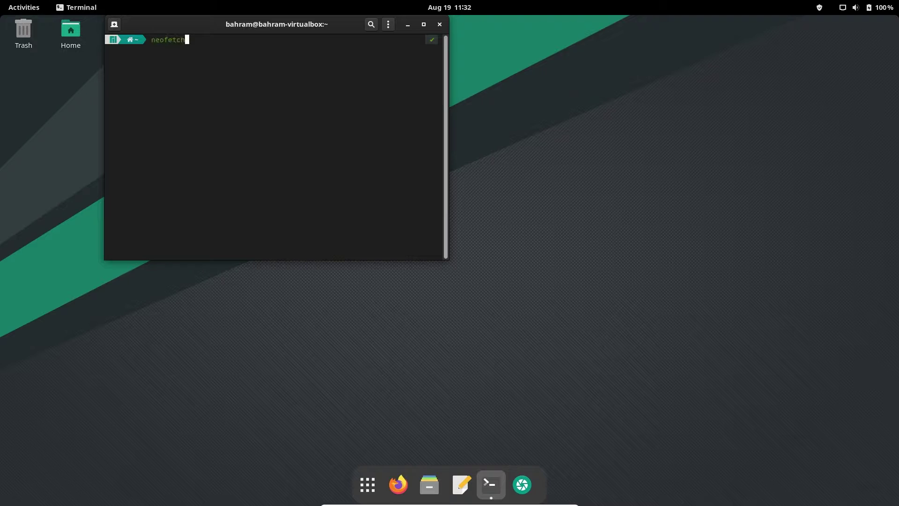
key(Return)
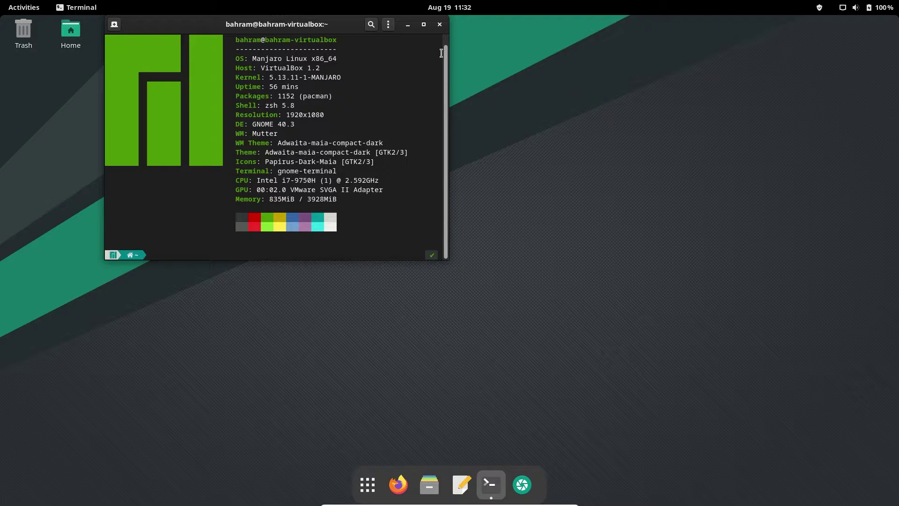
click(440, 24)
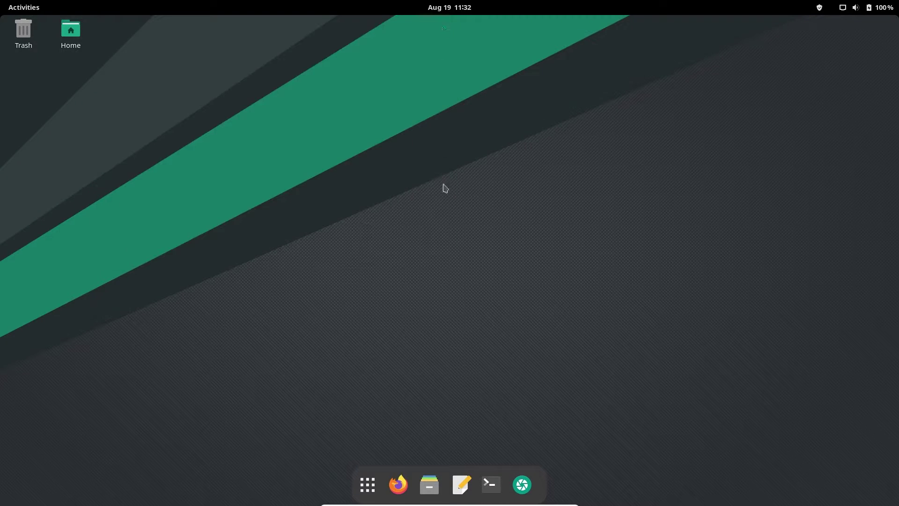
Switch to the Screenshot app and set its capture area to Selection.
click(522, 490)
click(467, 253)
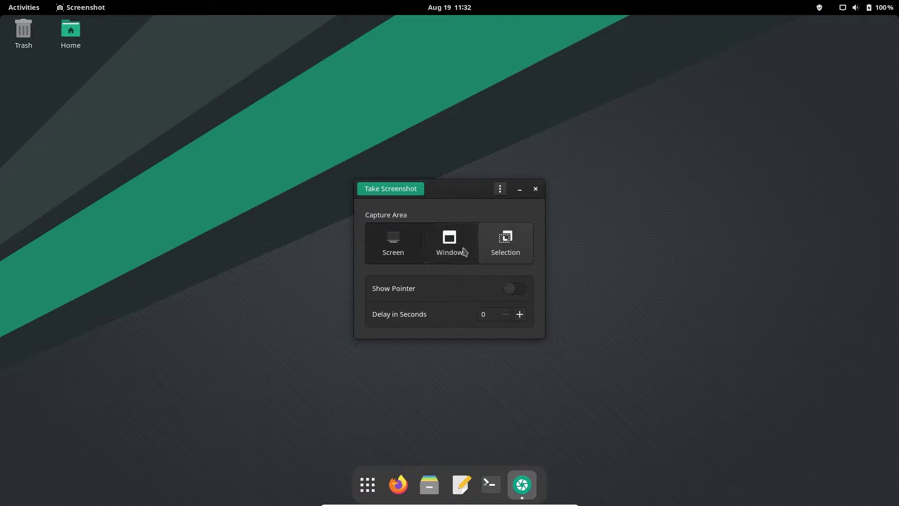
click(494, 242)
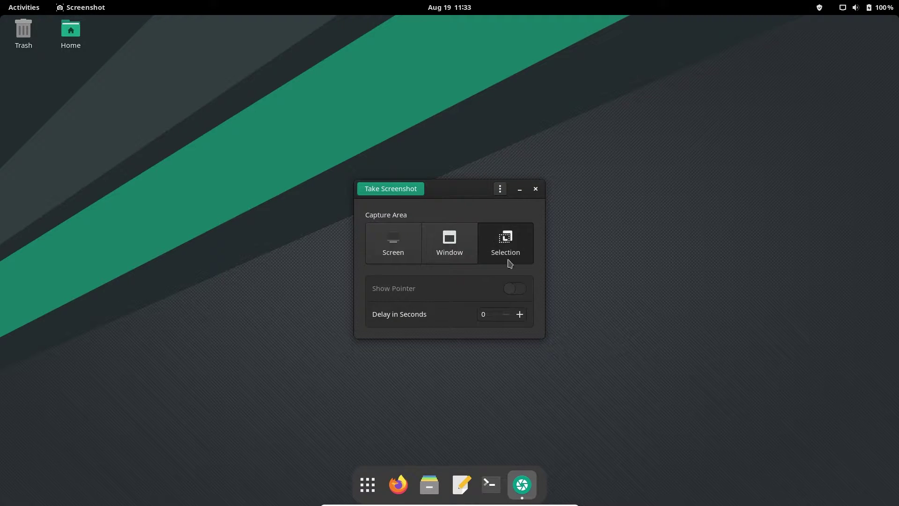
View the Screenshot app's About information and close the app.
click(501, 189)
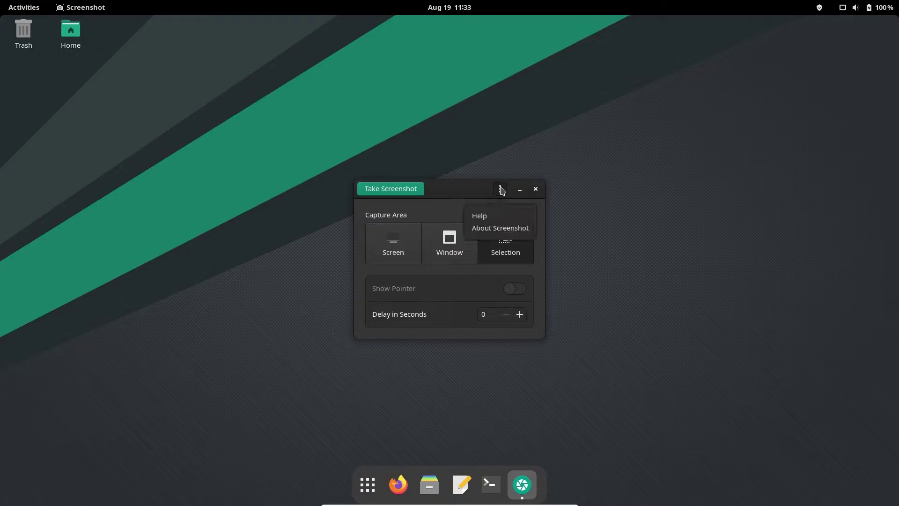
click(503, 229)
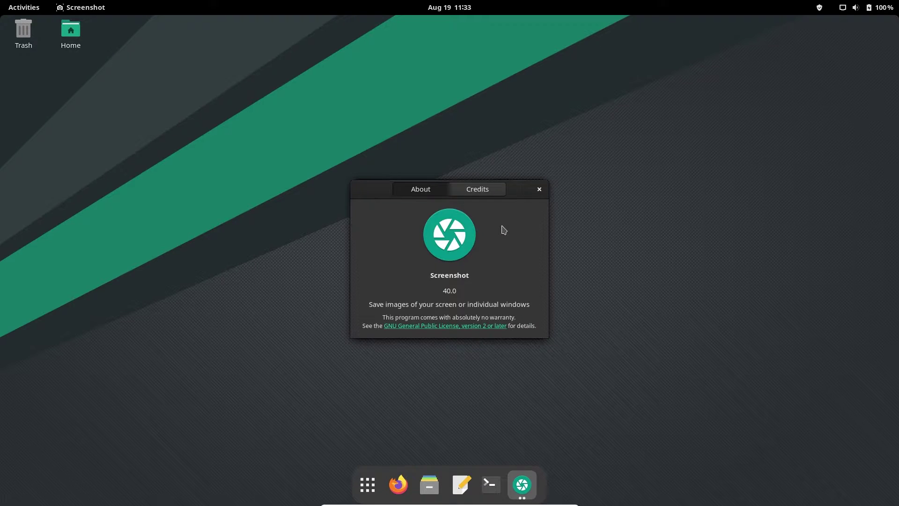
click(538, 189)
click(536, 189)
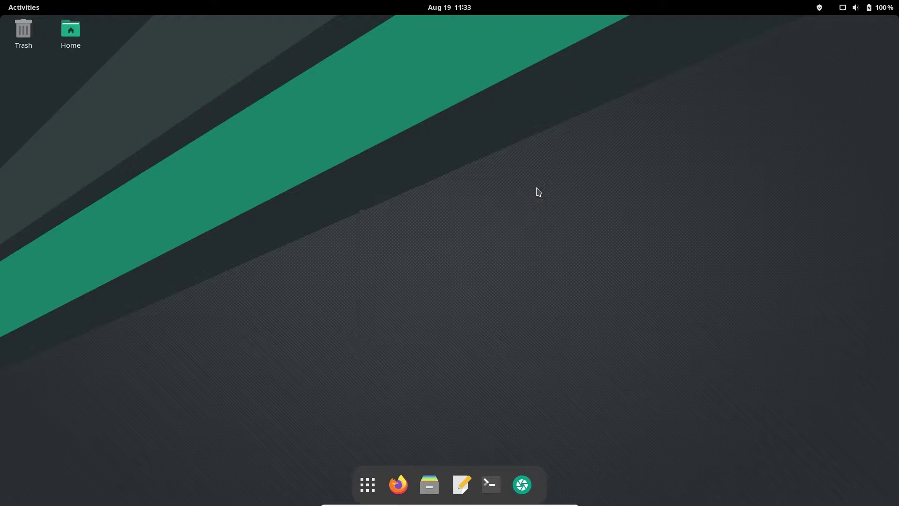
Launch Maps from the installed applications and zoom the map out to show the whole world.
click(368, 484)
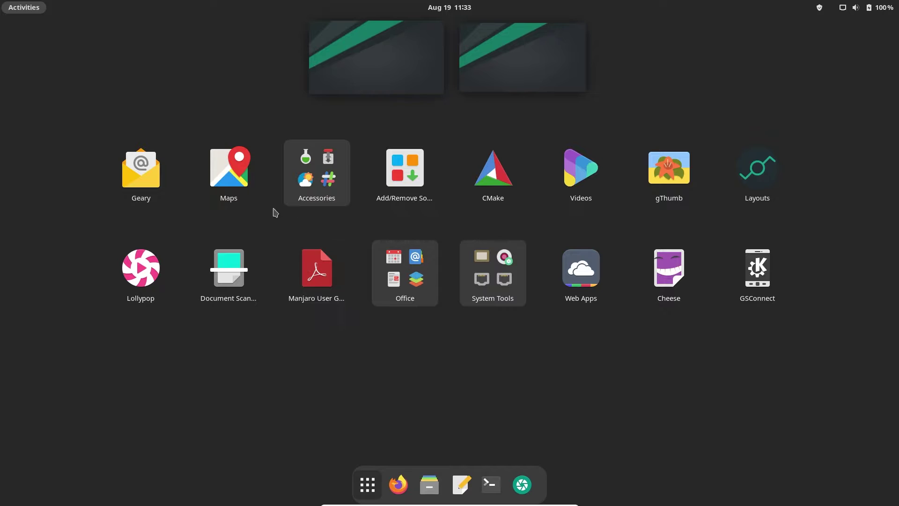
click(238, 193)
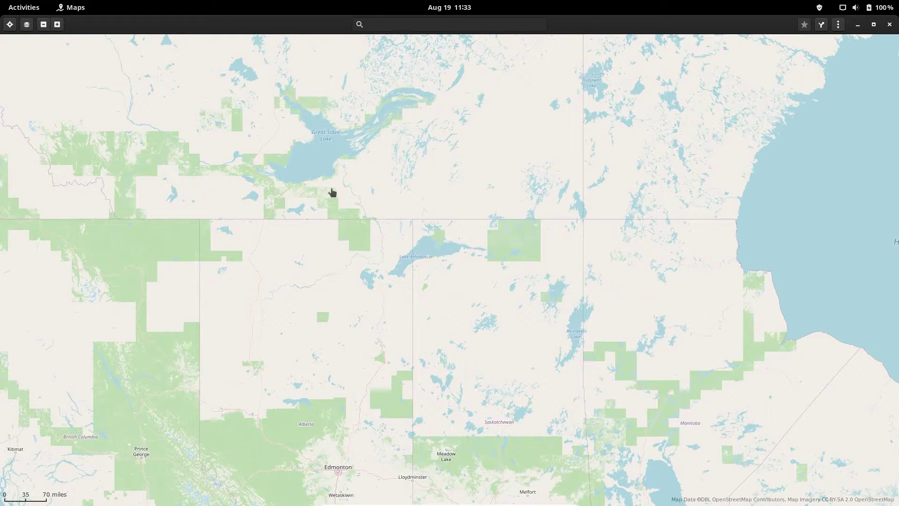
click(43, 25)
click(44, 24)
click(43, 24)
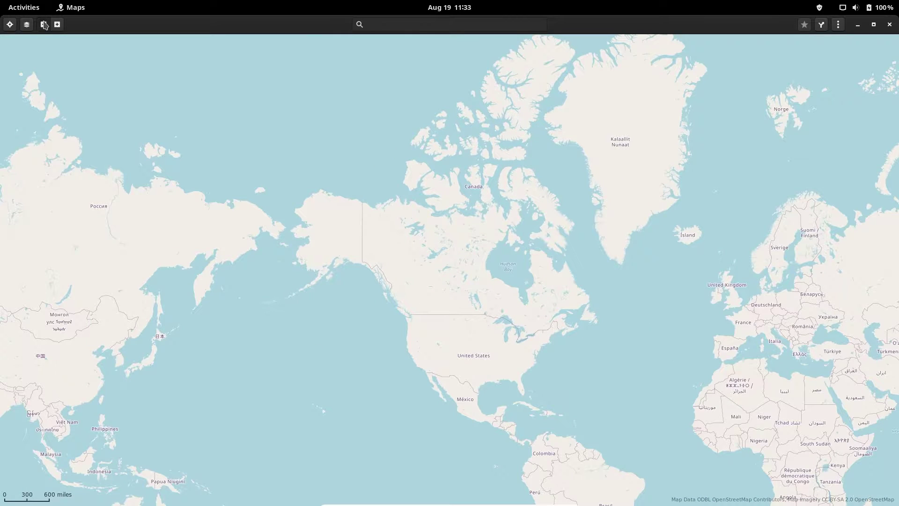
click(43, 24)
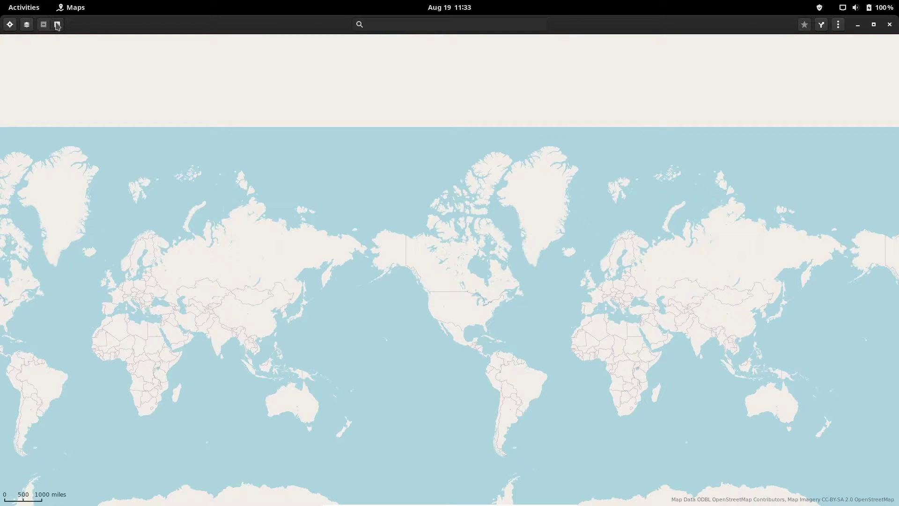
Zoom the map in from the world view to the Lake Athabasca area in Canada.
click(57, 24)
click(58, 24)
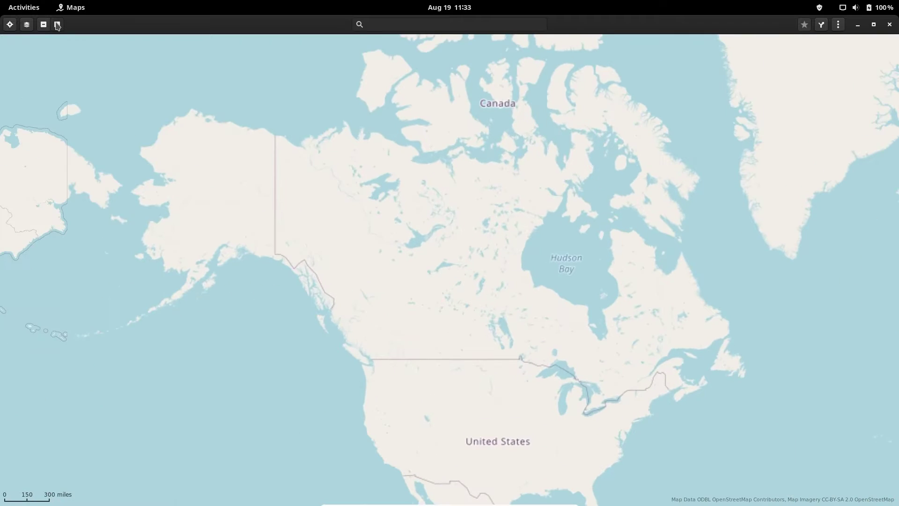
click(57, 25)
click(57, 24)
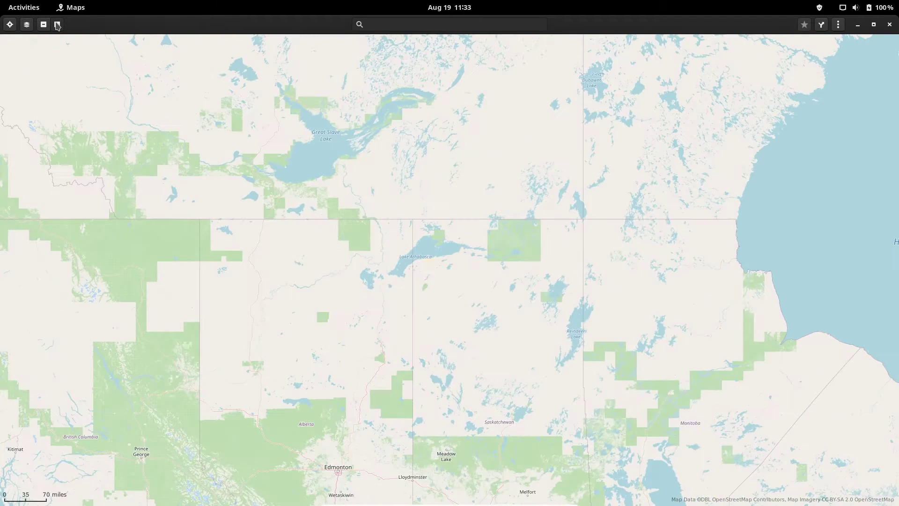
click(57, 25)
click(58, 24)
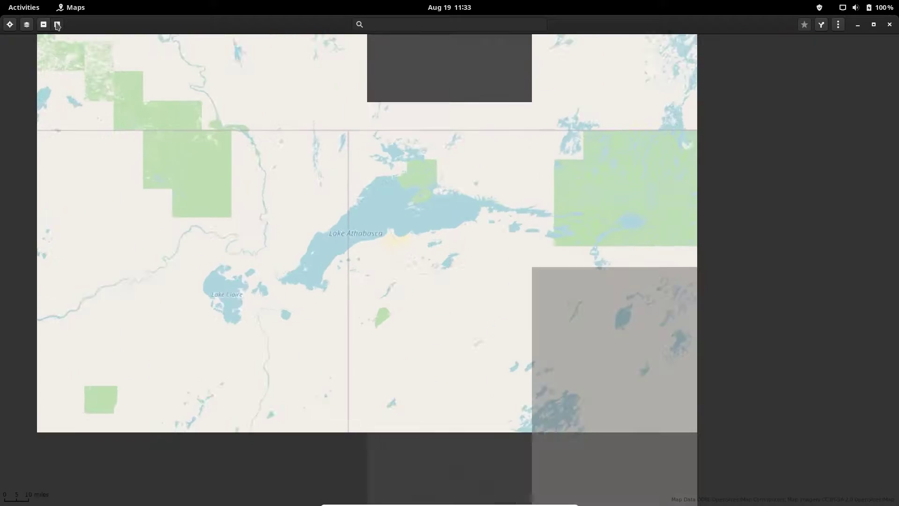
click(57, 24)
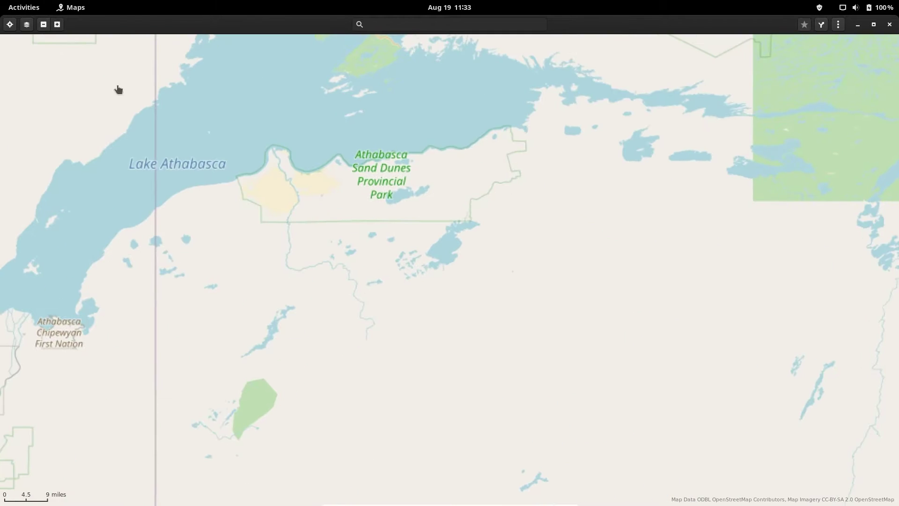
Examine the Athabasca Sand Dunes shoreline and the Archibald Lake area at closer range, and close Maps.
drag(142, 148, 223, 221)
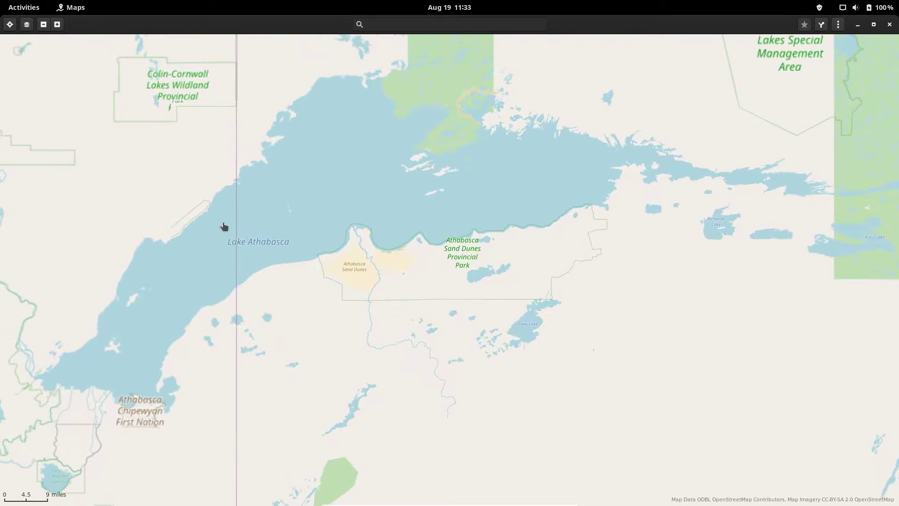
click(57, 24)
click(57, 24)
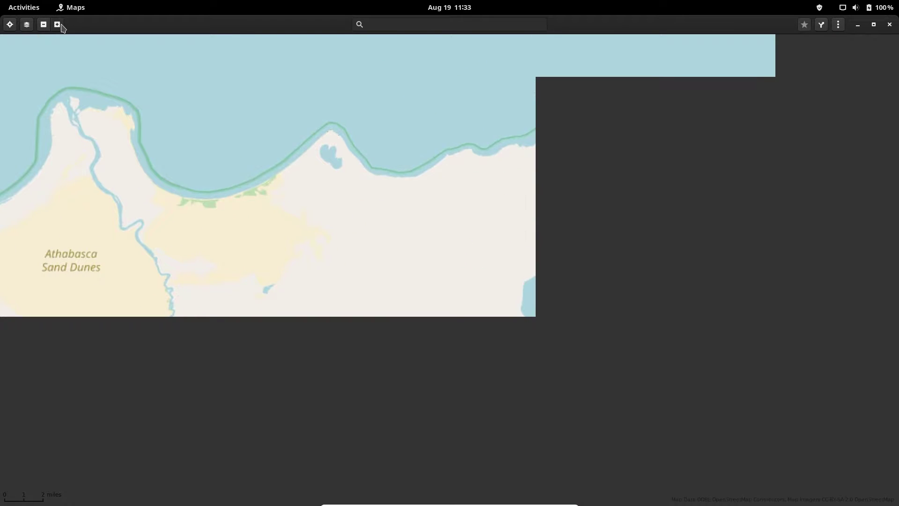
click(57, 24)
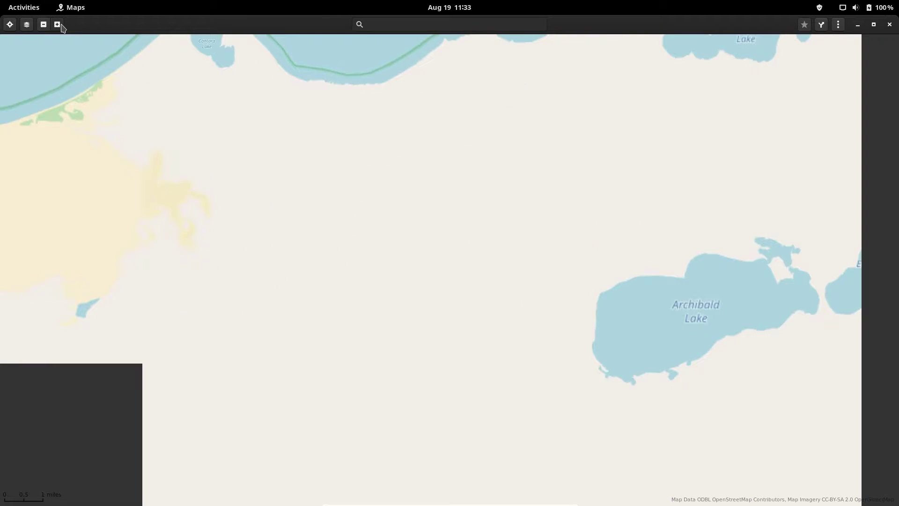
drag(265, 216, 224, 284)
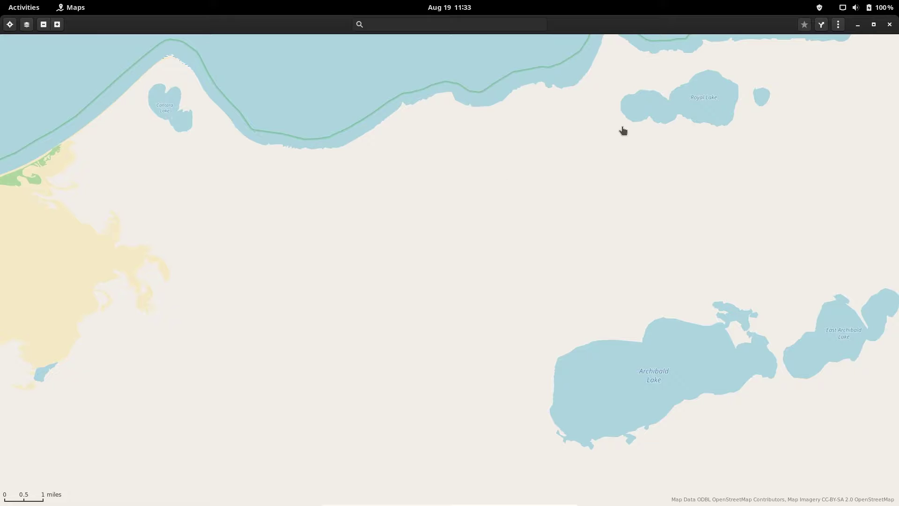
click(892, 24)
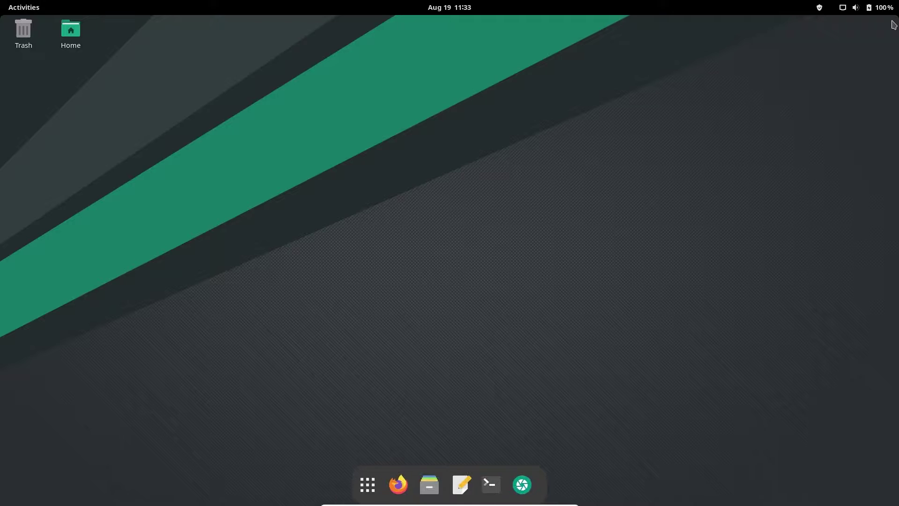
Launch Add/Remove Software from the installed applications and view its installed packages and available updates.
click(368, 492)
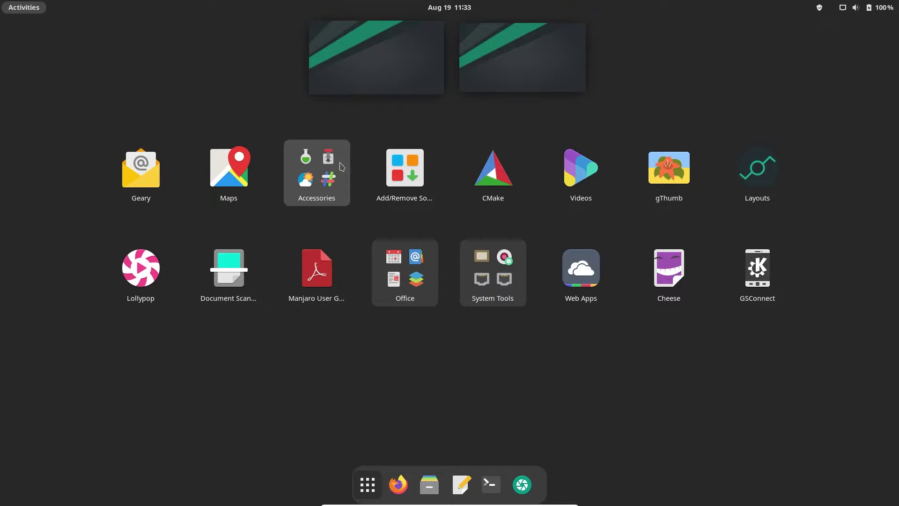
click(407, 170)
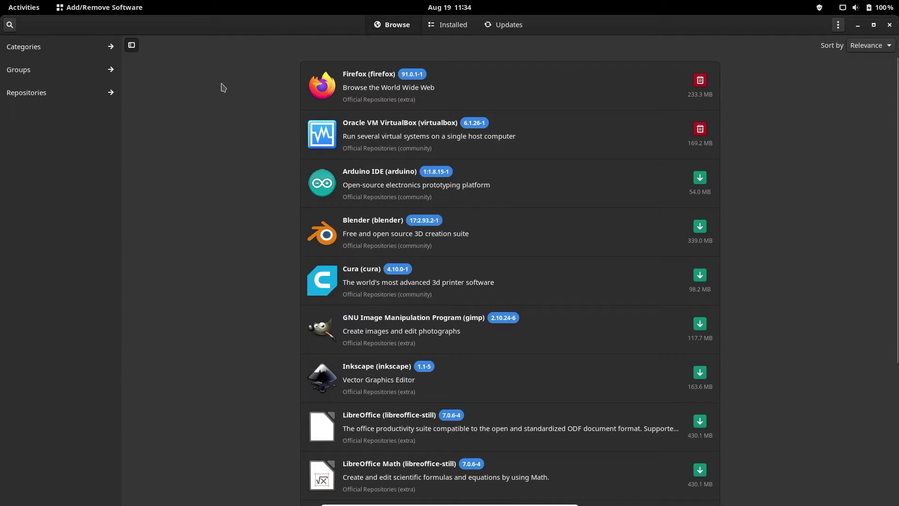
click(440, 28)
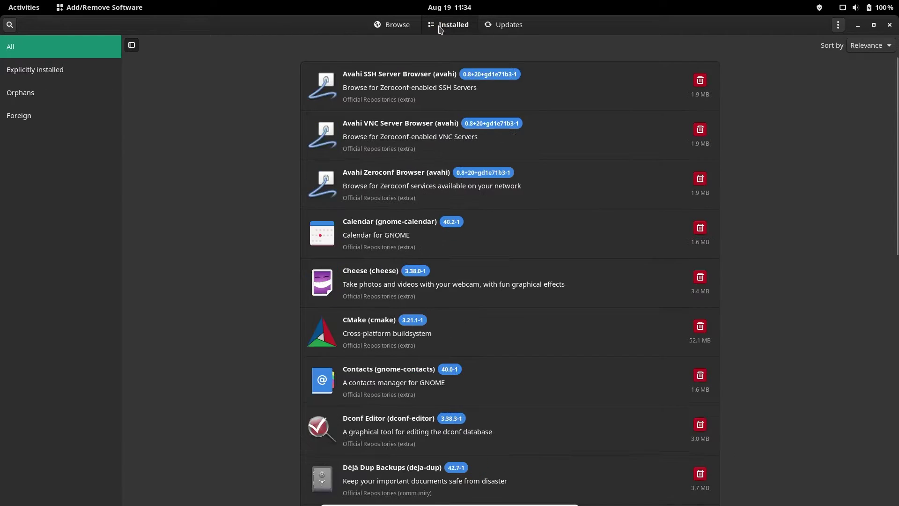
click(506, 26)
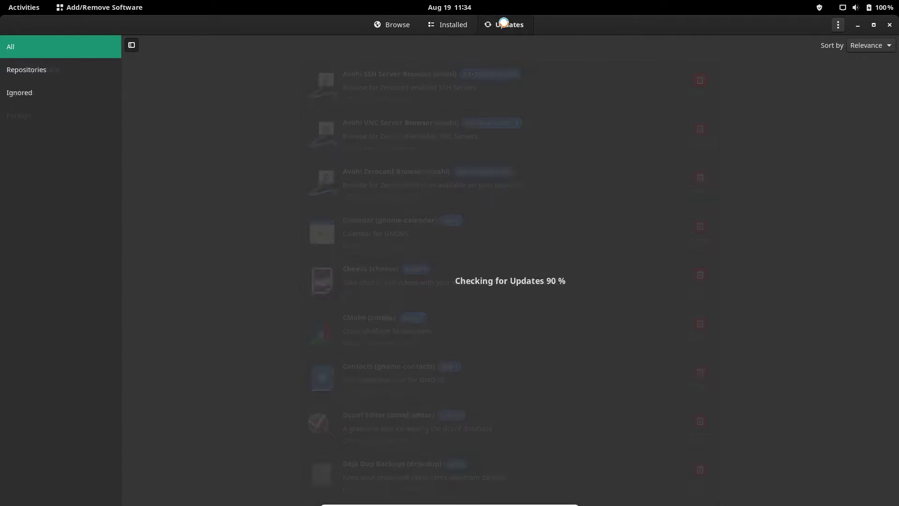
View the package manager's About information and close it.
click(836, 26)
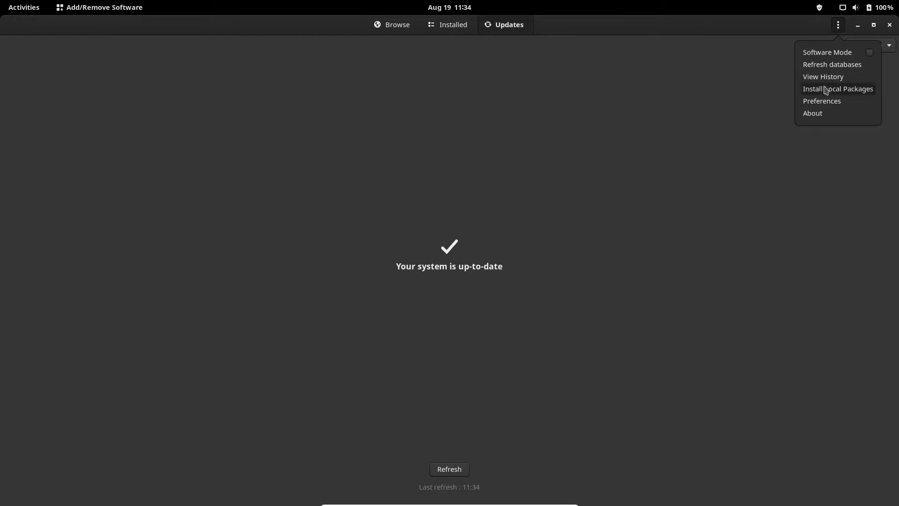
click(821, 118)
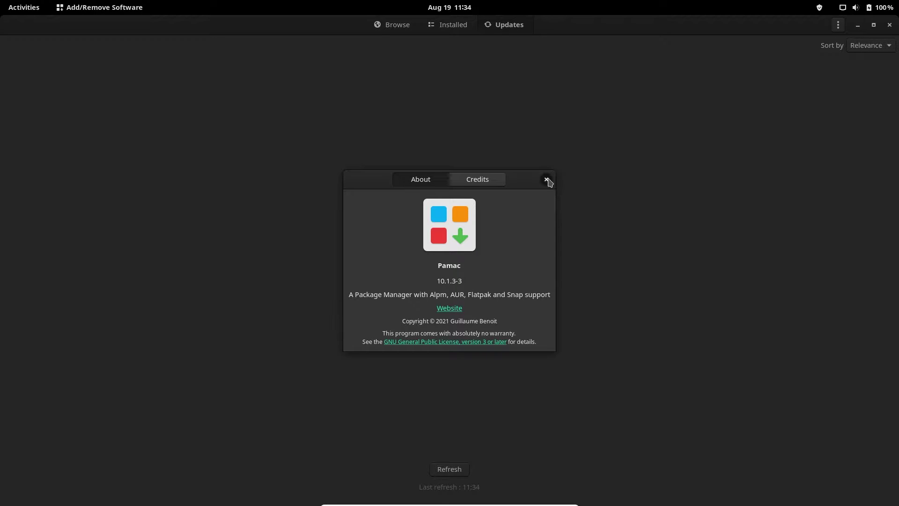
click(547, 179)
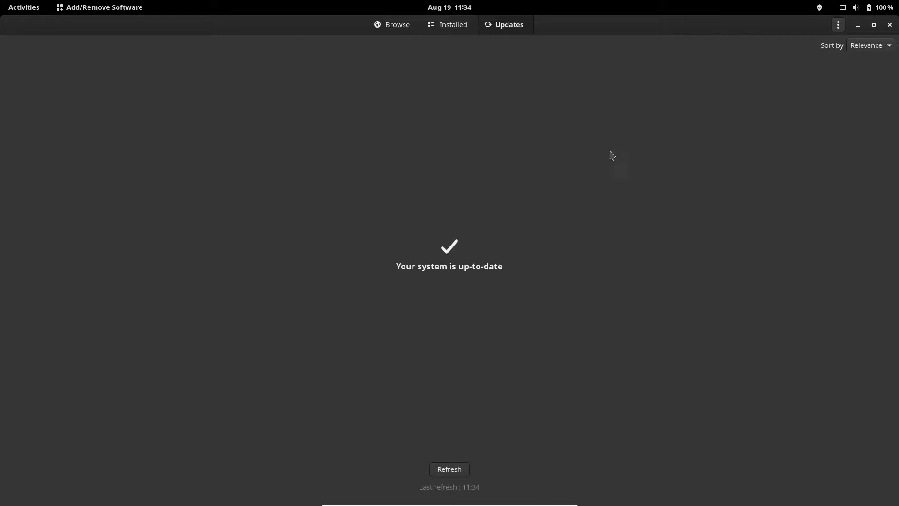
Open the package manager's preferences, entering the account password to authenticate.
click(843, 27)
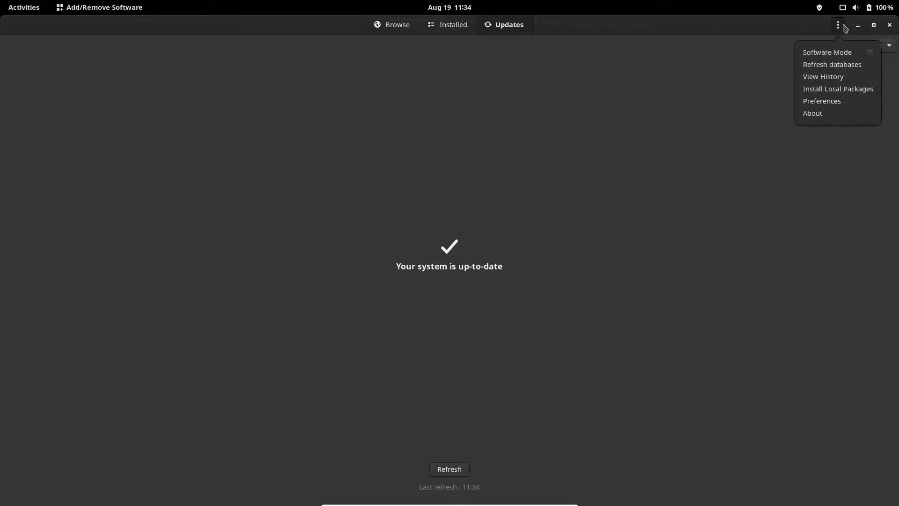
click(826, 101)
text(•)
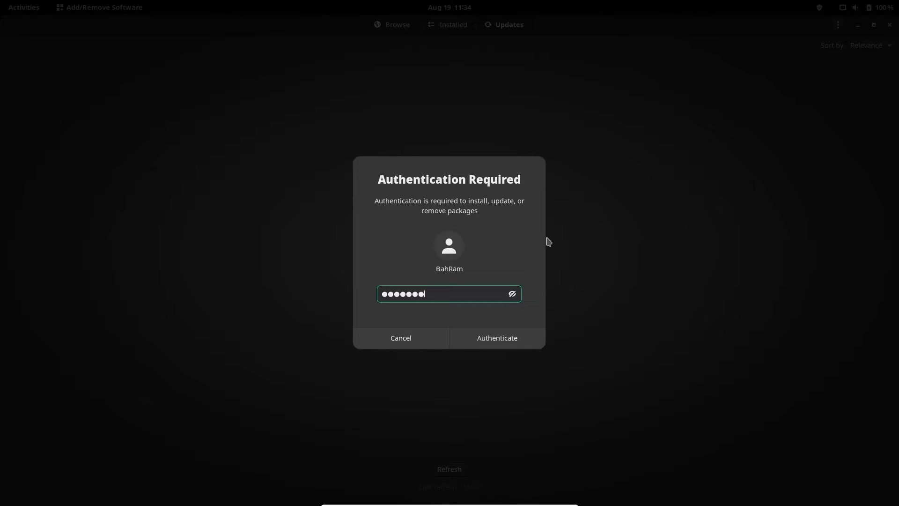
key(Return)
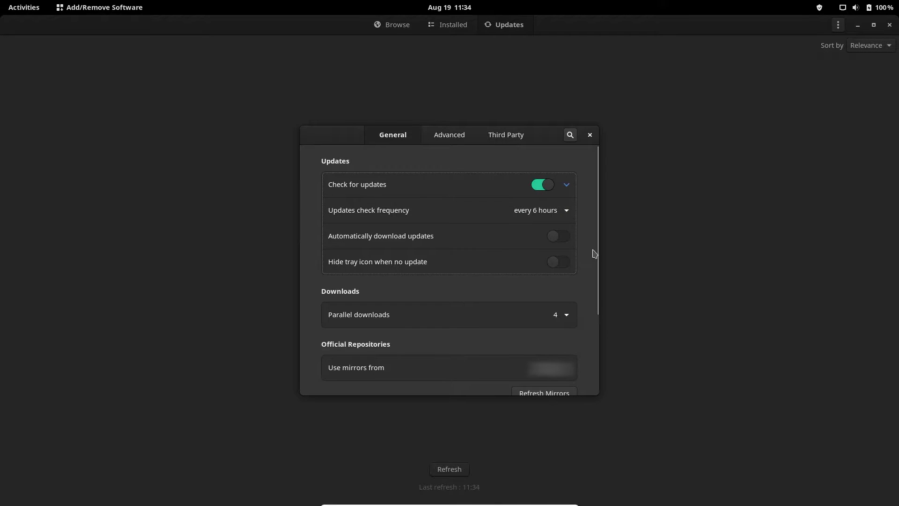
Review the General, Advanced and Third Party preferences and close them without changing any setting.
drag(597, 255, 599, 220)
click(442, 132)
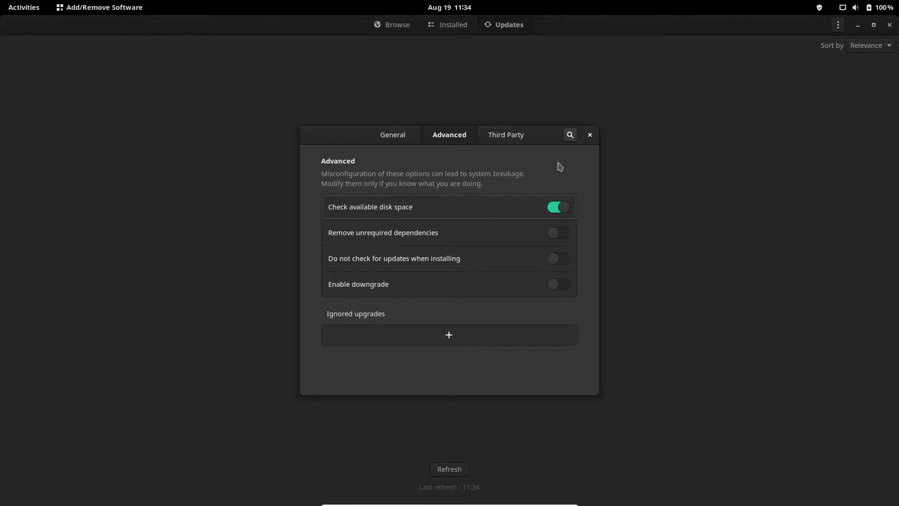
click(514, 136)
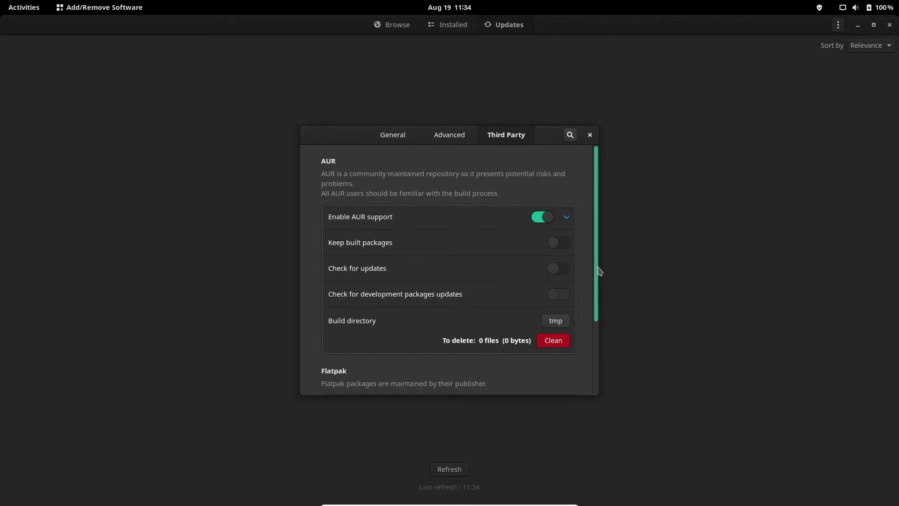
drag(599, 271, 596, 254)
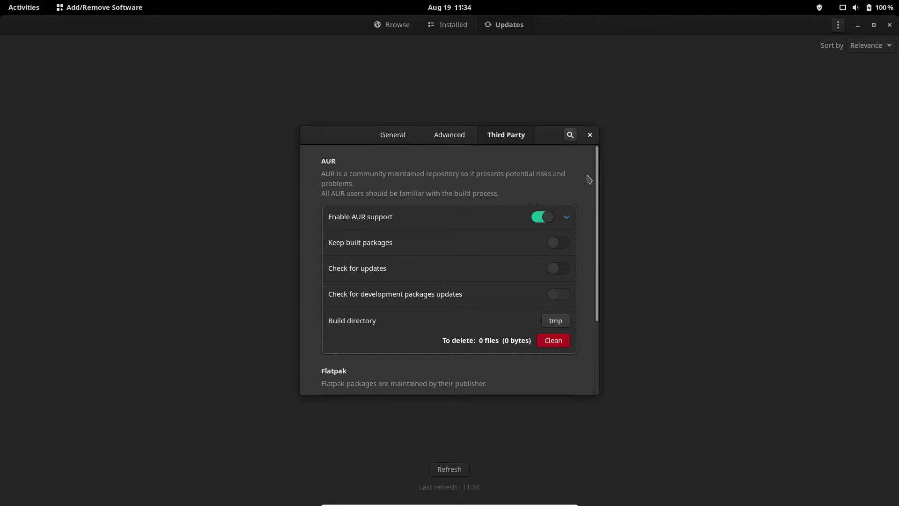
click(590, 136)
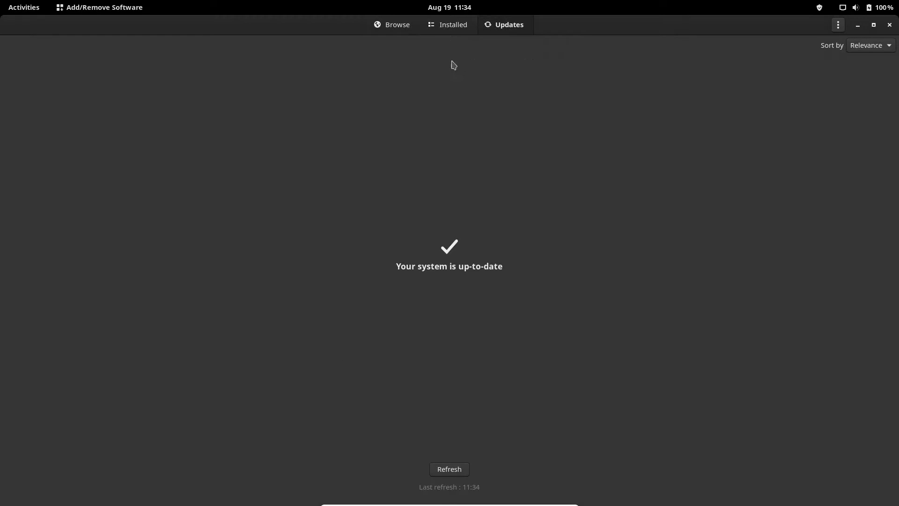
Return to browsing the software catalogue and search the packages for "gimp".
click(396, 28)
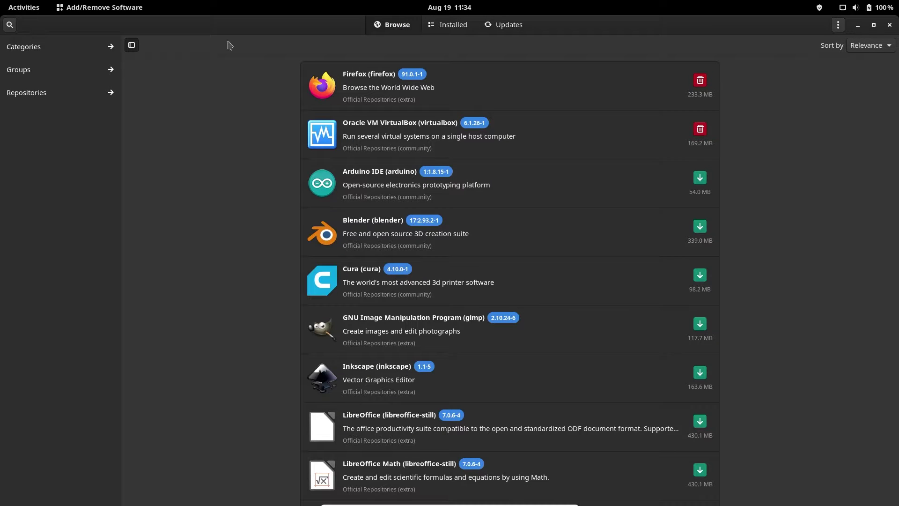
click(9, 24)
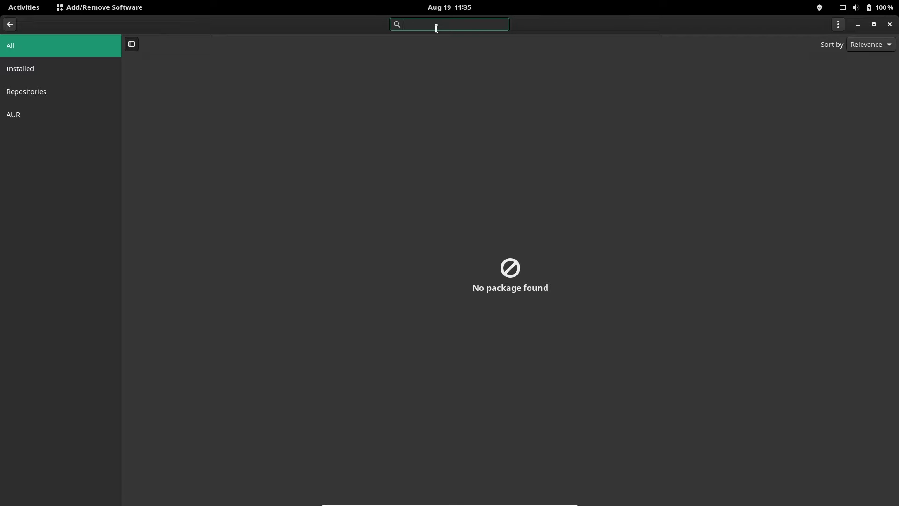
text(gimp)
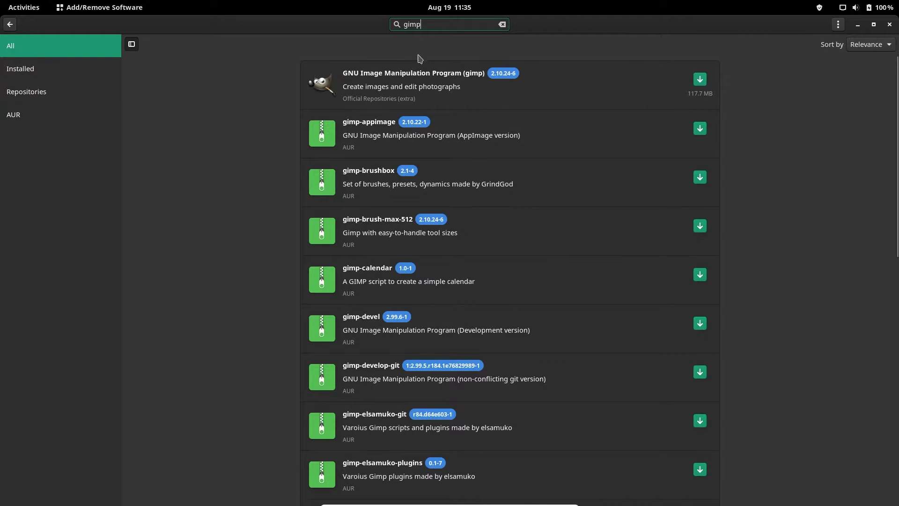
Replace the package search with "obs" and look through the matching packages.
key(BackSpace)
key(BackSpace)
key(BackSpace)
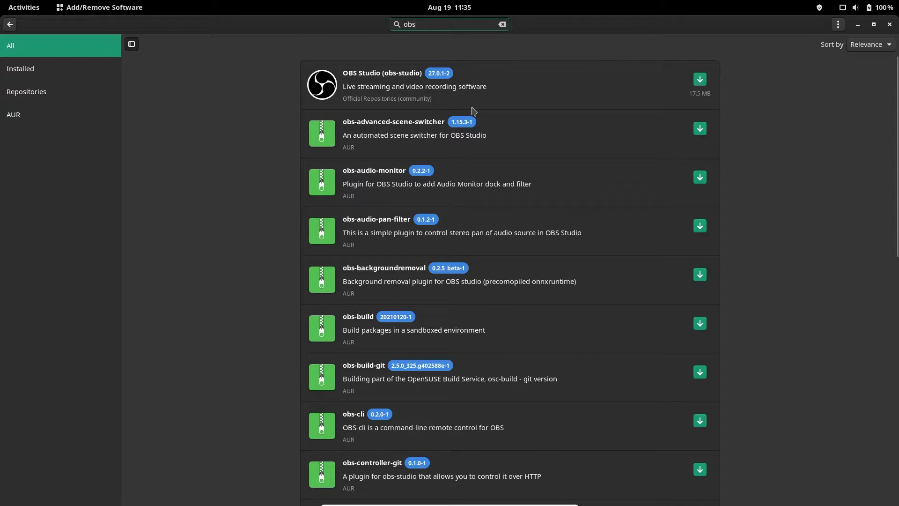
scroll(418, 96, down, 10)
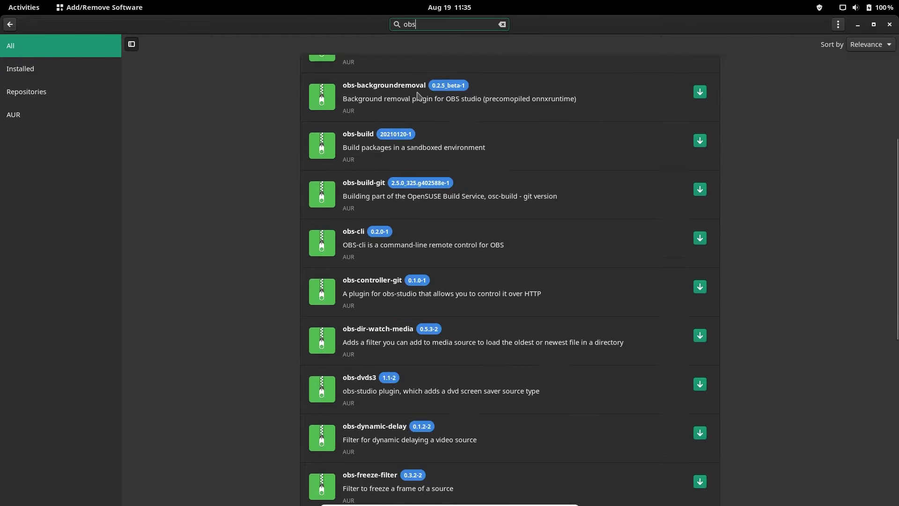
scroll(418, 96, down, 20)
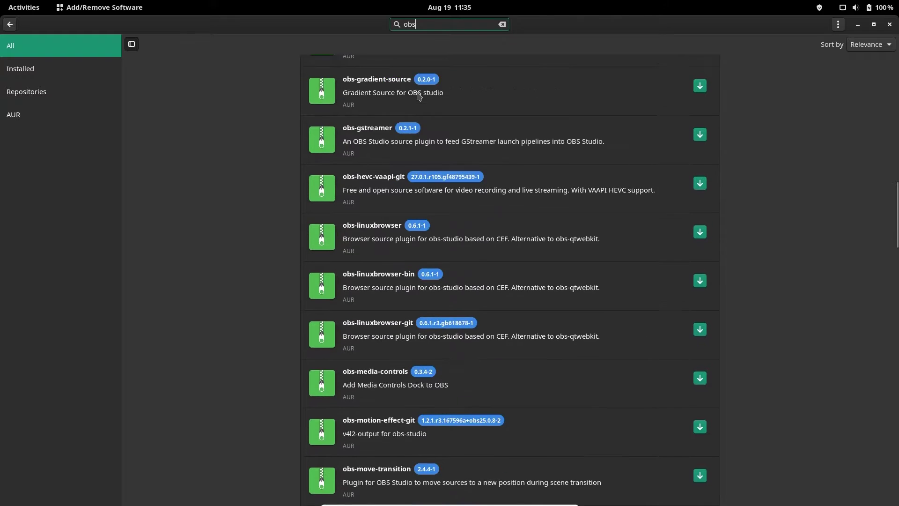
scroll(418, 96, down, 20)
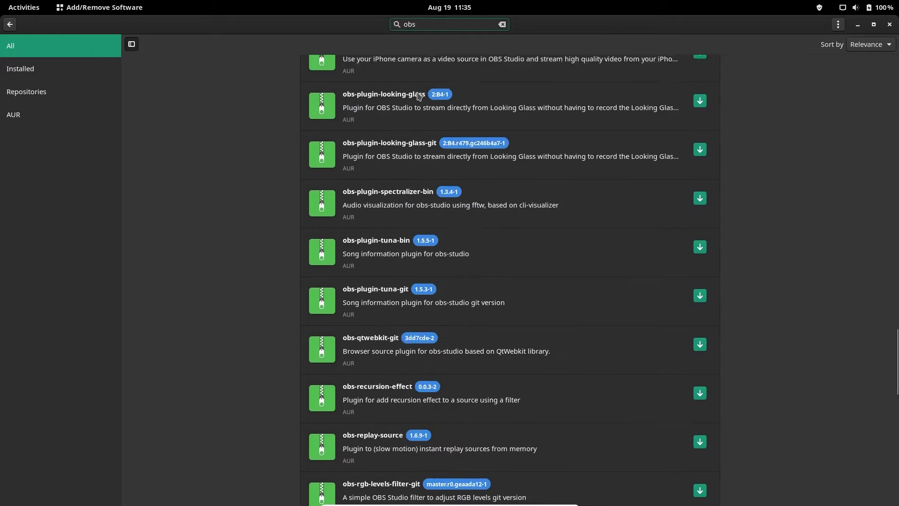
scroll(418, 96, down, 20)
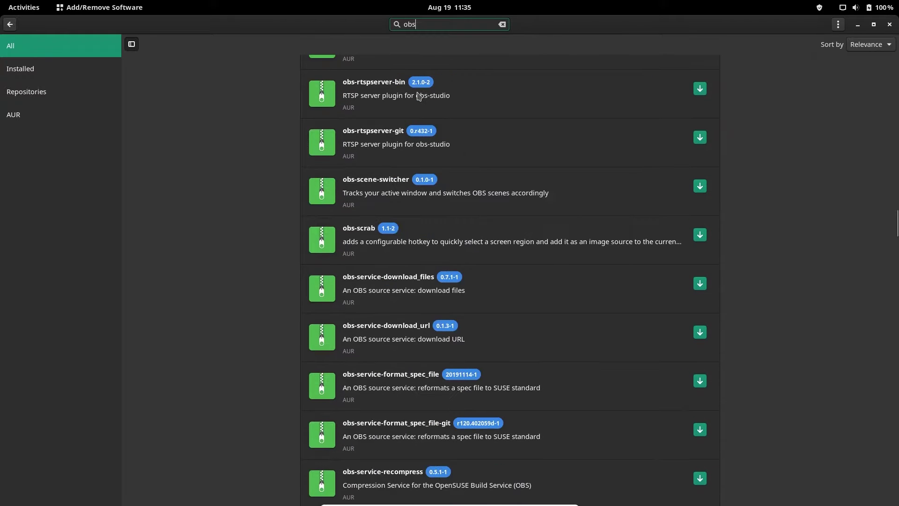
scroll(418, 96, down, 12)
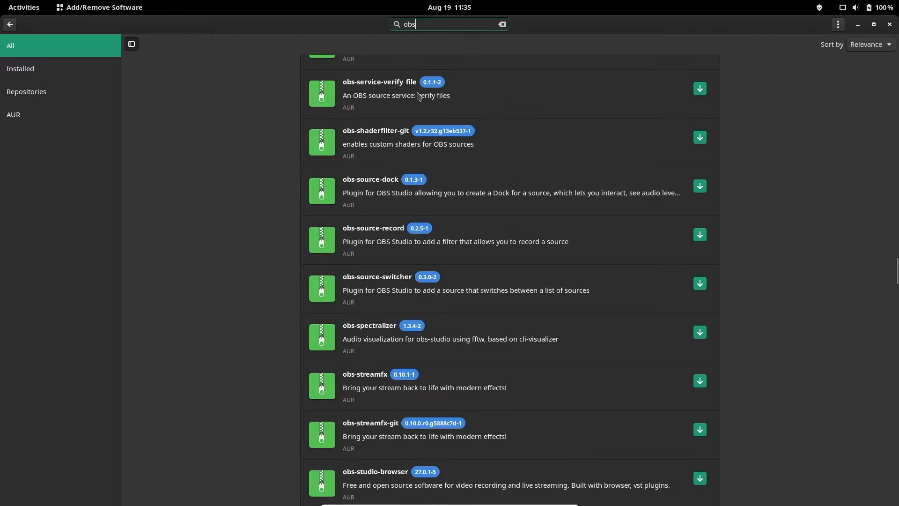
scroll(418, 96, down, 8)
scroll(419, 96, down, 10)
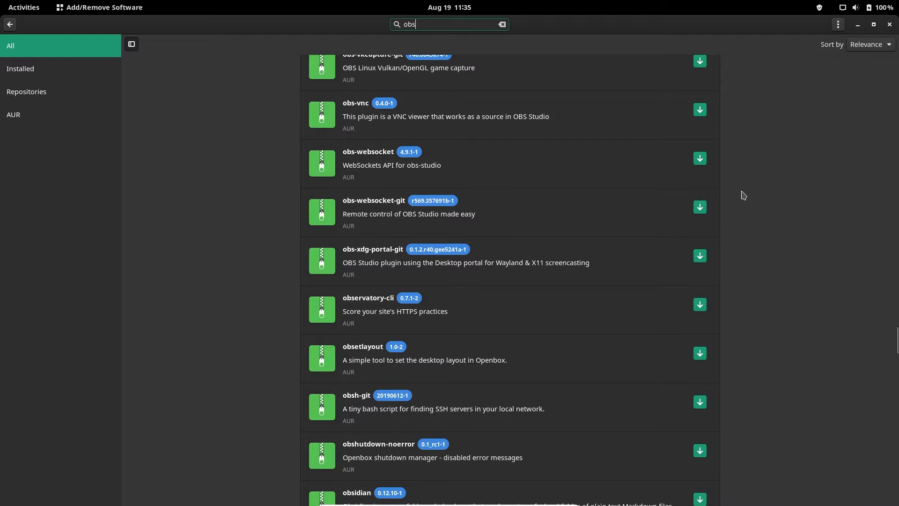
scroll(743, 195, down, 20)
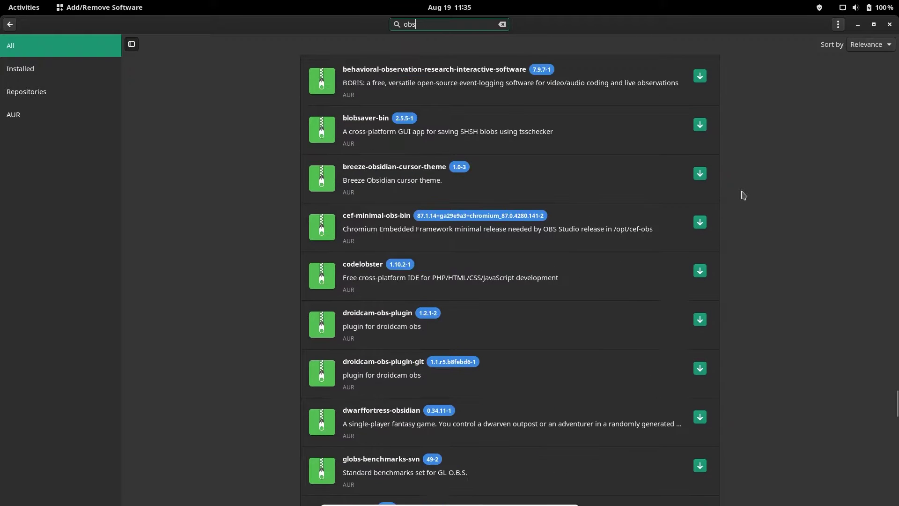
scroll(743, 195, down, 15)
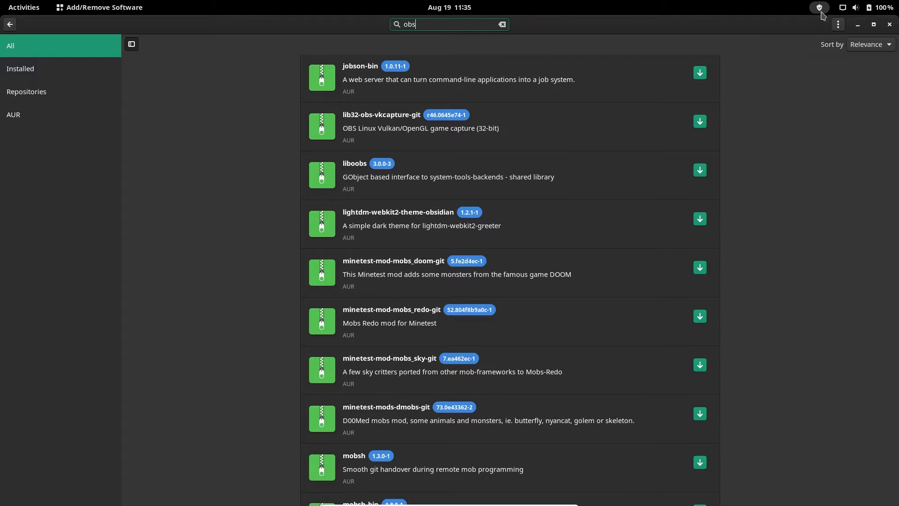
Enable Flatpak support with update checks and Snap support in the Third Party preferences, and close the preferences.
click(836, 25)
click(822, 99)
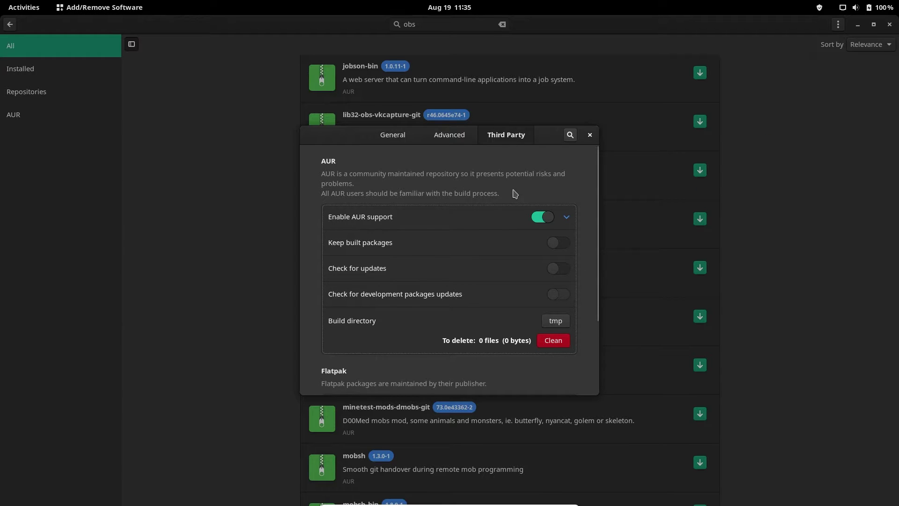
scroll(477, 290, down, 4)
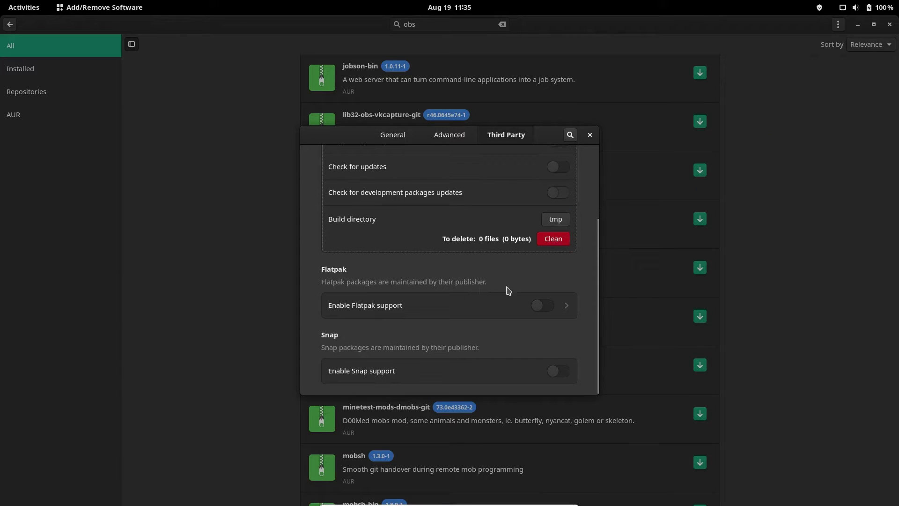
click(545, 306)
click(562, 332)
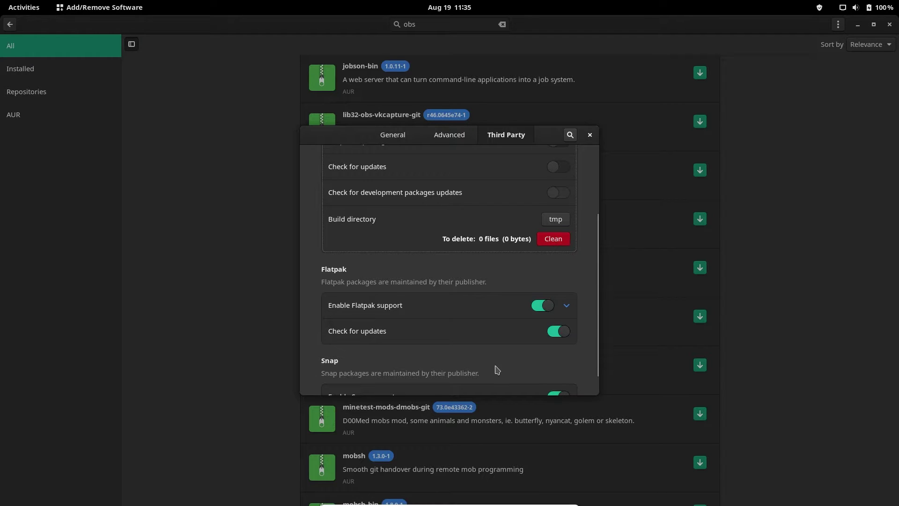
scroll(496, 369, down, 1)
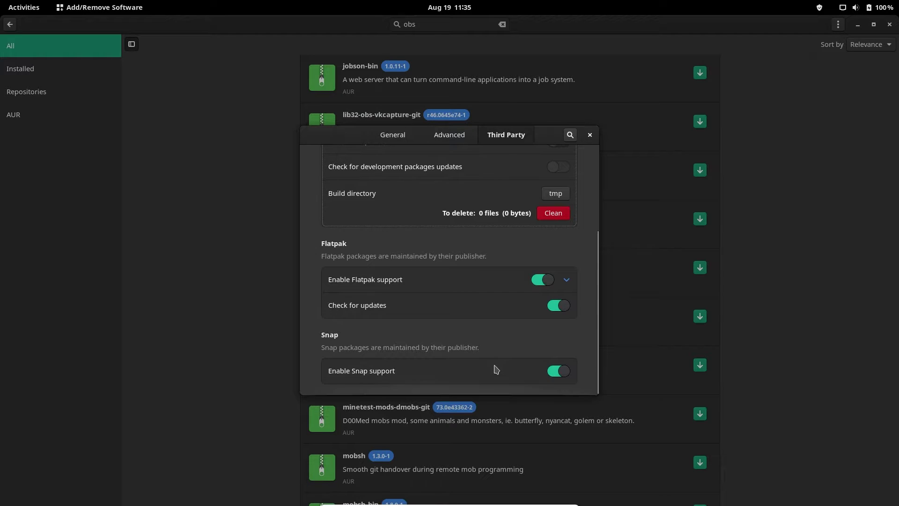
click(589, 134)
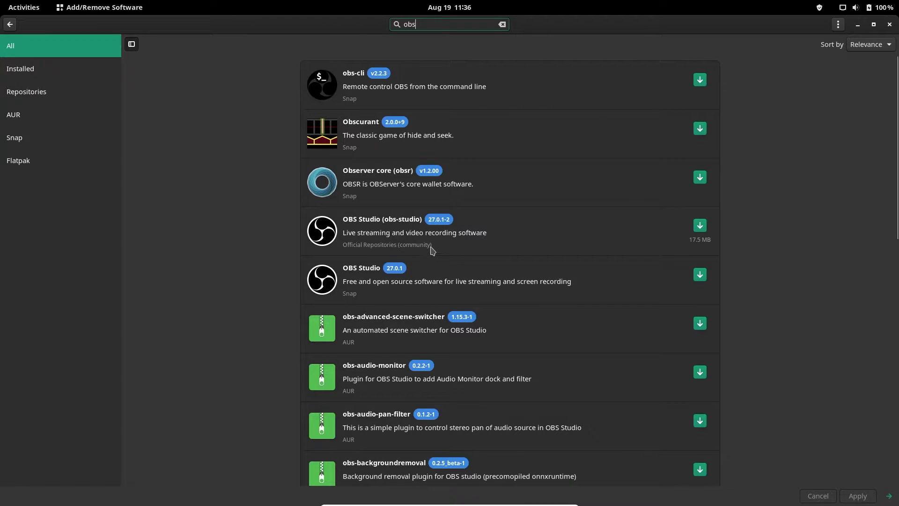
Examine the "obs" search results with the Snap and Flatpak sources included, and return to the start of the list.
scroll(653, 281, down, 5)
scroll(654, 281, down, 14)
scroll(655, 281, down, 18)
scroll(654, 282, down, 14)
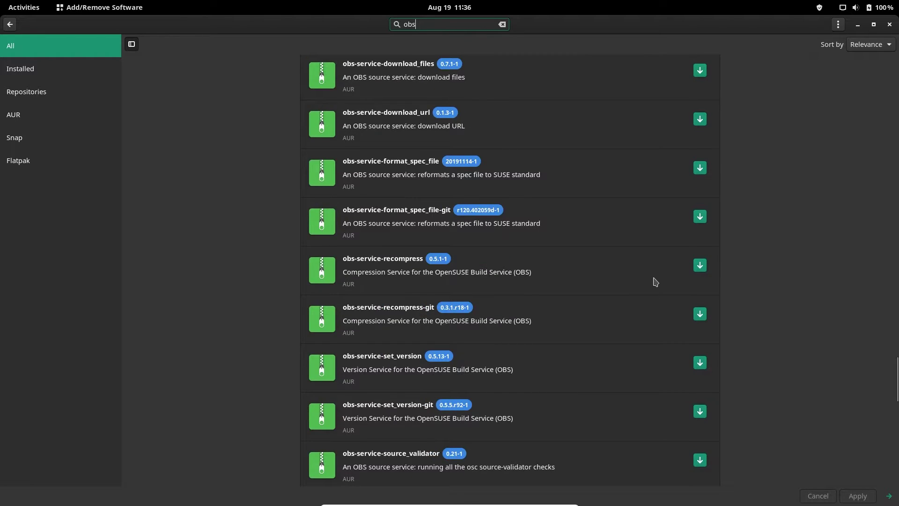
scroll(655, 282, up, 20)
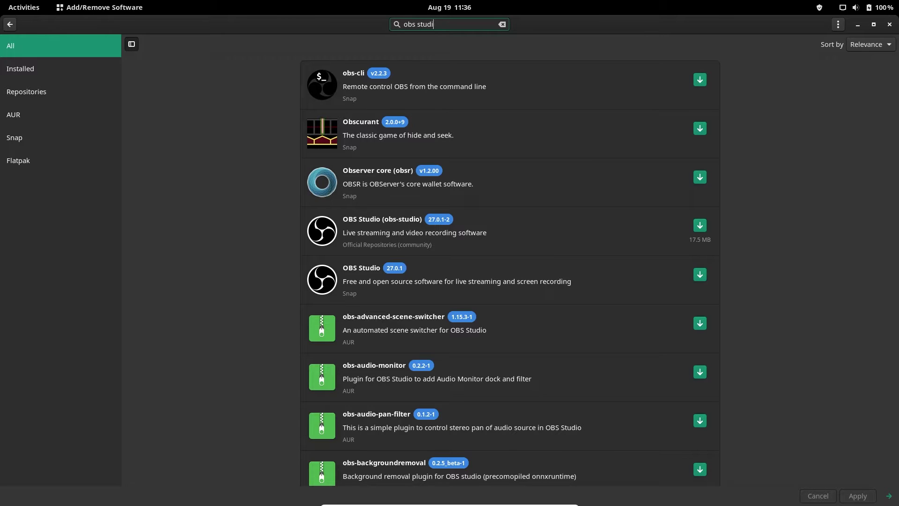
Refine the package search to "obs studio" and look through the matching packages.
click(492, 26)
key(Return)
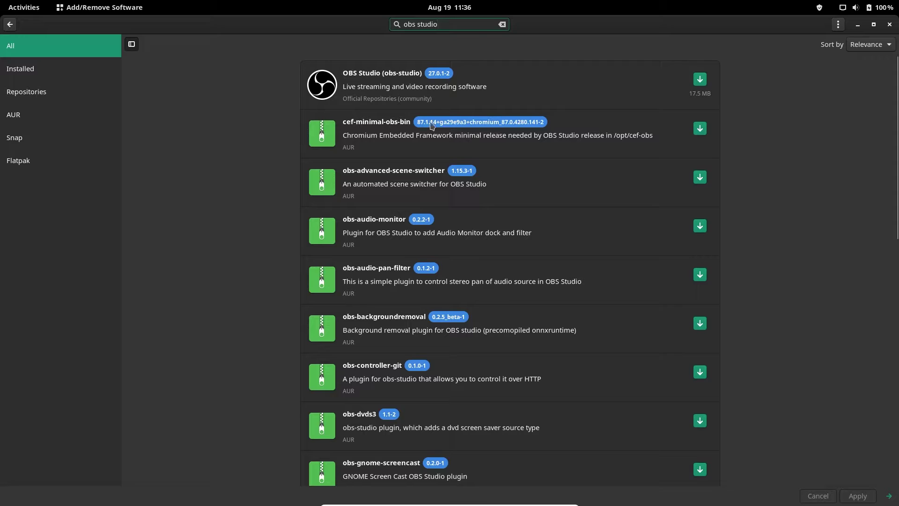
scroll(421, 158, down, 15)
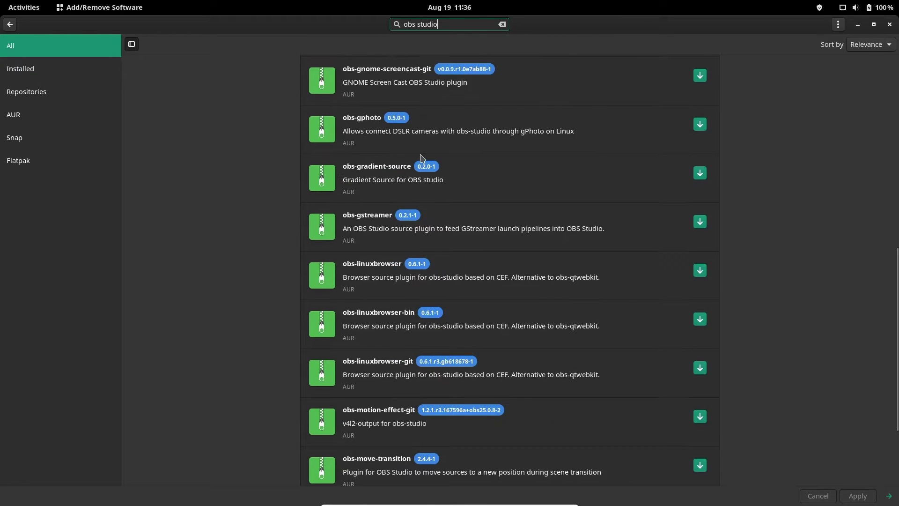
Look through the remaining "obs studio" packages, return to the start of the list and leave the search results.
scroll(422, 158, down, 20)
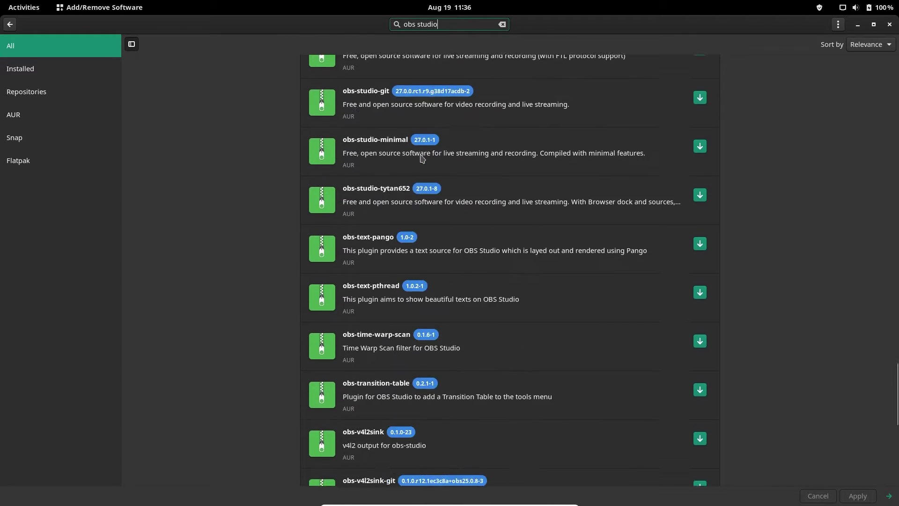
scroll(422, 158, up, 10)
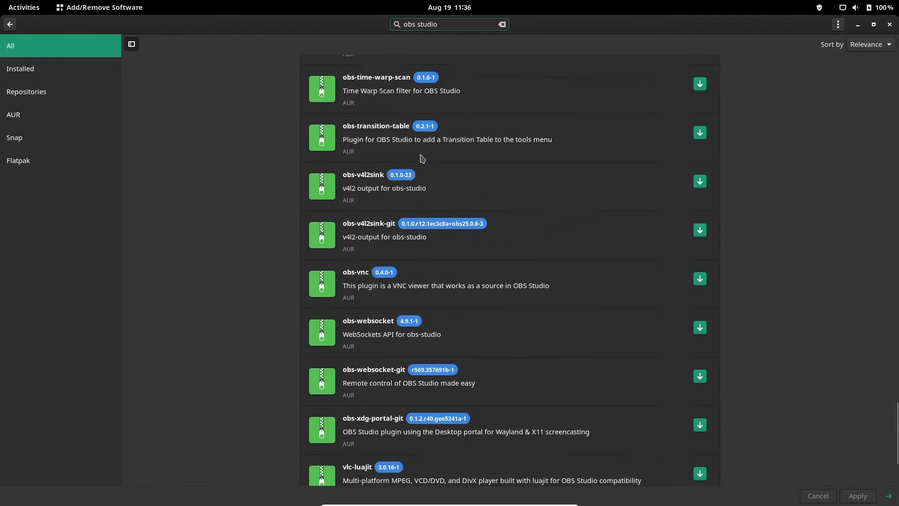
scroll(422, 158, up, 20)
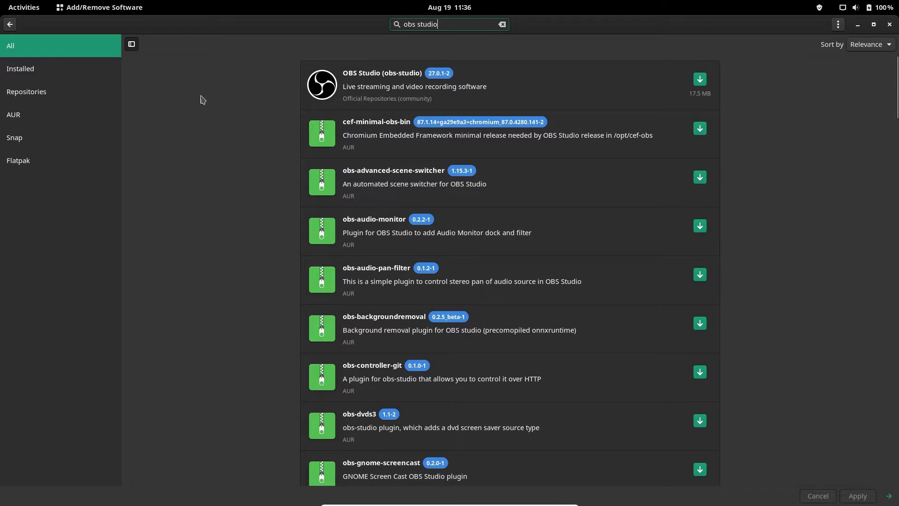
click(9, 24)
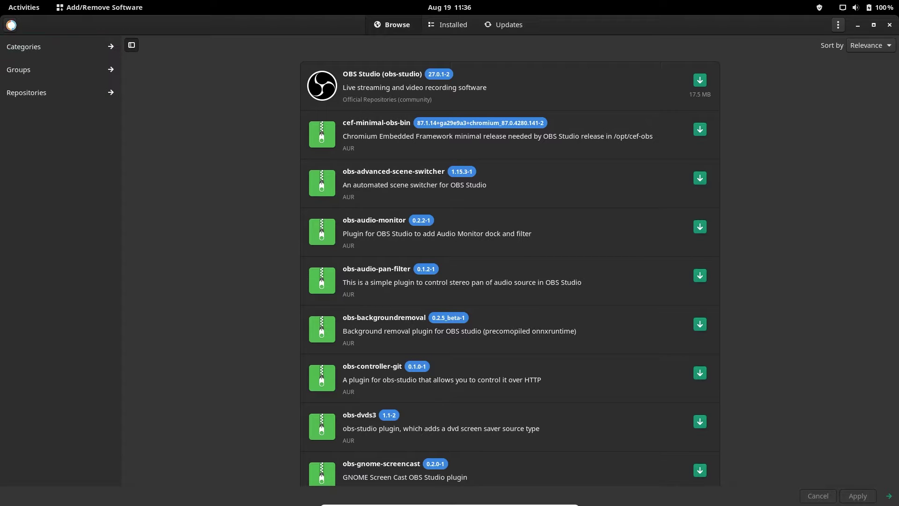
Reopen an empty package search, view the Snap, Flatpak, Repositories and AUR sources, and close Add/Remove Software.
click(10, 25)
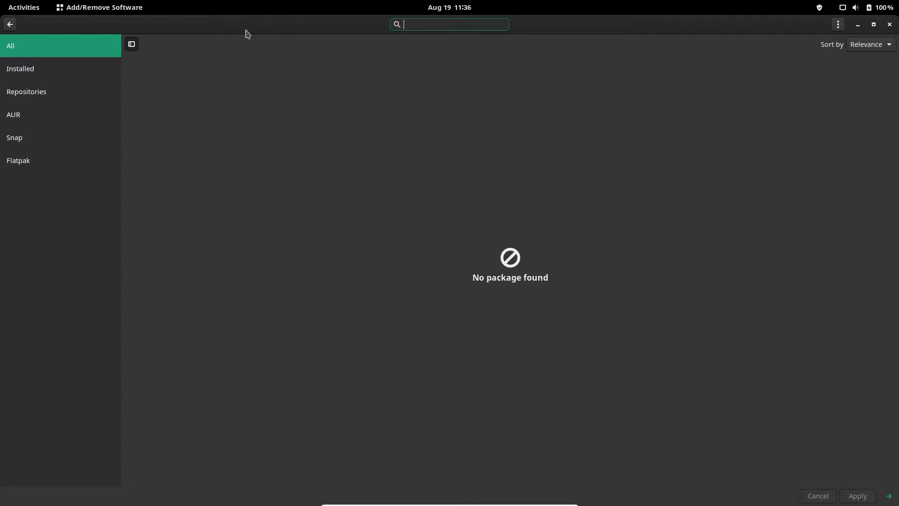
click(29, 142)
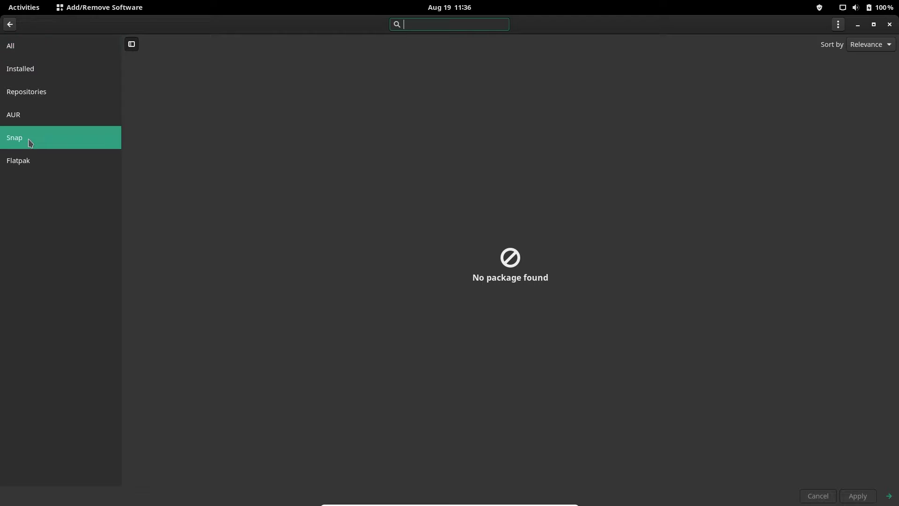
click(39, 162)
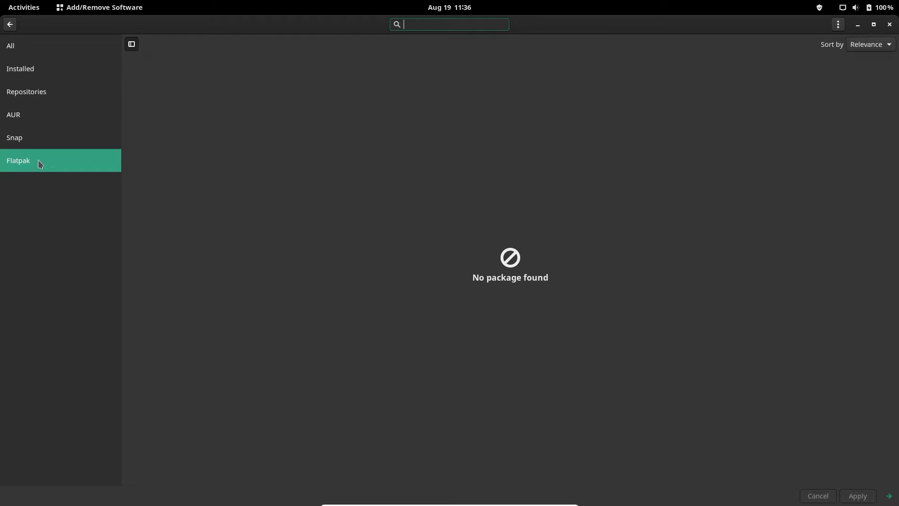
click(60, 97)
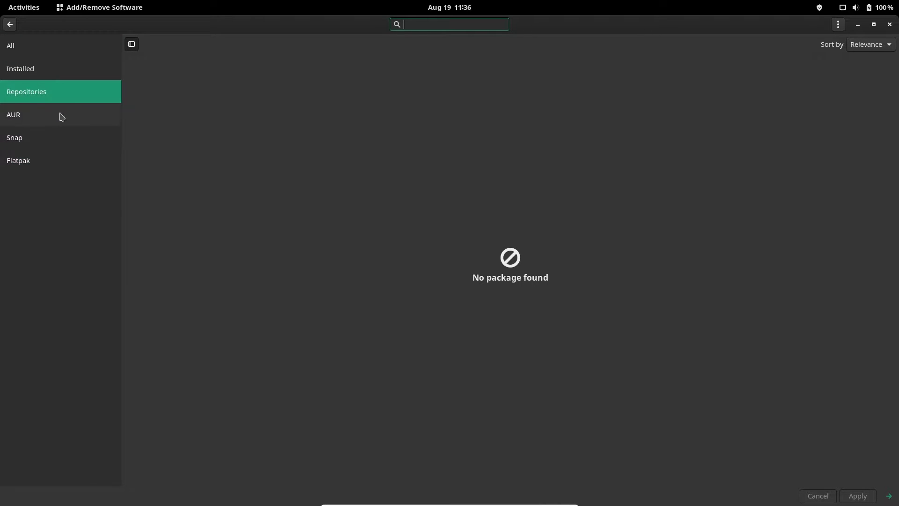
click(61, 116)
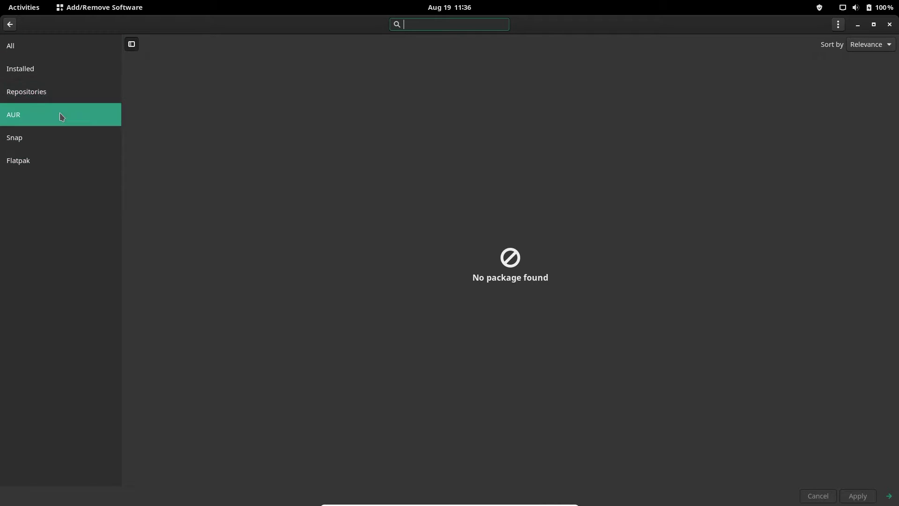
click(889, 26)
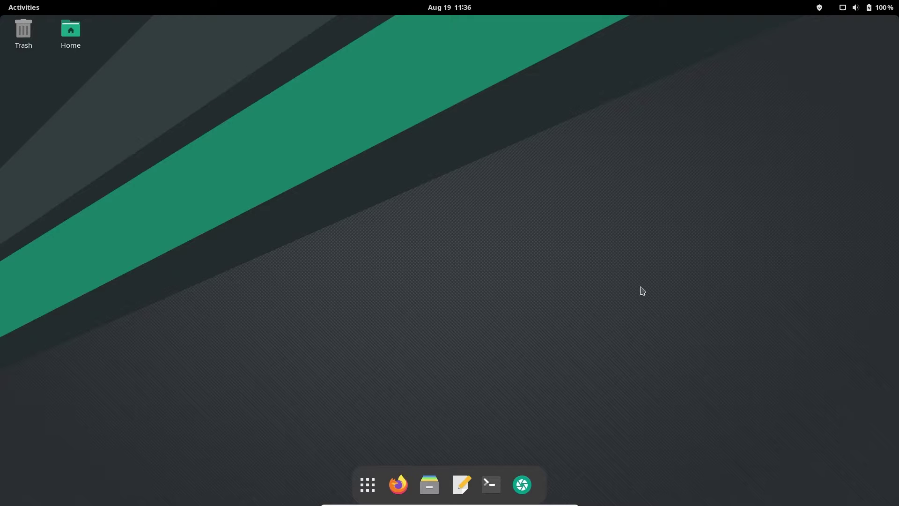
Browse the Accessories folder in the application overview to its last page and launch Clocks.
click(367, 484)
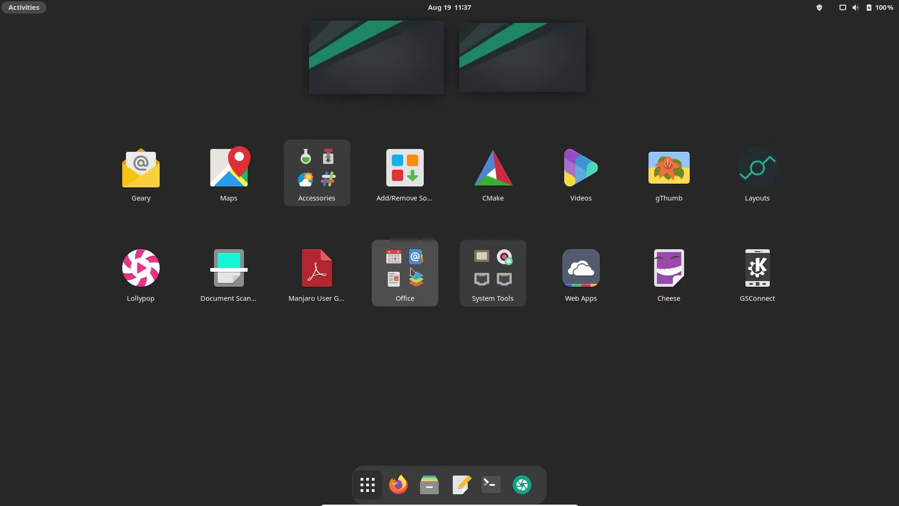
click(340, 192)
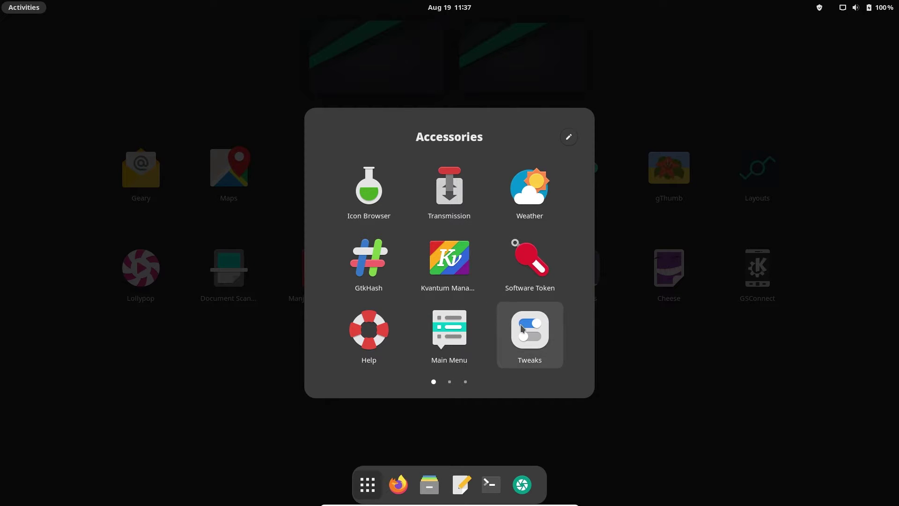
scroll(523, 327, down, 1)
scroll(522, 328, down, 1)
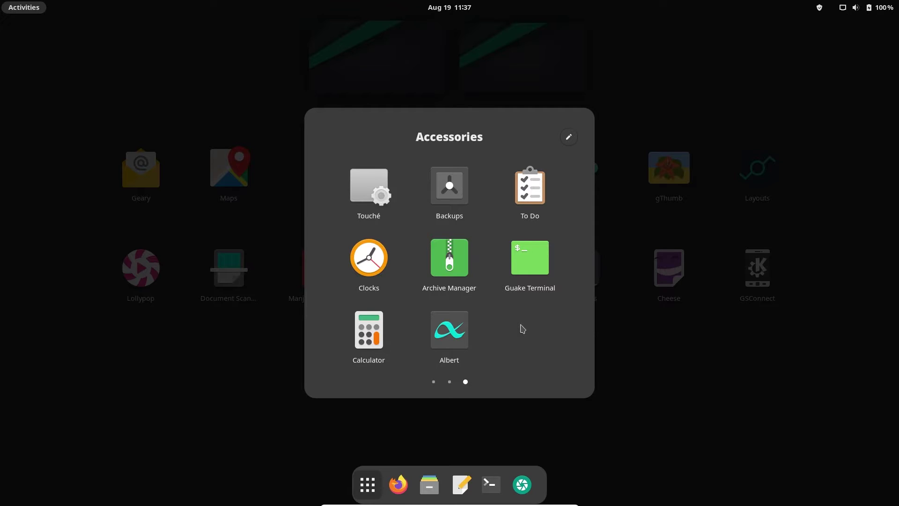
click(388, 278)
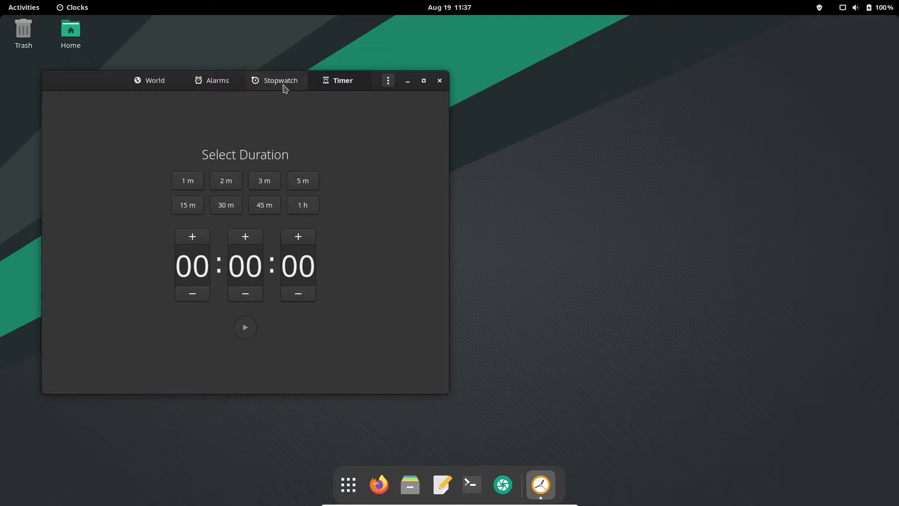
View the Stopwatch, Alarms and World sections of Clocks, and close the application.
click(284, 89)
click(203, 90)
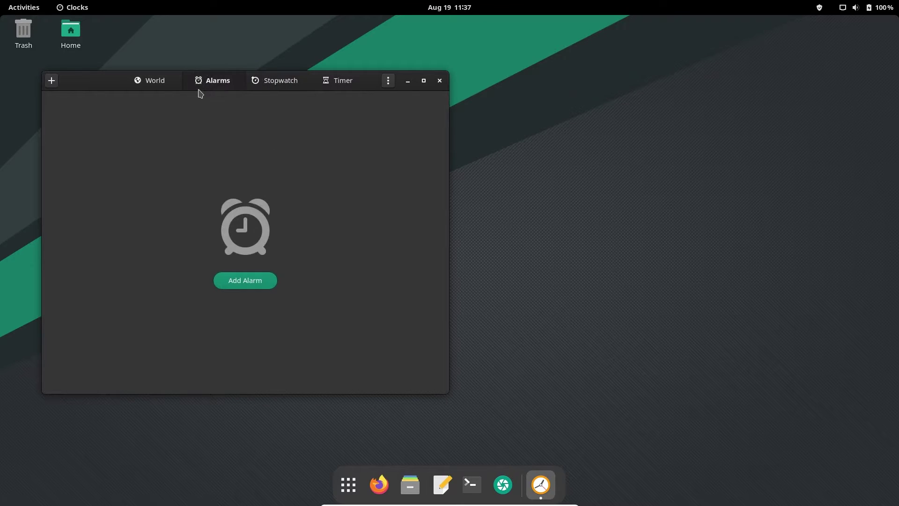
click(159, 90)
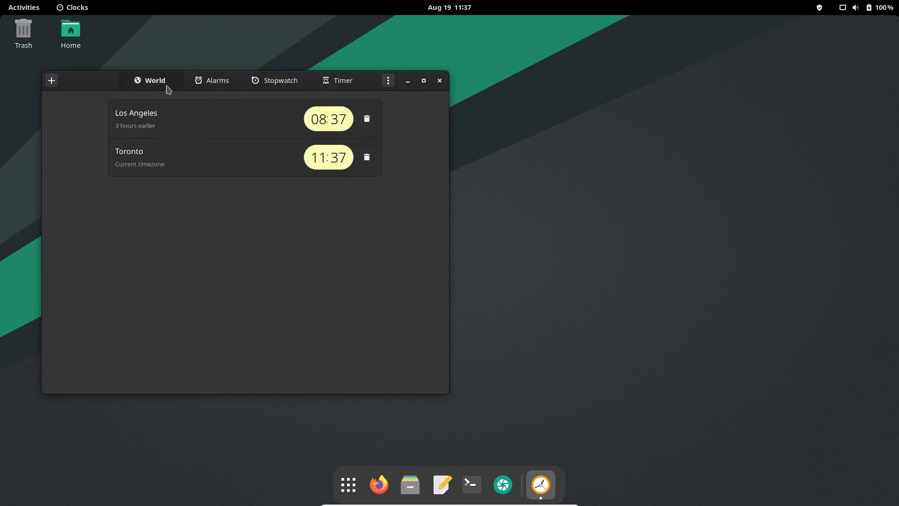
click(440, 81)
Return to the first page of the Accessories folder in the application overview and launch Weather.
click(366, 487)
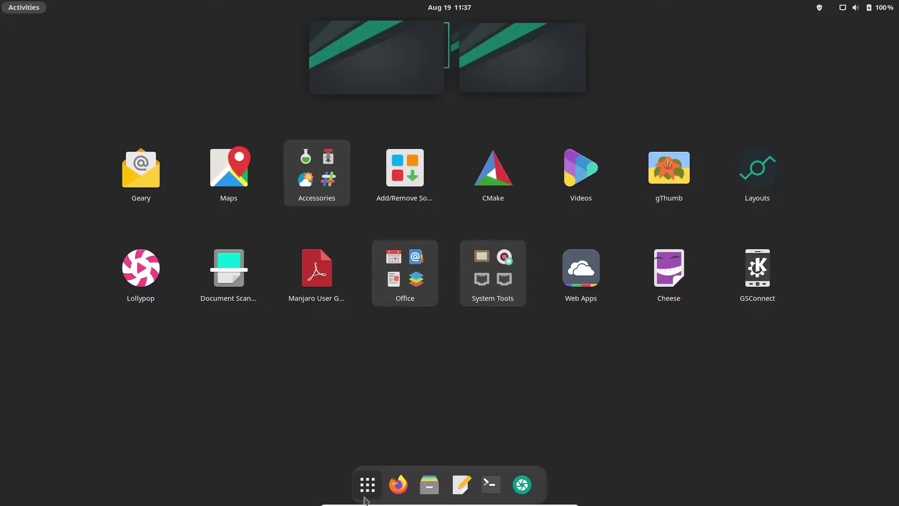
click(331, 152)
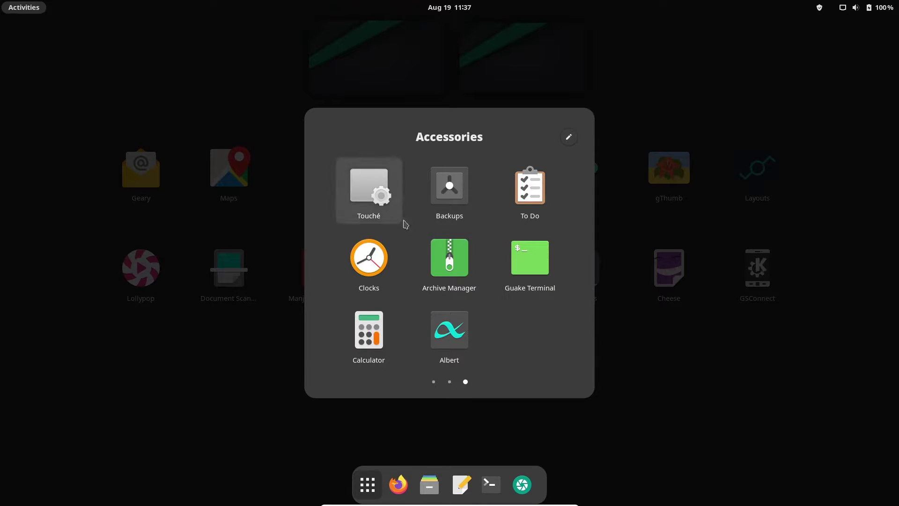
scroll(401, 284, up, 1)
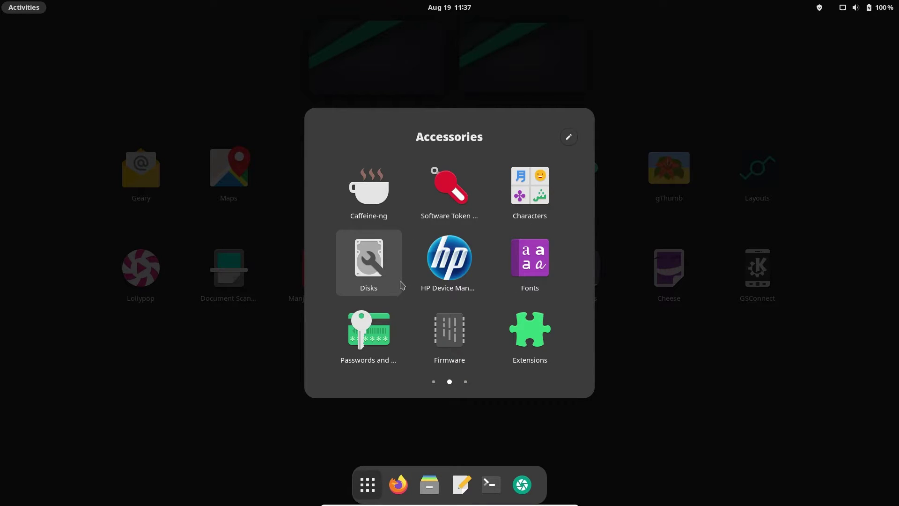
scroll(400, 285, up, 1)
click(532, 206)
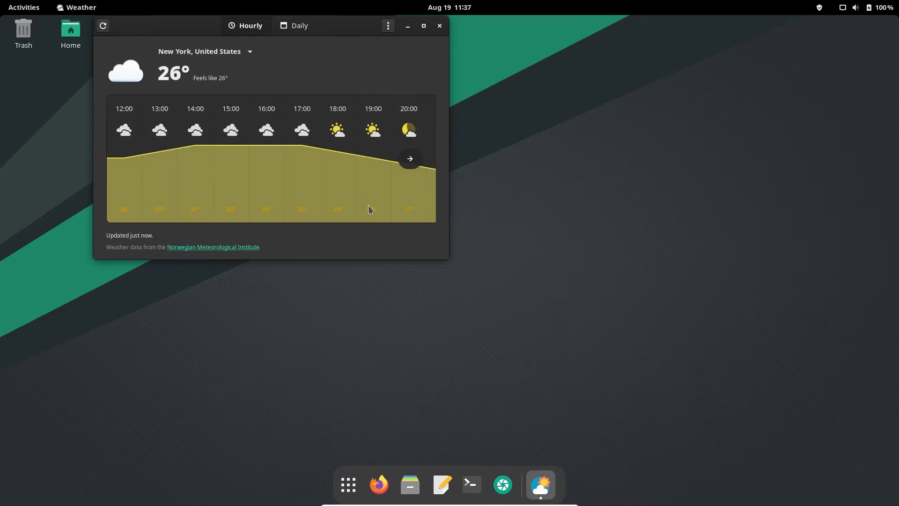
Switch the forecast location to Los Angeles and, after viewing it, to Toronto.
click(231, 54)
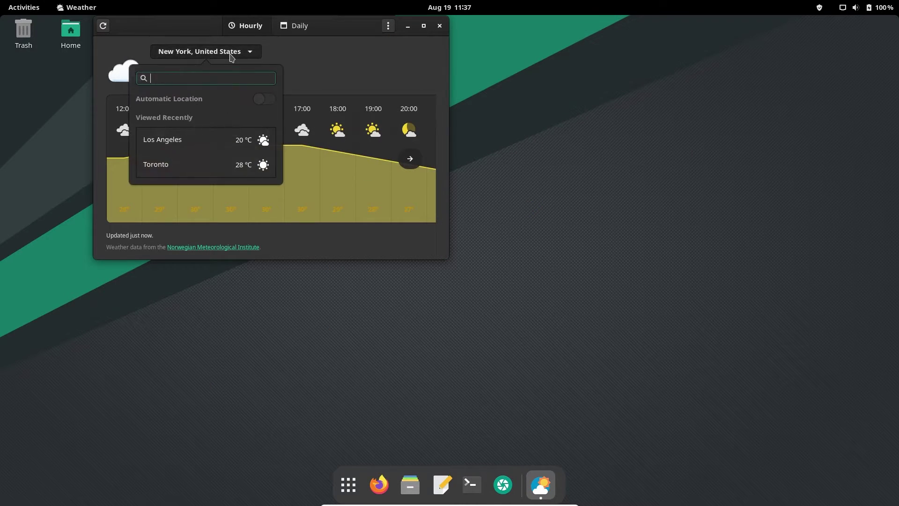
click(206, 140)
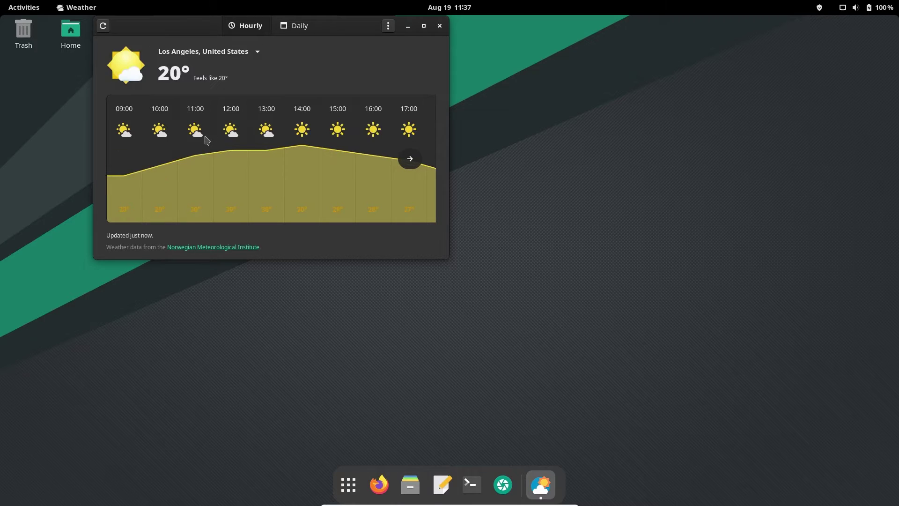
click(226, 52)
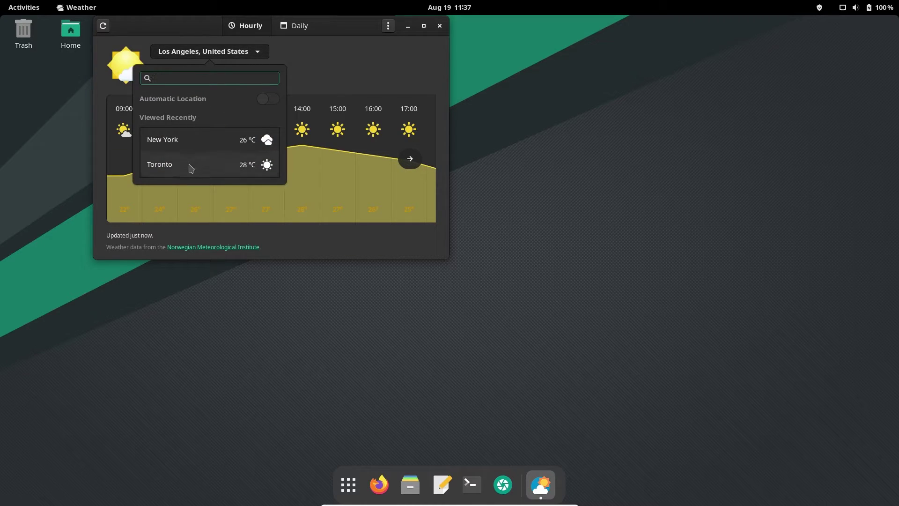
click(190, 168)
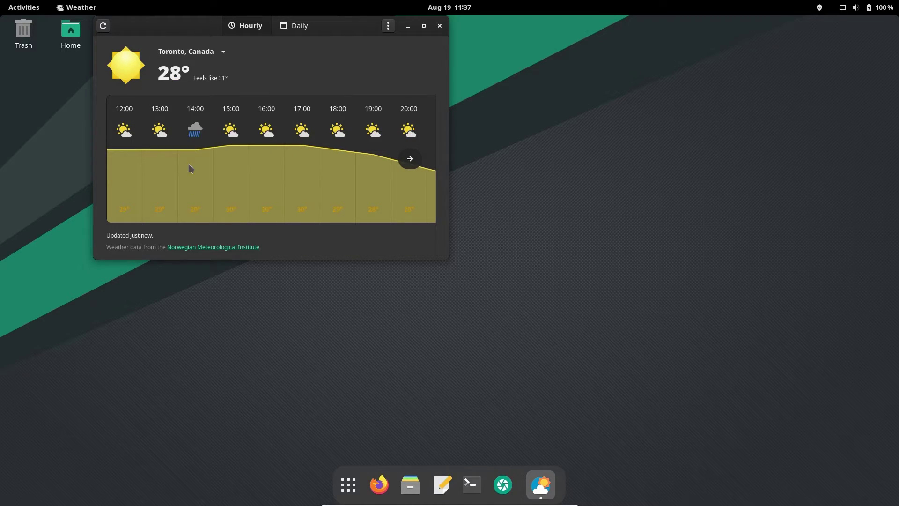
Show Toronto's daily forecast, and view the About Weather information and dismiss it.
click(298, 36)
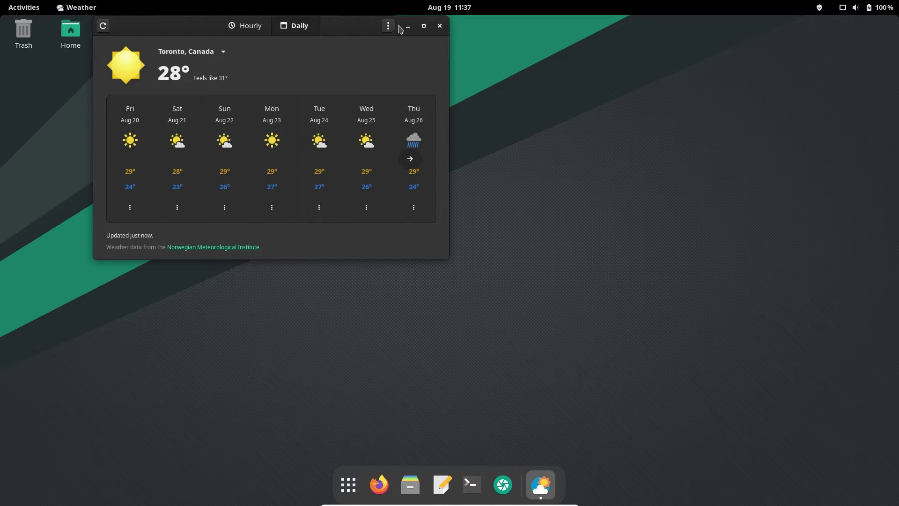
click(388, 26)
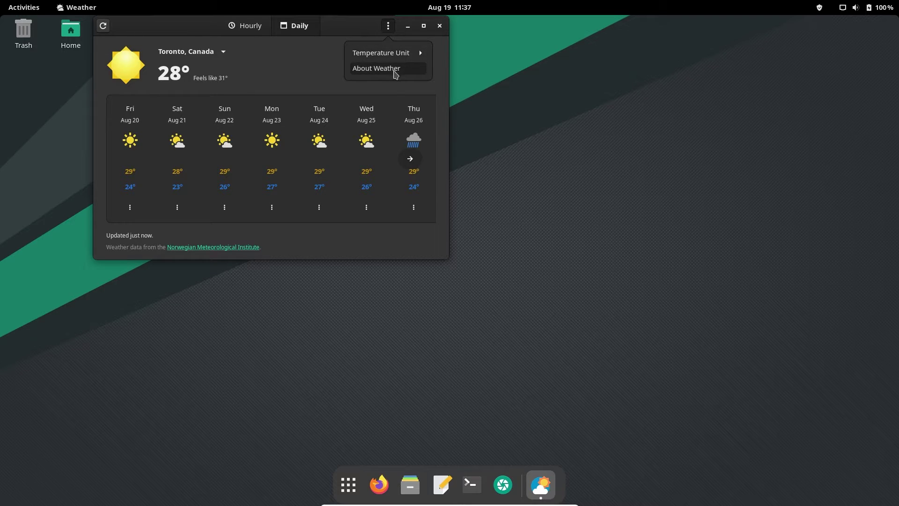
click(395, 73)
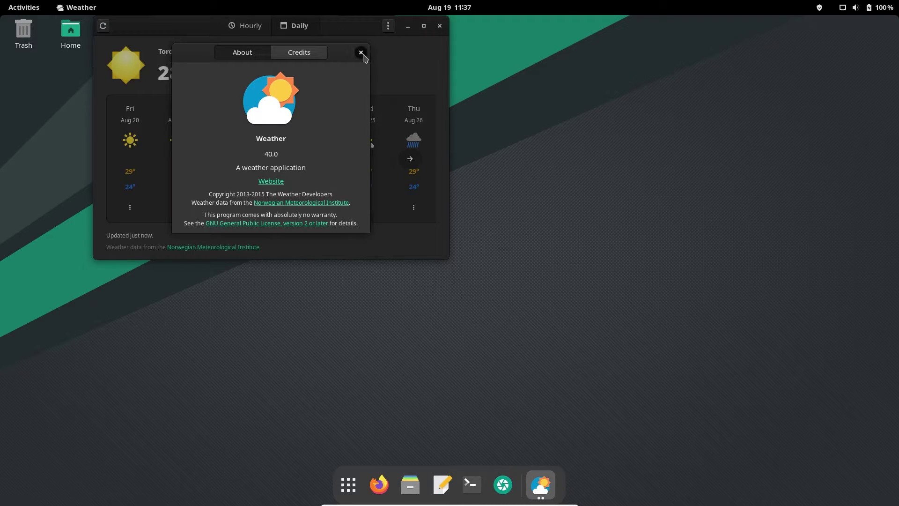
click(361, 53)
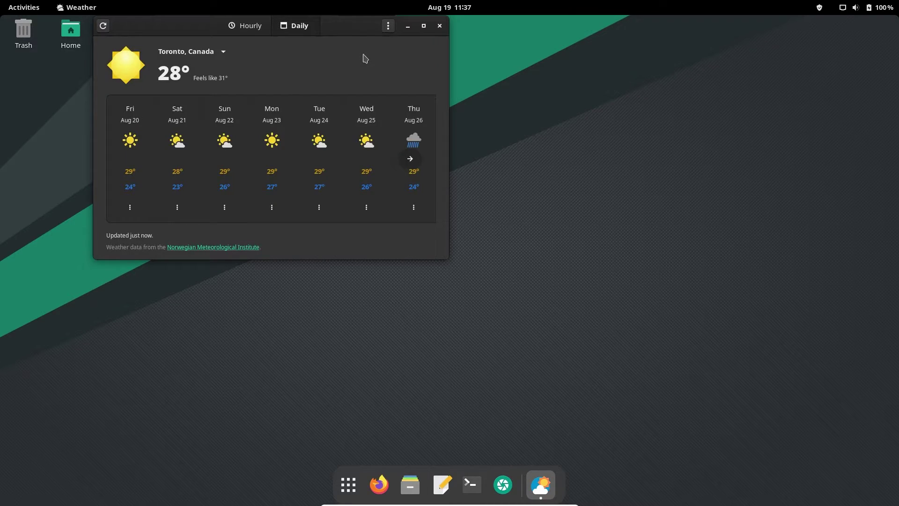
Close Weather and check the world clocks and weather shown in the desktop's date and calendar popup.
click(439, 28)
click(446, 13)
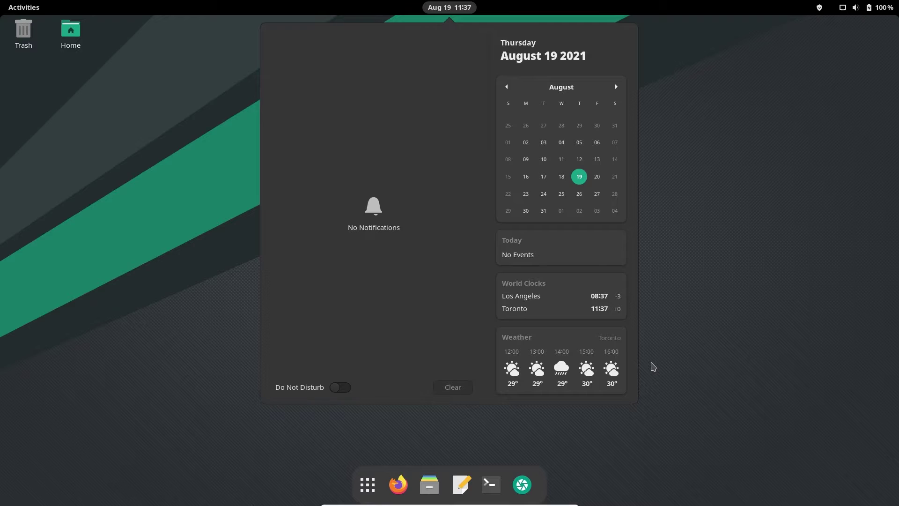
click(653, 366)
Launch Main Menu from the Accessories folder in the application overview.
click(369, 483)
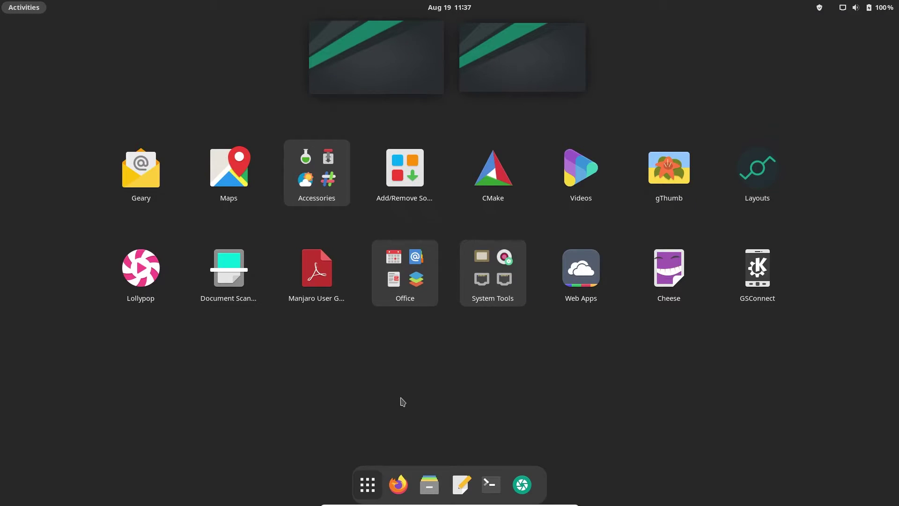
click(332, 193)
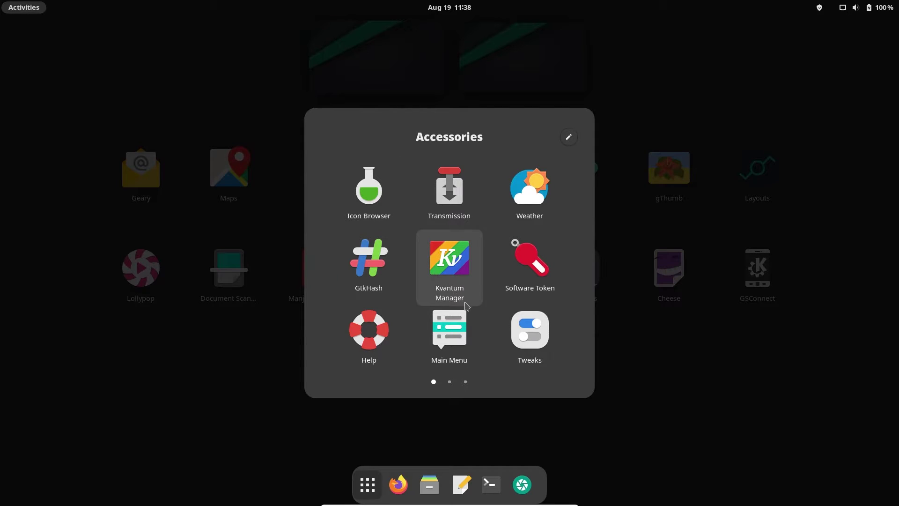
click(453, 339)
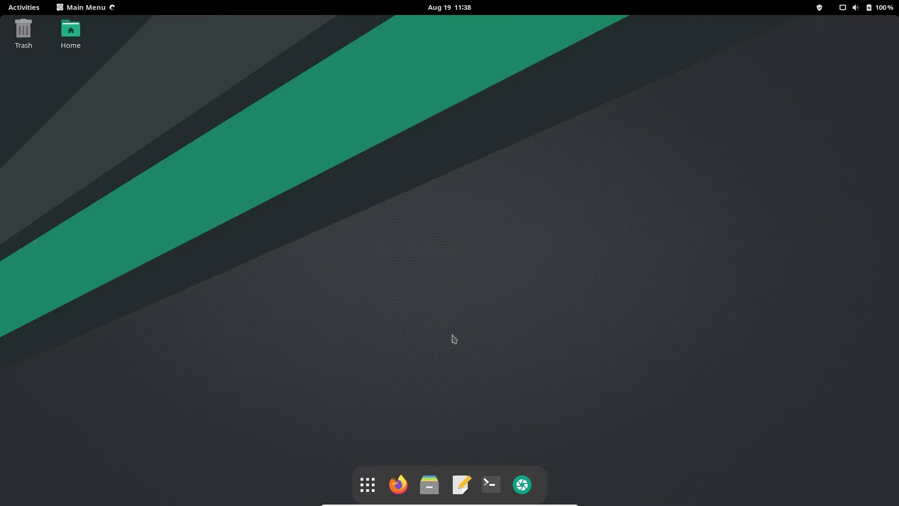
Examine the items in the System Settings, Universal Access, Web, Web Applications, Other and System Tools menu categories.
click(333, 280)
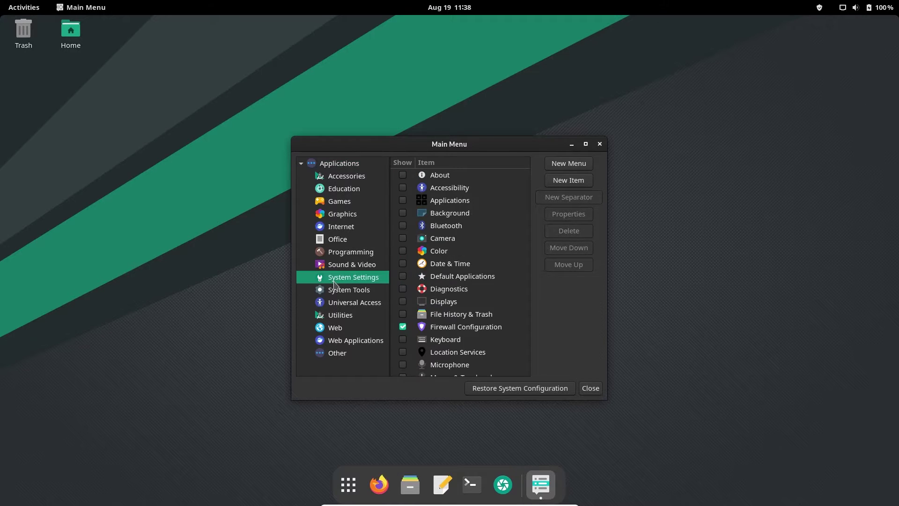
click(342, 302)
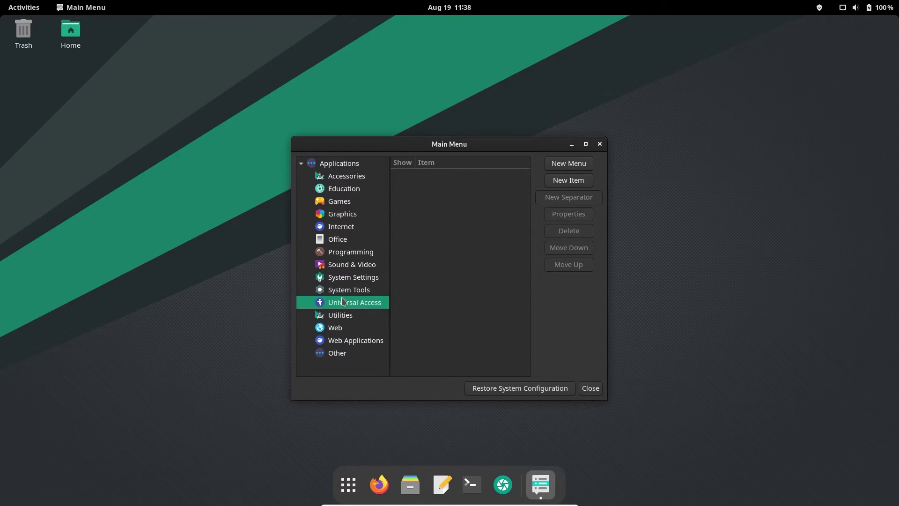
click(343, 329)
click(345, 339)
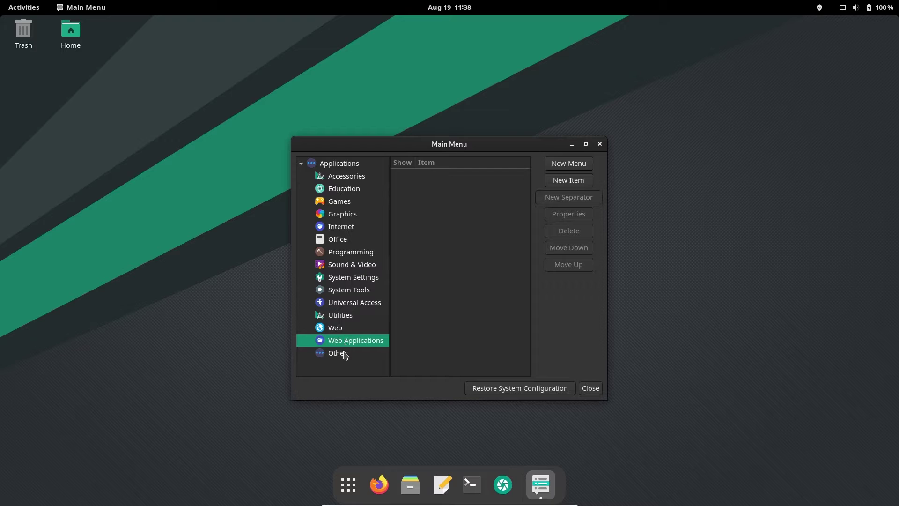
click(345, 355)
click(352, 291)
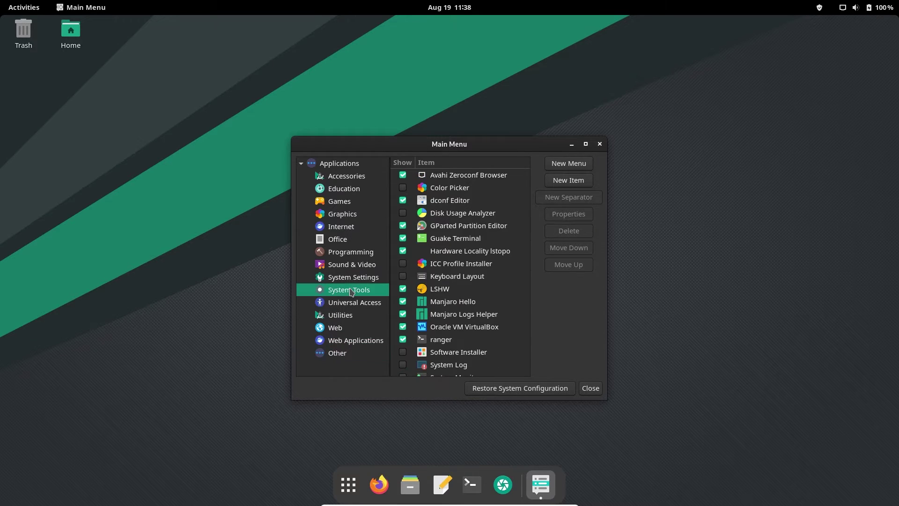
Examine the Programming, Office, Internet, Graphics, Education and Games menu categories, and close Main Menu.
click(351, 254)
click(348, 240)
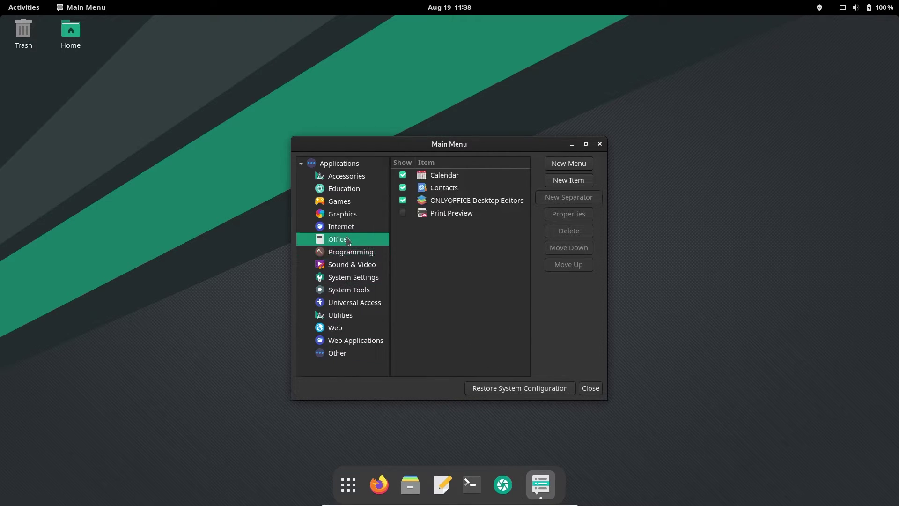
click(347, 229)
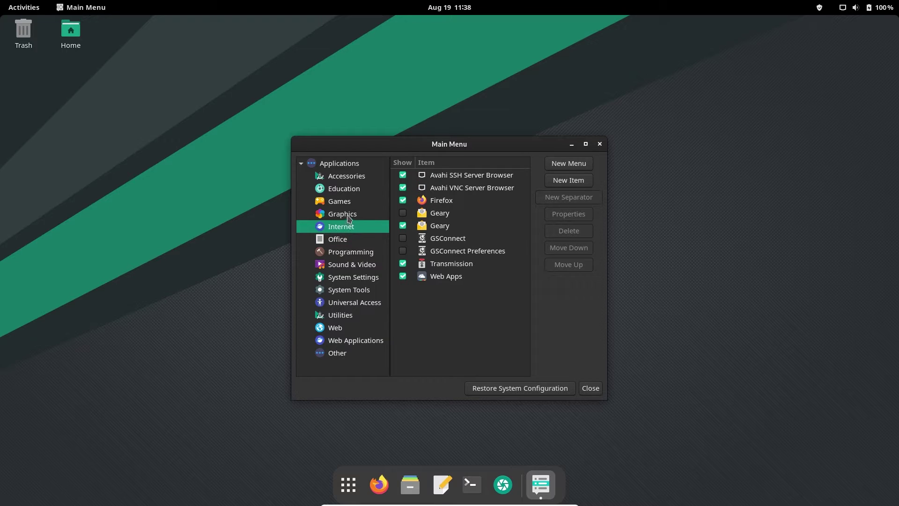
click(348, 217)
click(349, 194)
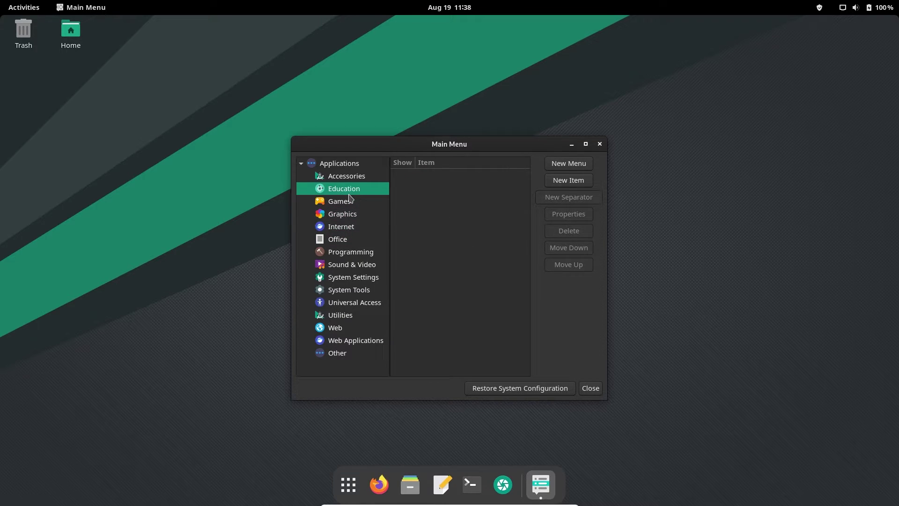
click(349, 203)
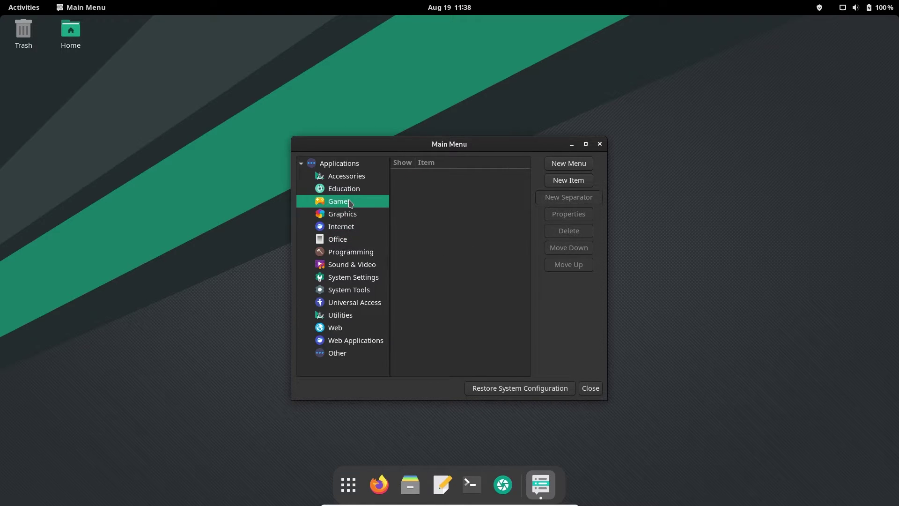
click(599, 145)
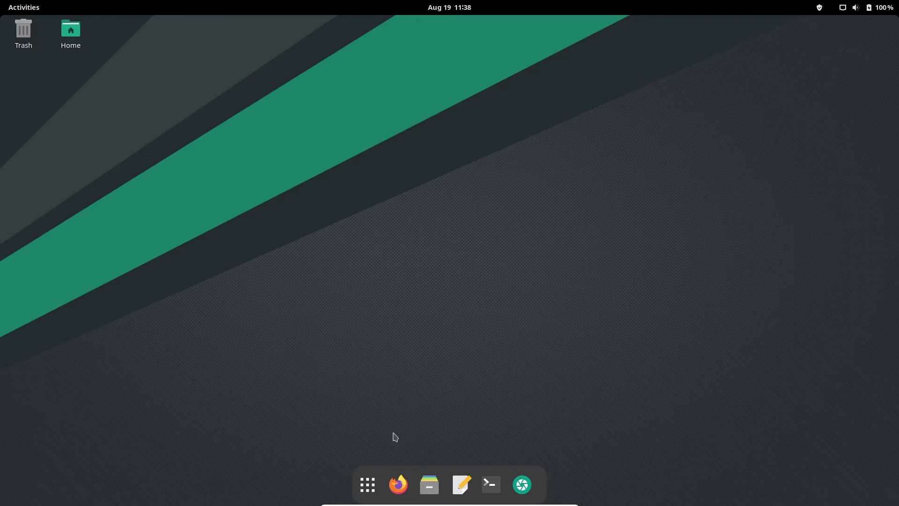
Launch Tweaks from the Accessories folder in the application overview.
click(367, 484)
click(320, 187)
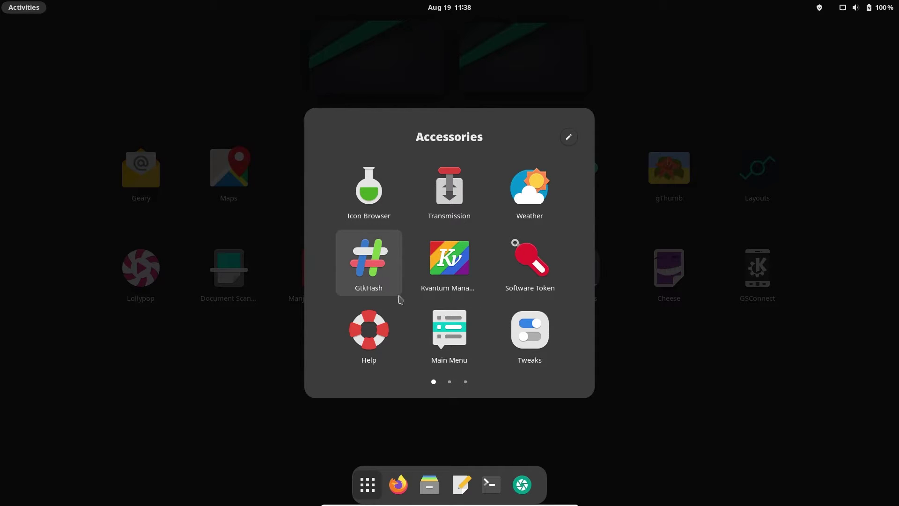
click(528, 346)
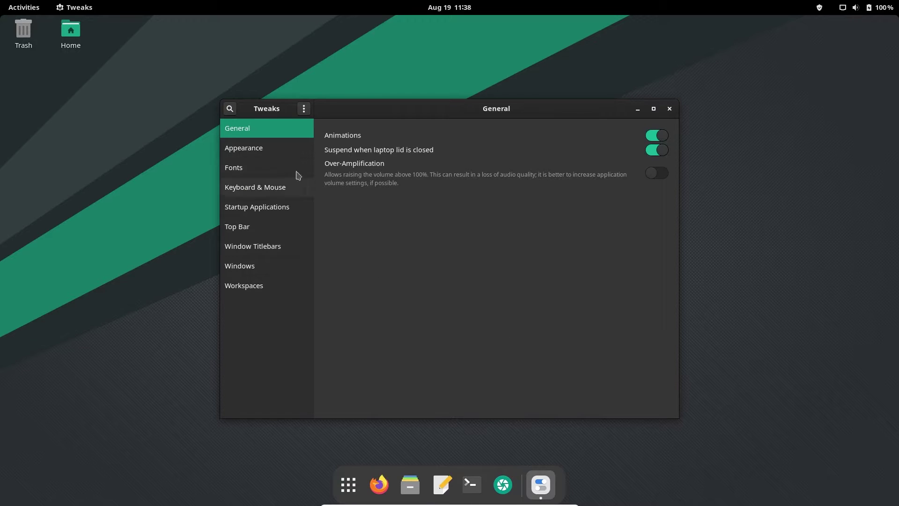
Examine the Tweaks settings pages one after another, from Appearance and Fonts through Windows and Workspaces.
click(264, 146)
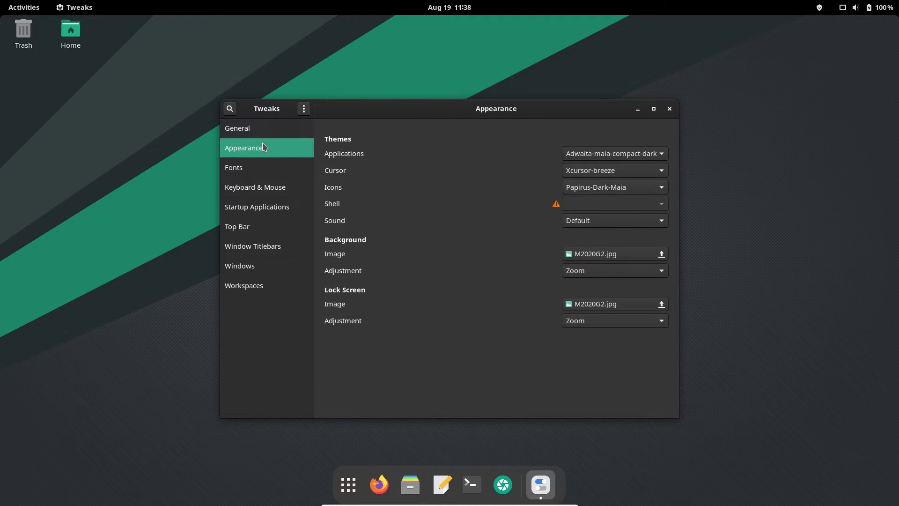
click(254, 169)
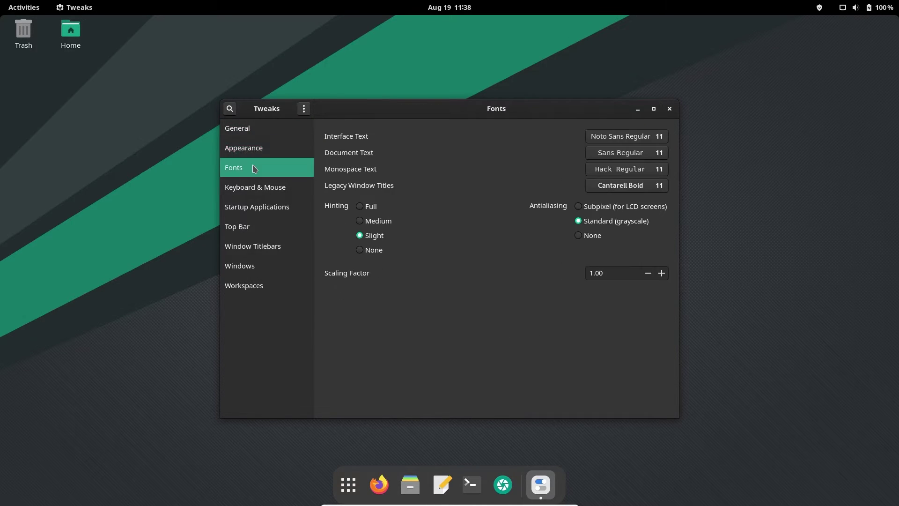
click(254, 188)
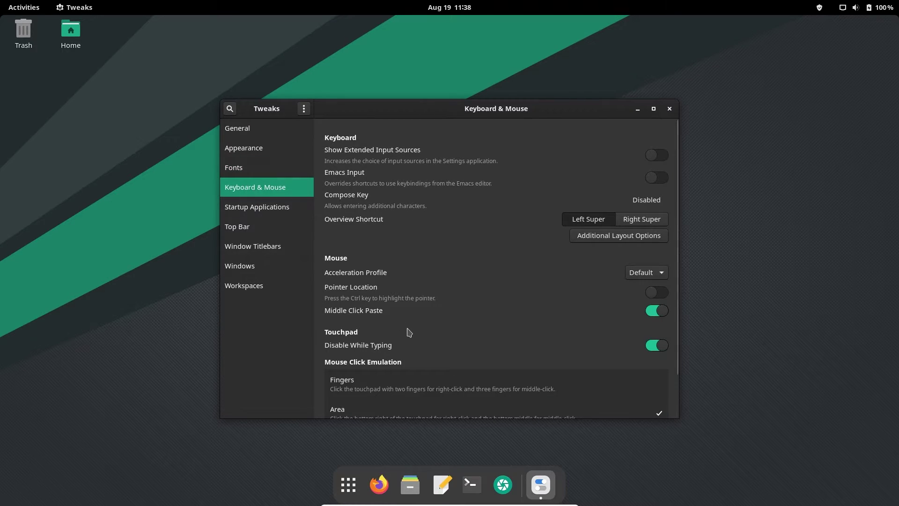
scroll(408, 332, down, 2)
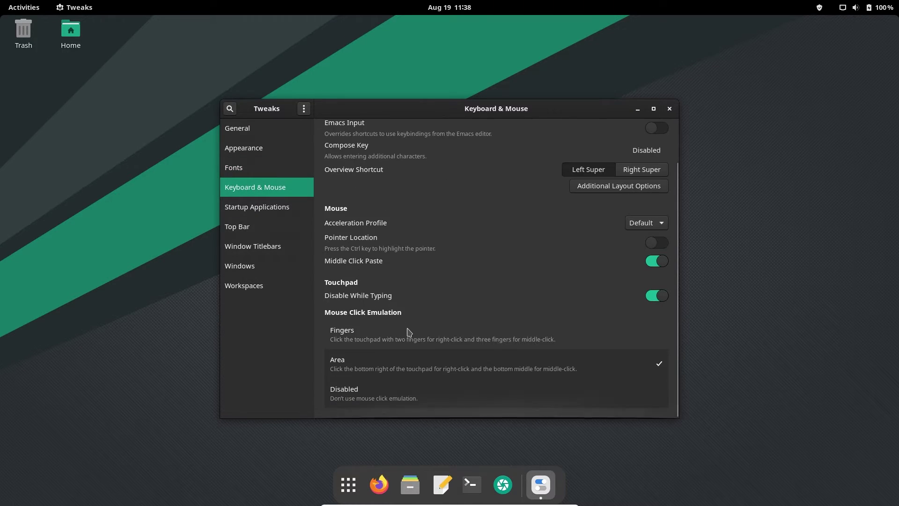
click(275, 208)
click(270, 227)
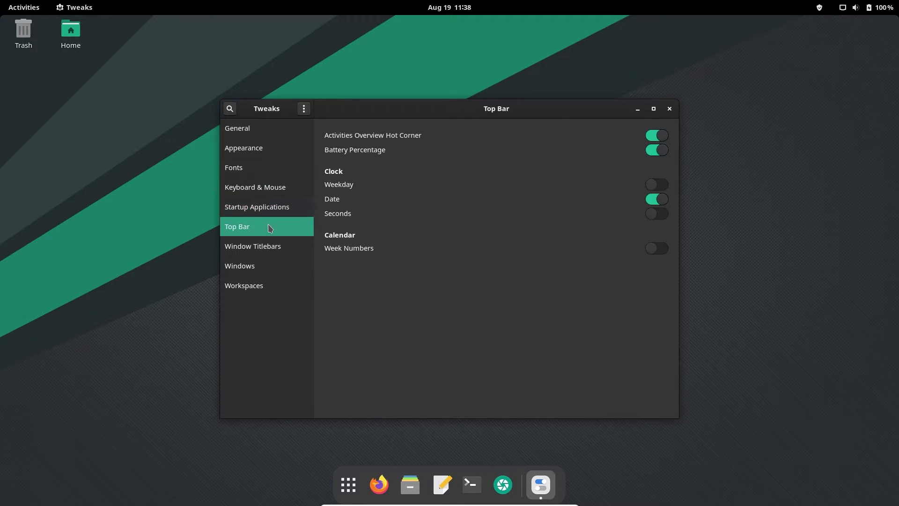
click(269, 249)
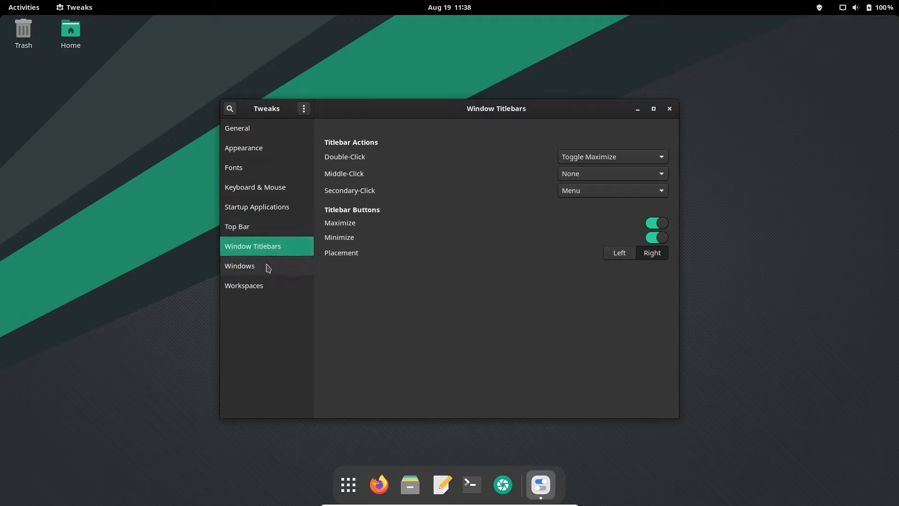
click(268, 268)
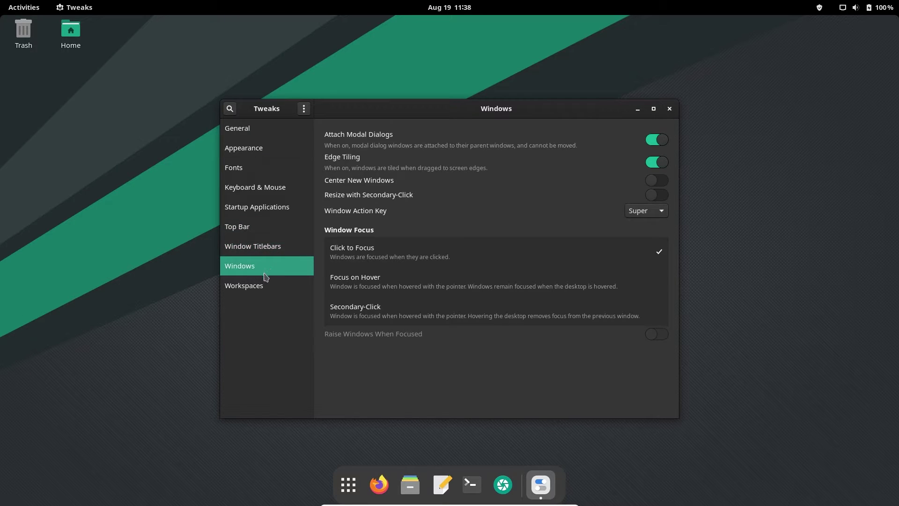
click(262, 285)
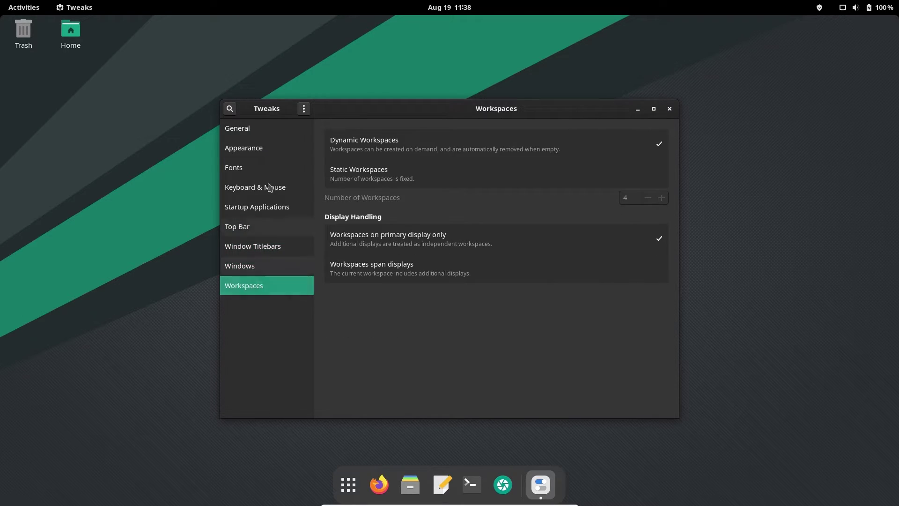
View the About Tweaks information, dismiss it and close Tweaks.
click(304, 109)
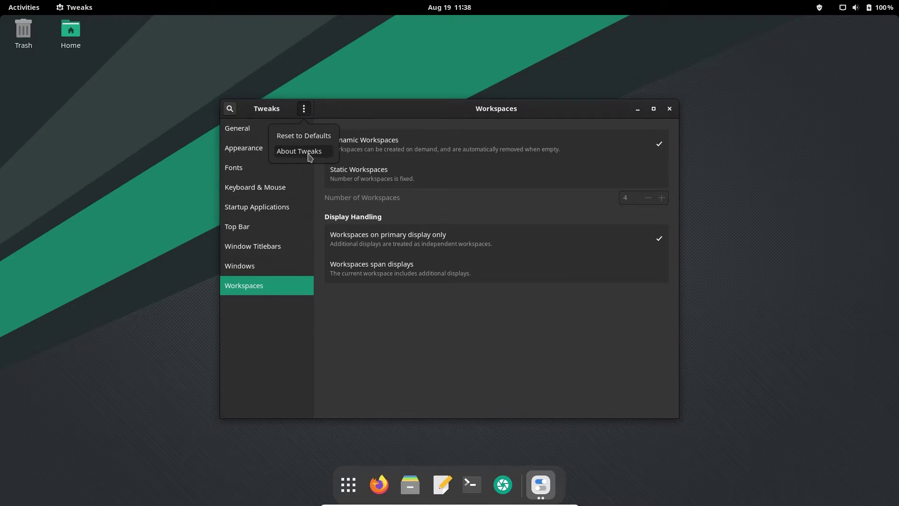
click(300, 151)
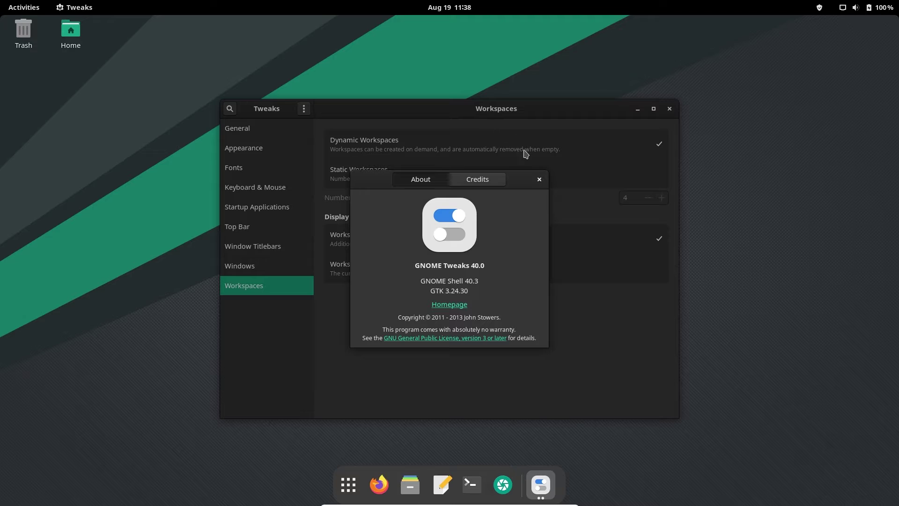
click(539, 180)
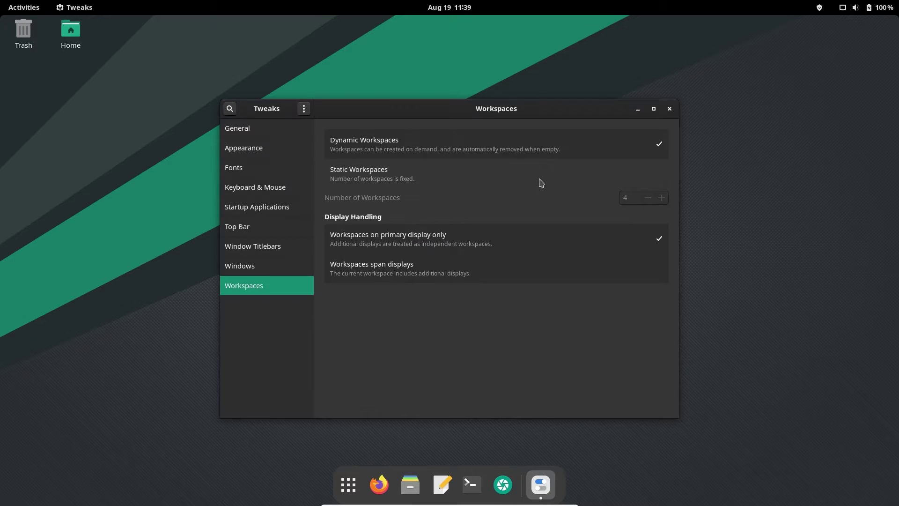
click(669, 108)
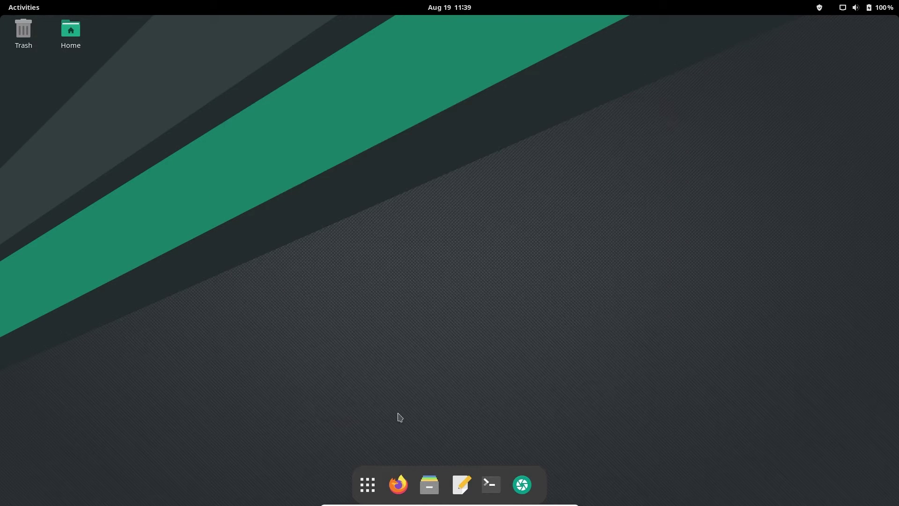
Look through the Accessories folder in the application overview and launch Extensions from it.
click(367, 484)
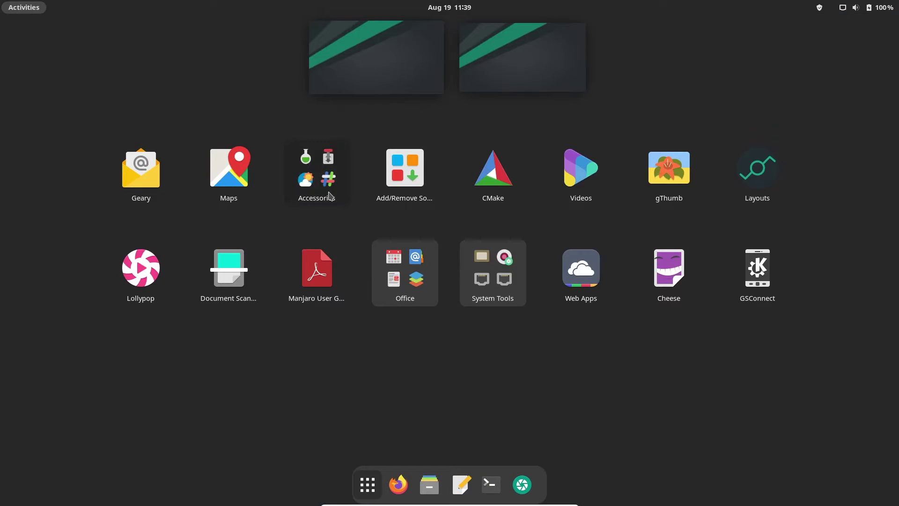
click(331, 197)
scroll(475, 249, down, 2)
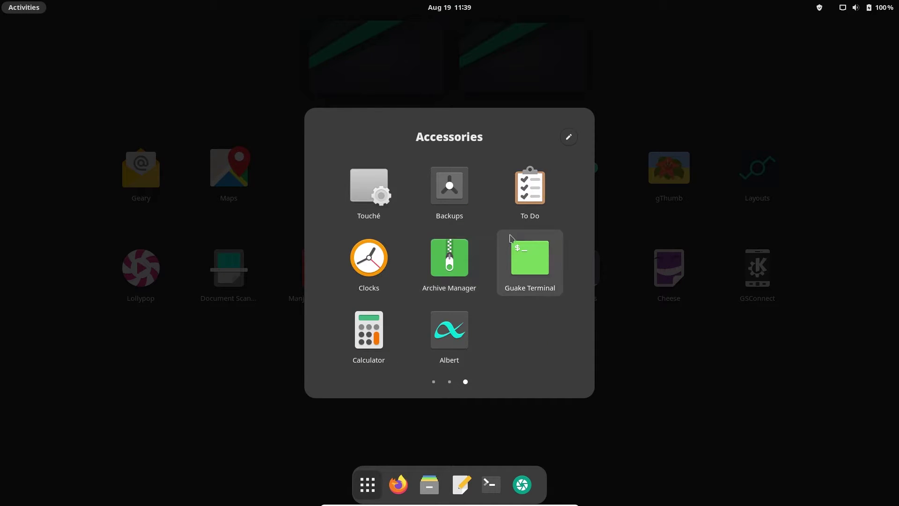
scroll(526, 234, up, 1)
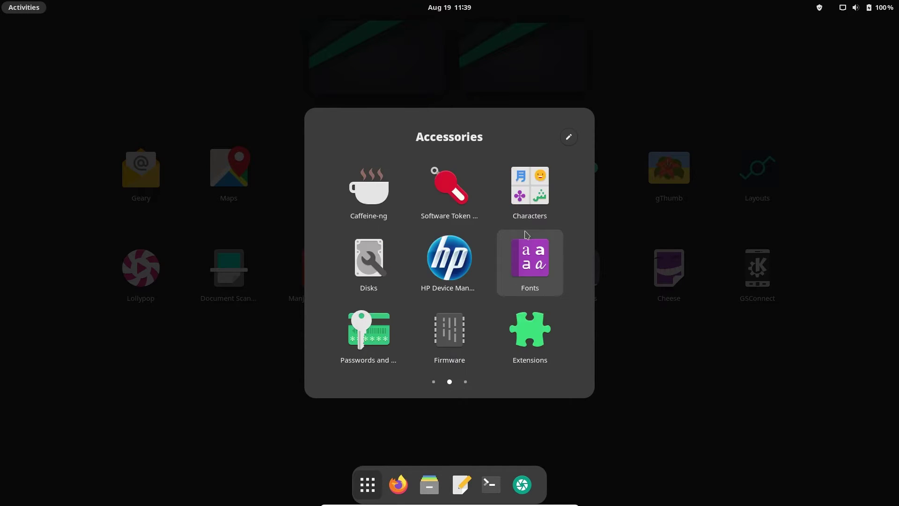
click(527, 317)
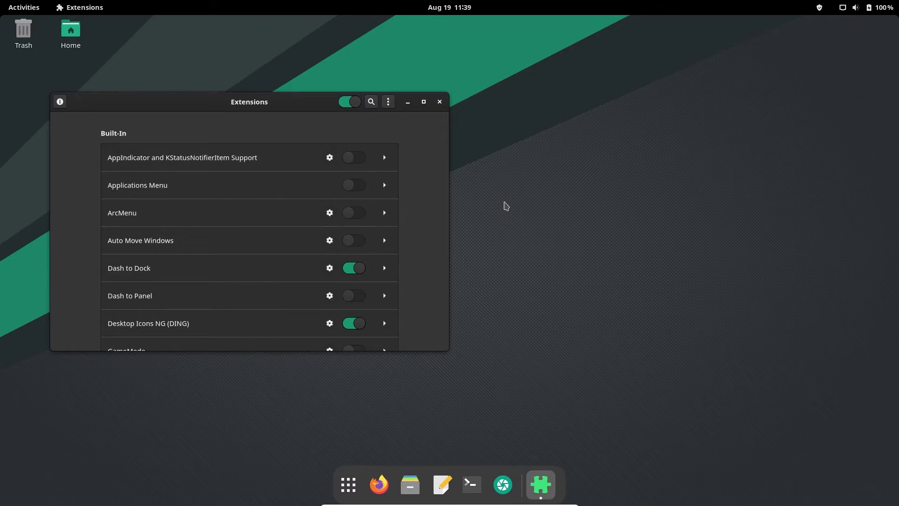
Enable the Workspace Indicator extension after briefly switching windowNavigator on and off, and close Extensions.
drag(448, 148, 451, 337)
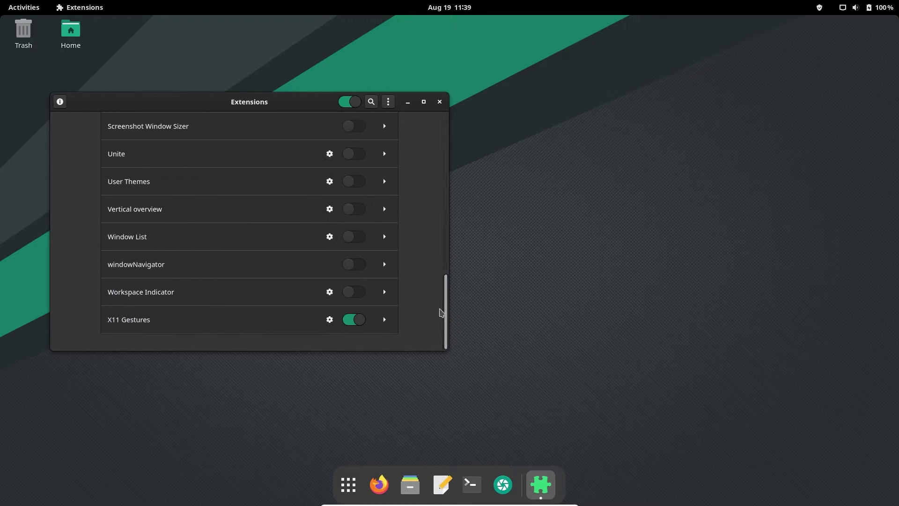
click(354, 265)
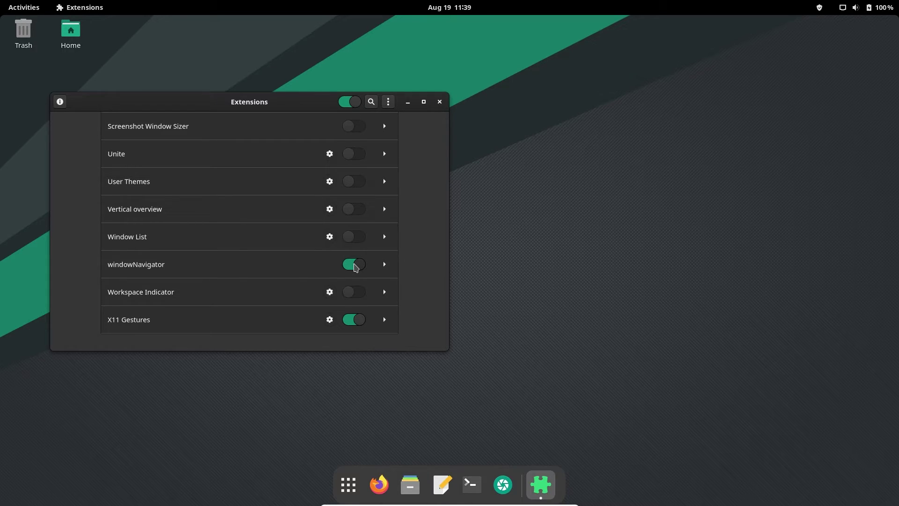
click(357, 266)
click(356, 290)
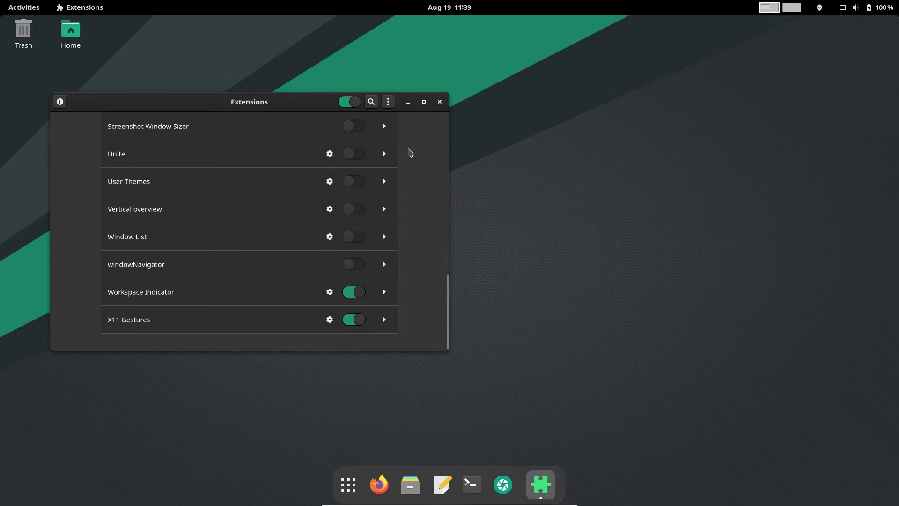
click(439, 102)
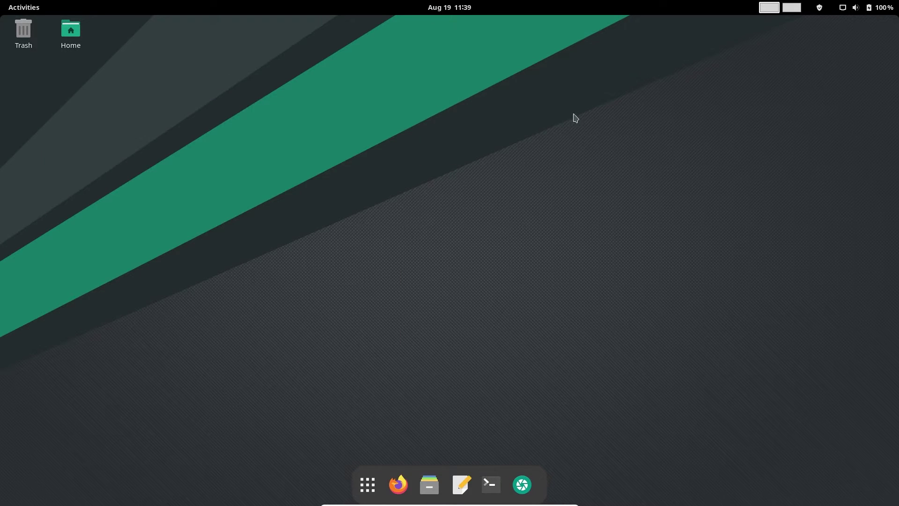
Look through the System Tools folder in the application overview and launch dconf Editor from it.
click(367, 483)
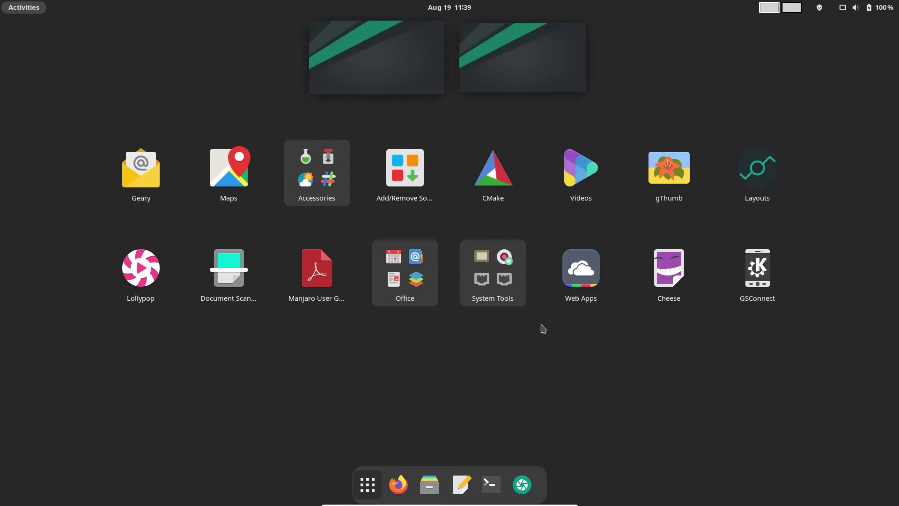
click(510, 284)
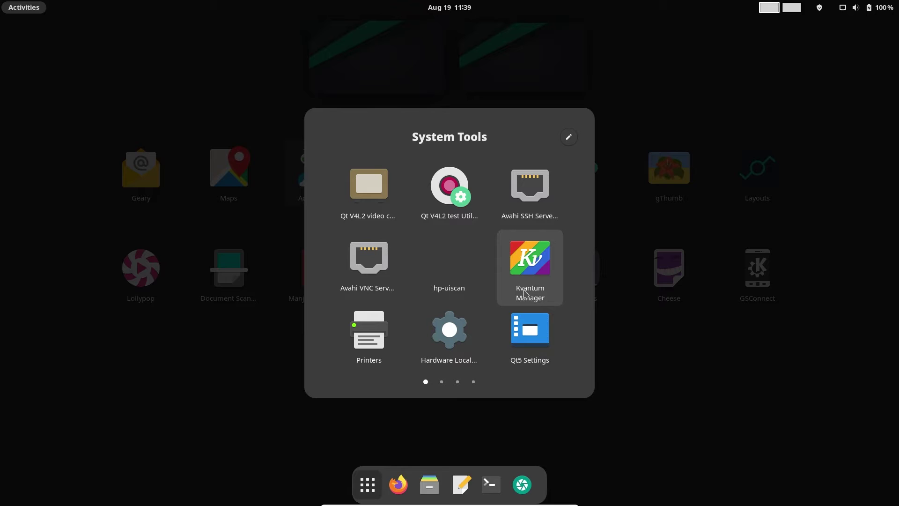
scroll(490, 234, down, 2)
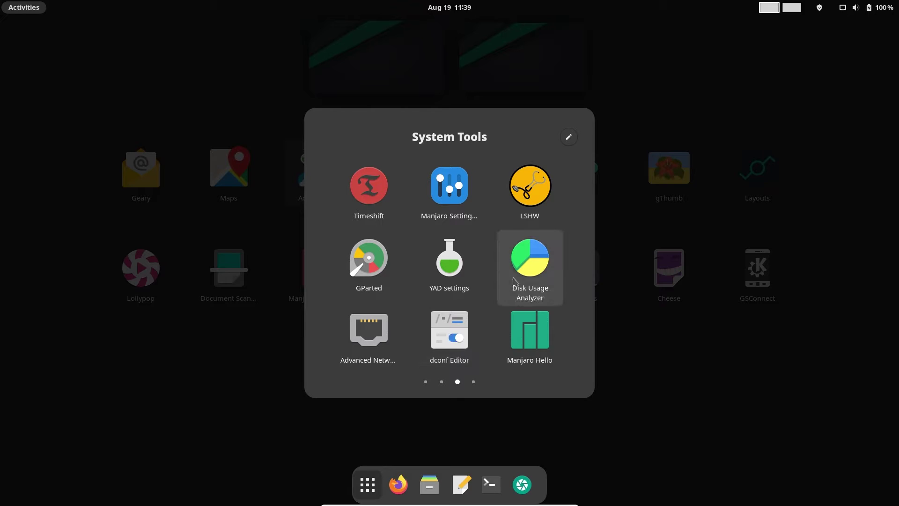
click(449, 333)
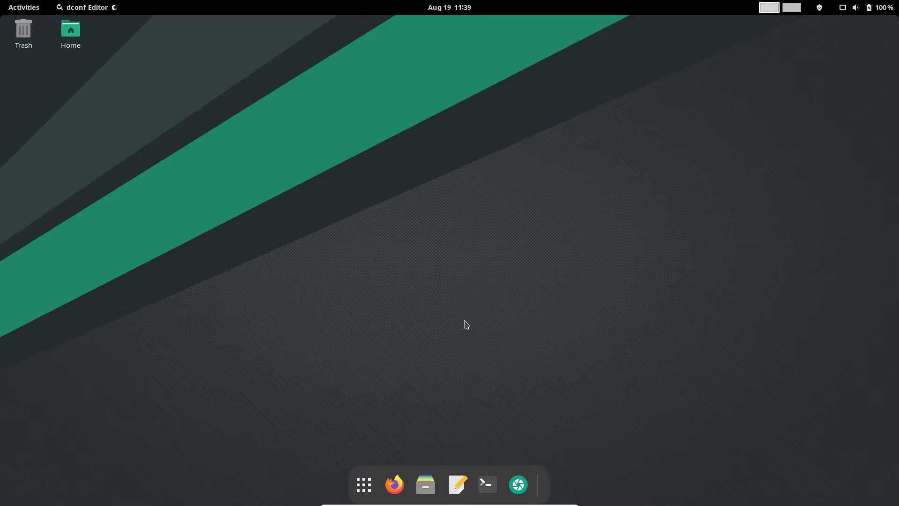
Browse the settings tree from the desktop folder up through org to the root folder.
click(448, 300)
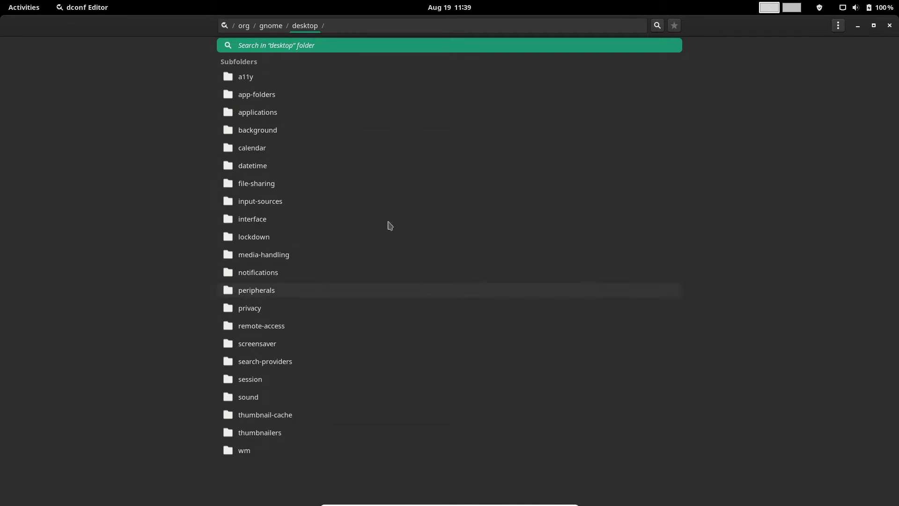
click(238, 26)
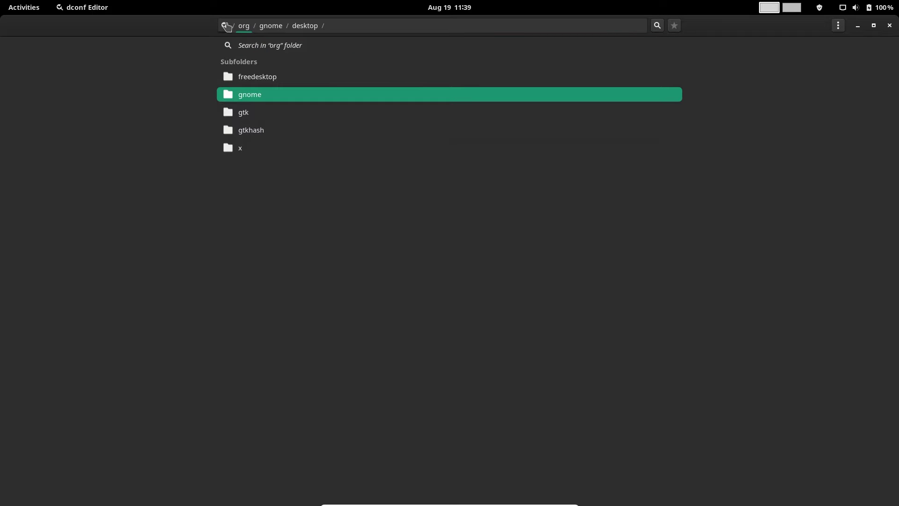
click(226, 25)
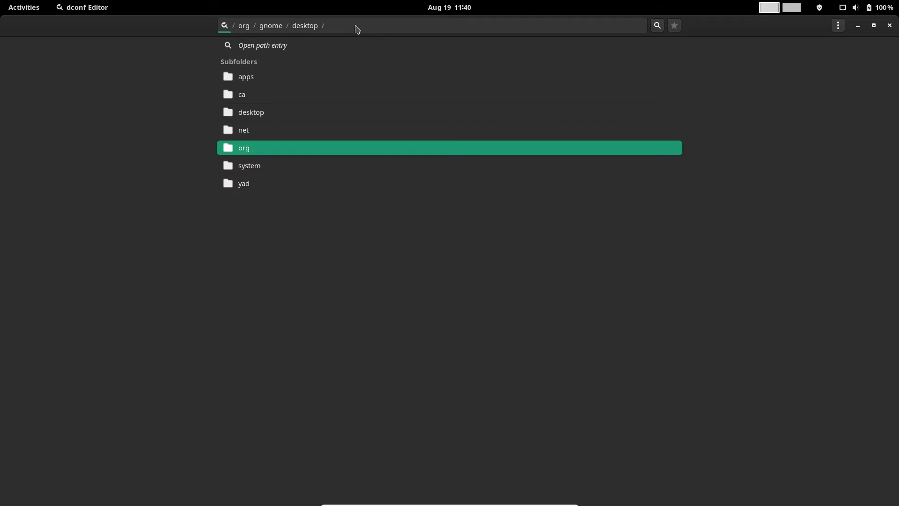
Search the settings keys for "dock" and open the dash-to-dock dock-position key.
click(656, 26)
text(dock)
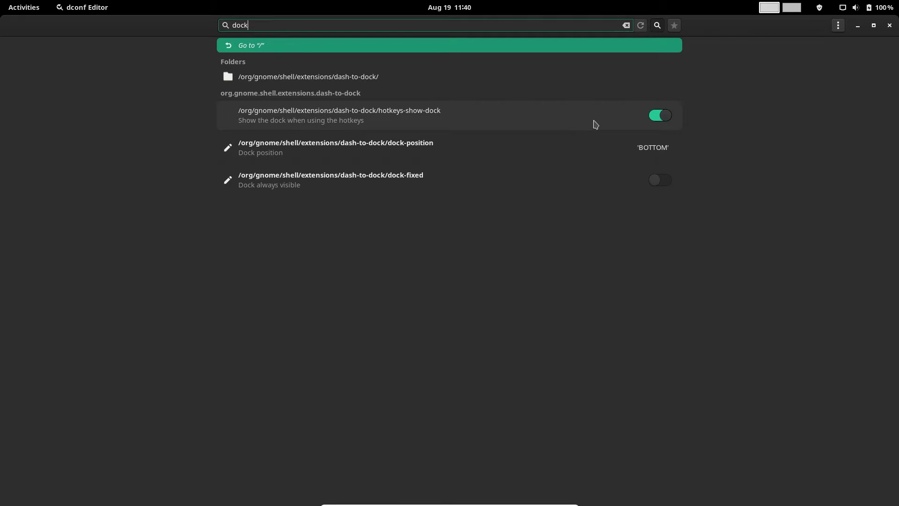
click(660, 153)
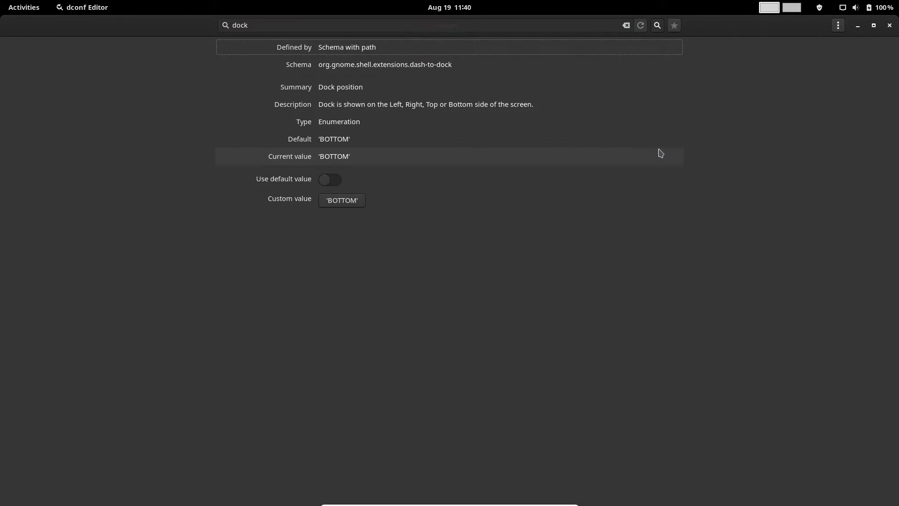
Set the dock-position custom value to 'TOP', apply it and minimize the window to check the dock.
click(346, 201)
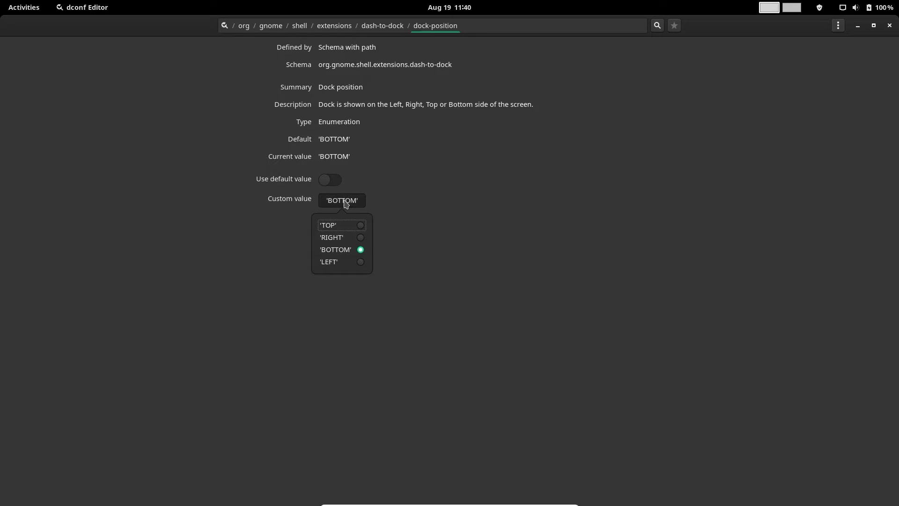
click(352, 226)
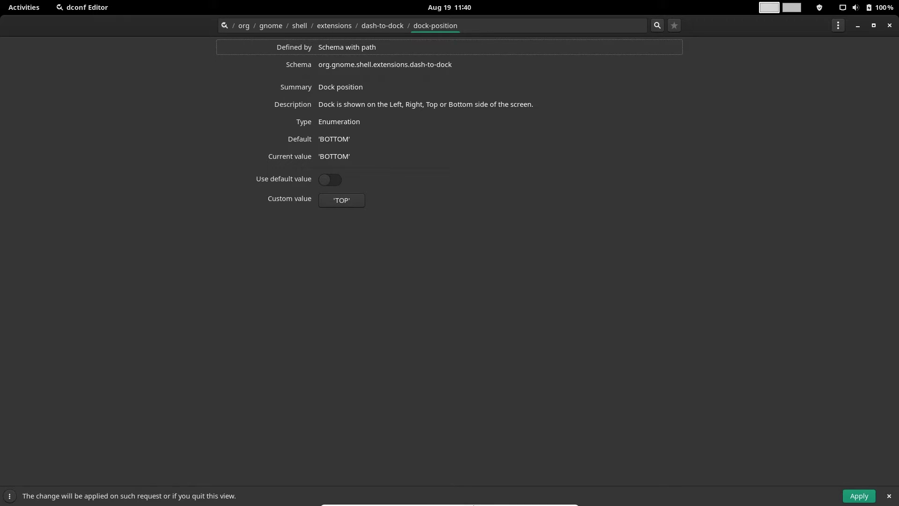
click(860, 499)
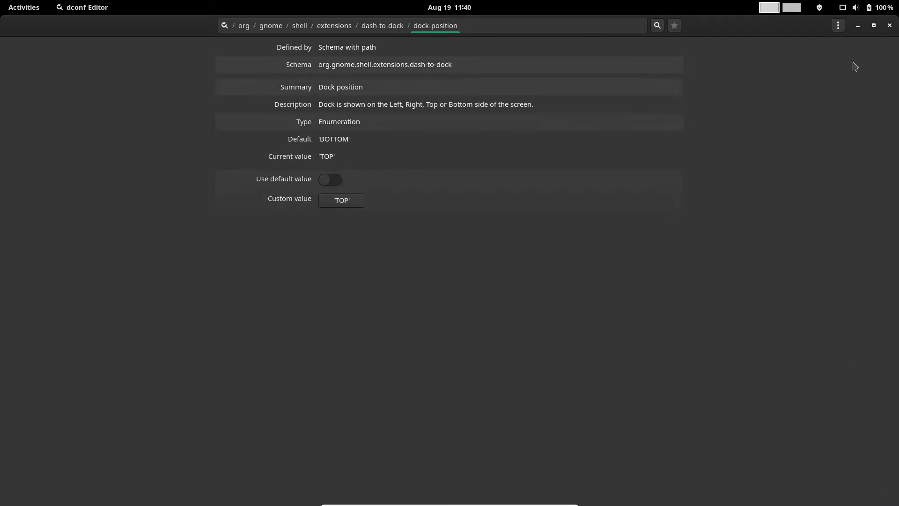
click(858, 26)
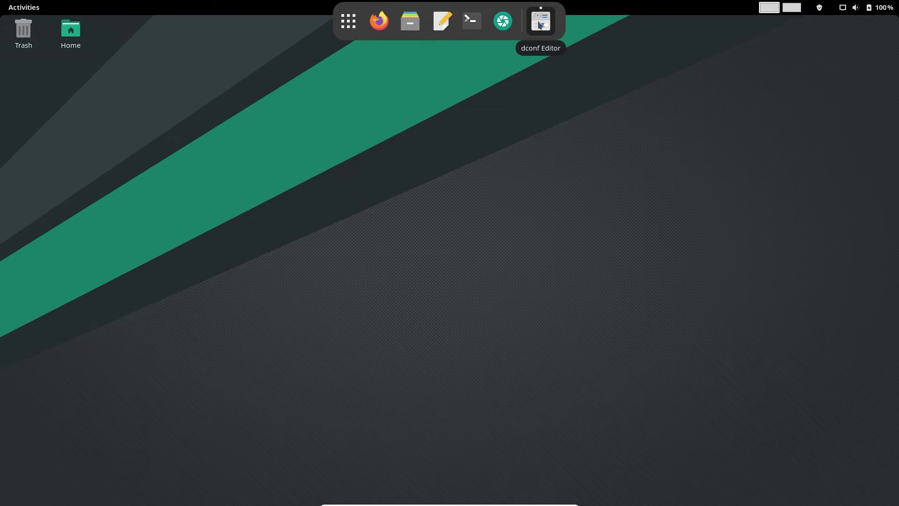
Restore dconf Editor, set the dock-position custom value to 'BOTTOM', apply it and close the editor.
click(541, 24)
click(329, 204)
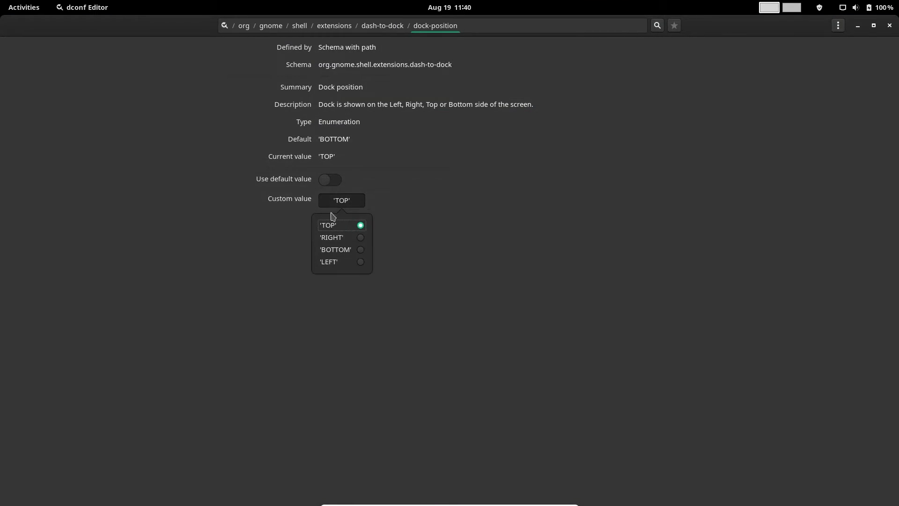
click(337, 250)
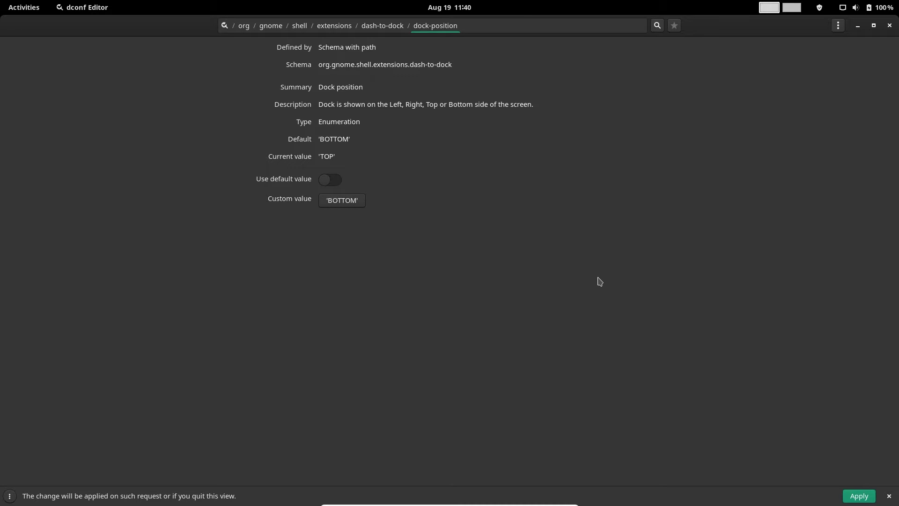
click(857, 495)
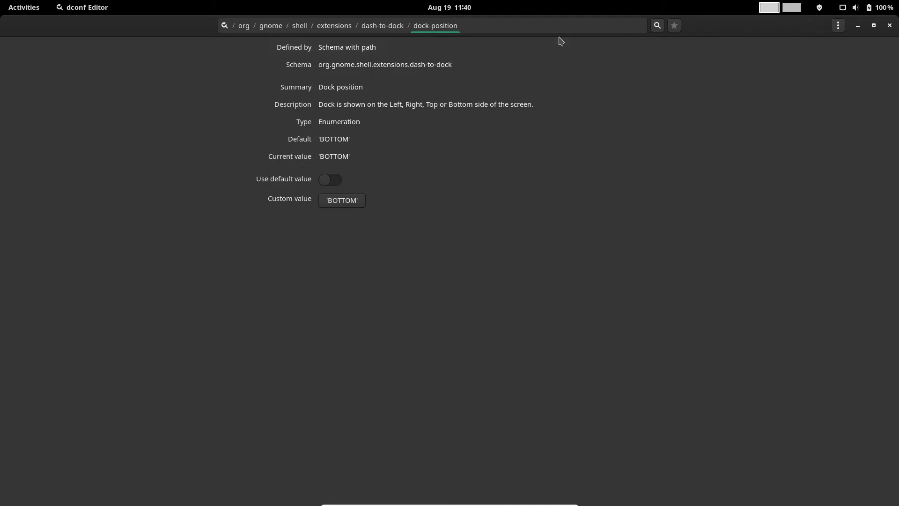
click(889, 26)
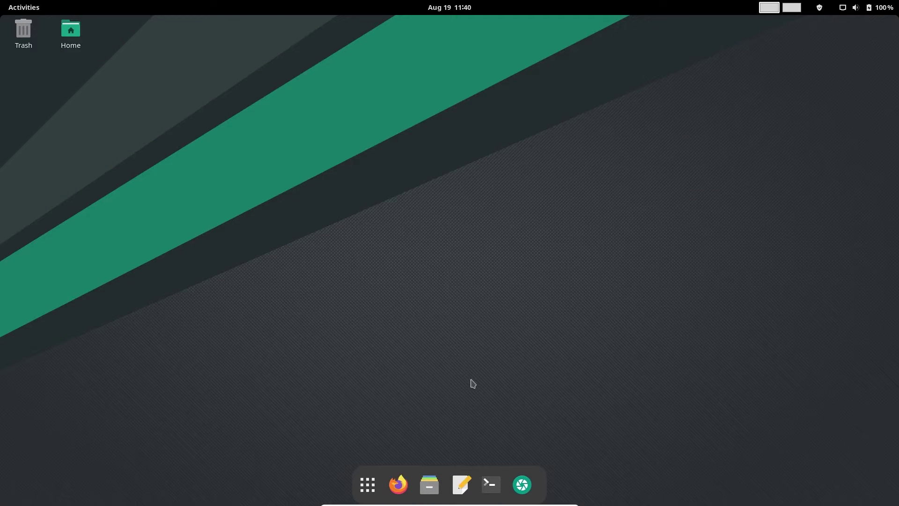
Look through the System Tools folder in the application overview and launch Settings from it.
click(371, 483)
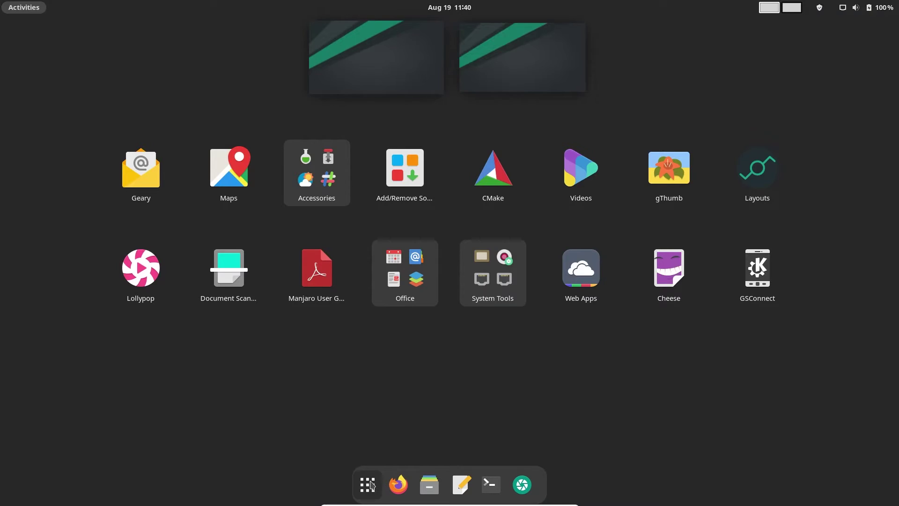
click(489, 268)
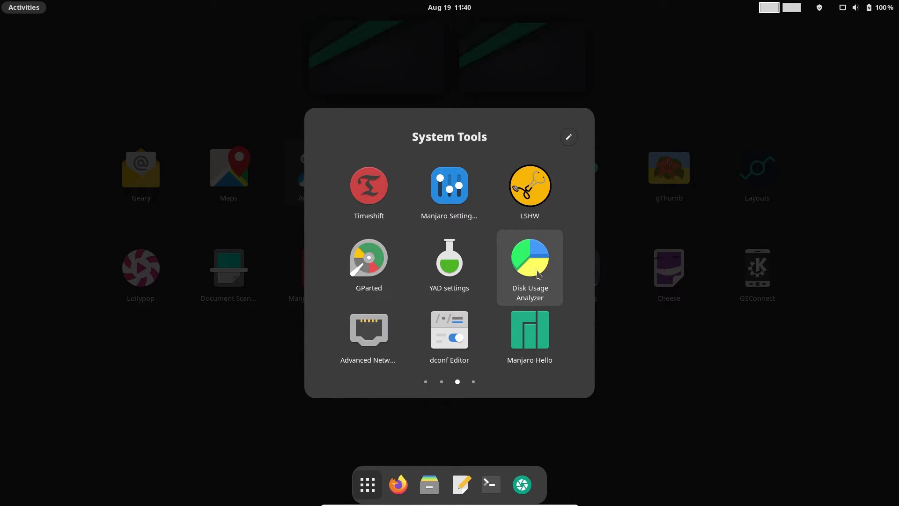
scroll(526, 348, down, 1)
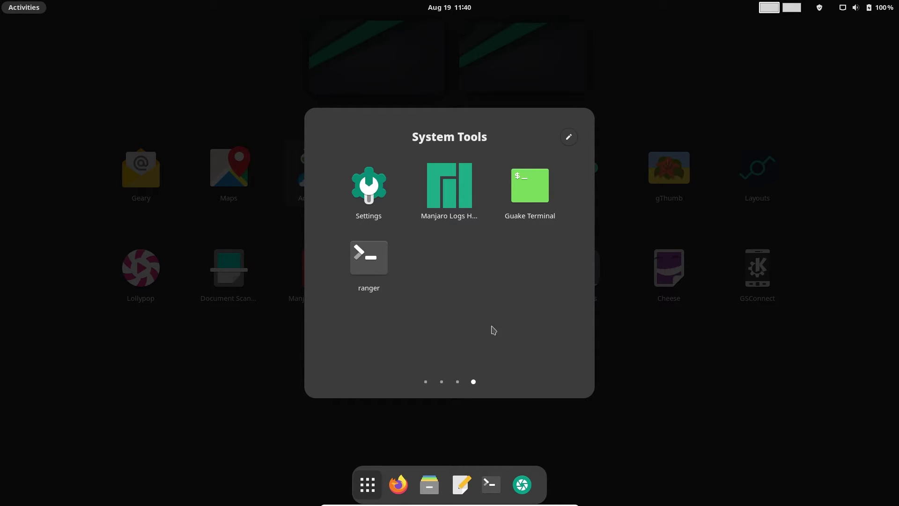
click(385, 209)
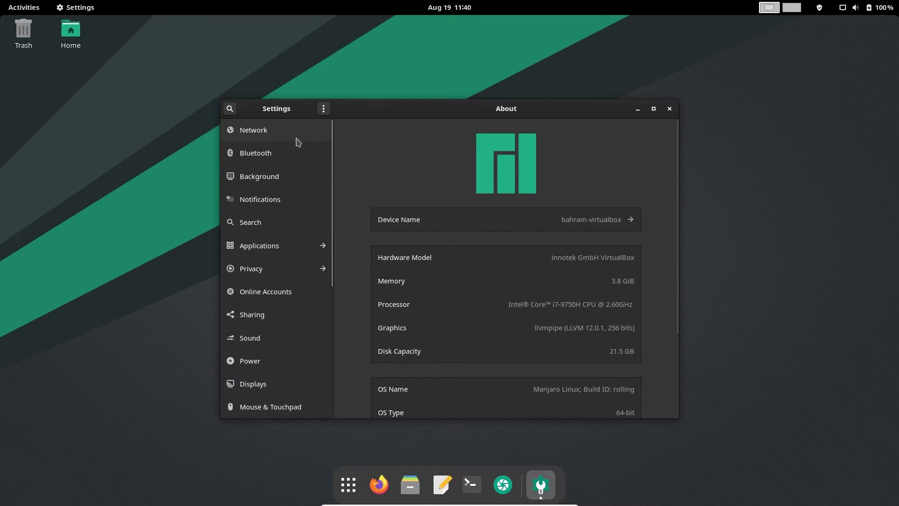
View the Network, Bluetooth, Background, Notifications and Search settings in turn.
click(286, 137)
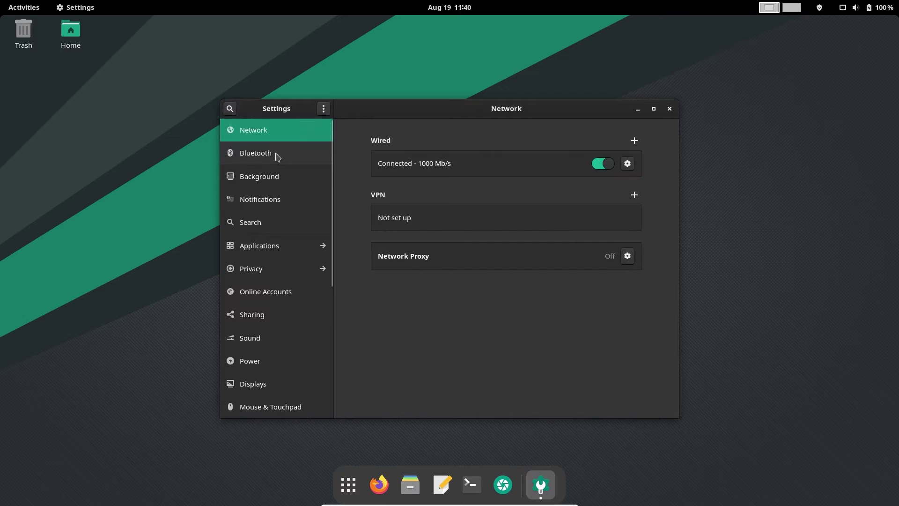
click(275, 153)
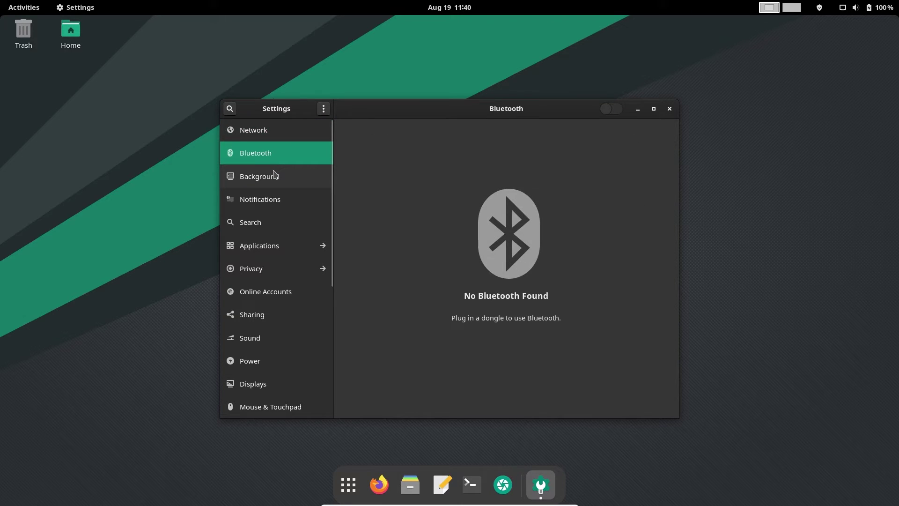
click(275, 175)
click(275, 204)
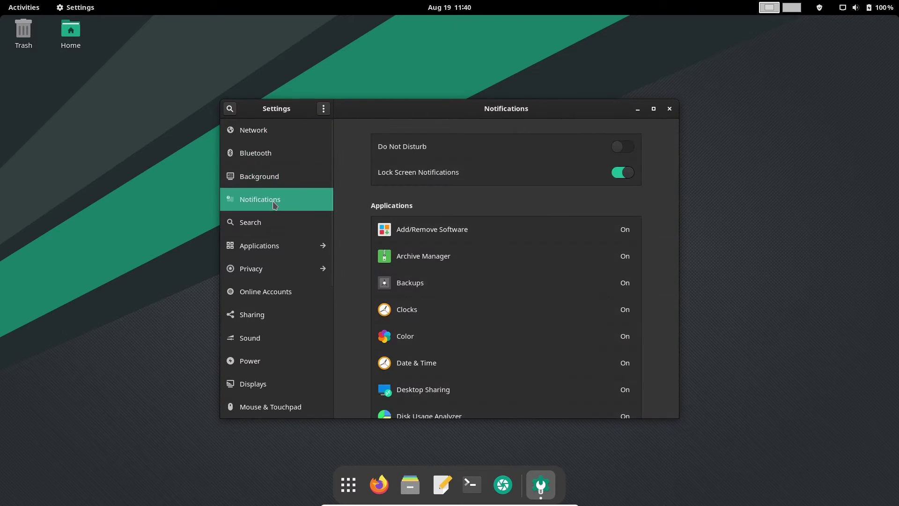
click(270, 227)
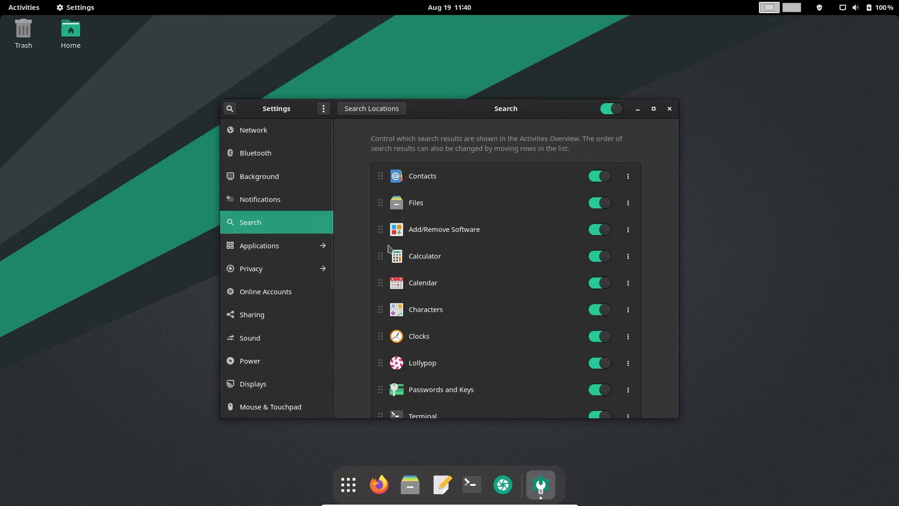
scroll(389, 248, down, 2)
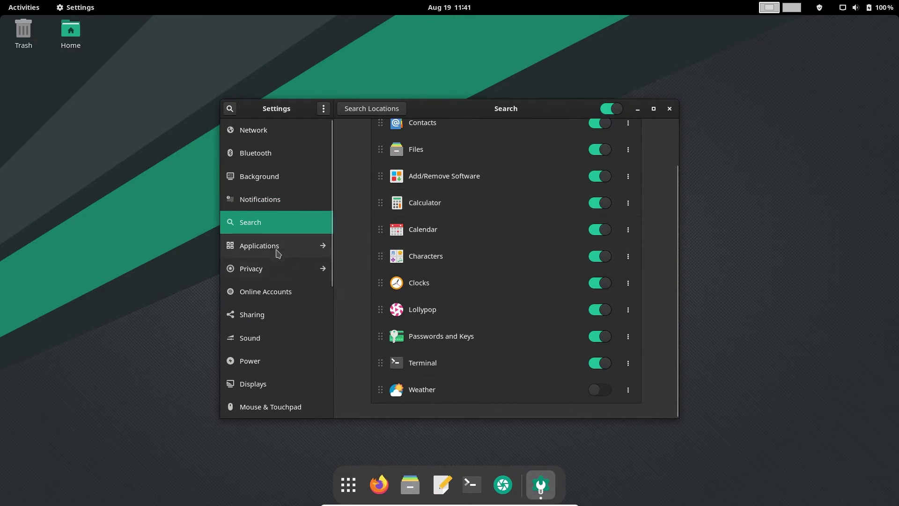
Look through the Applications settings list, view the To Do entry and return to the main settings list.
click(277, 251)
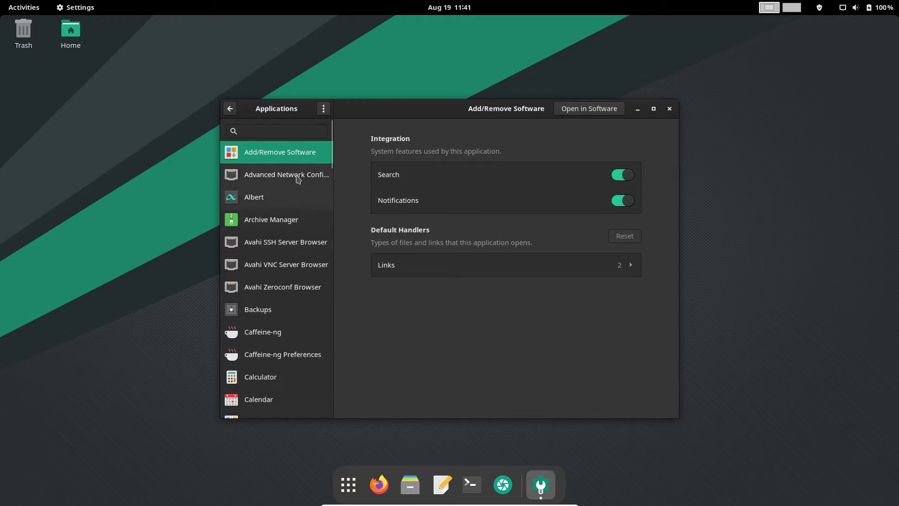
scroll(275, 214, down, 10)
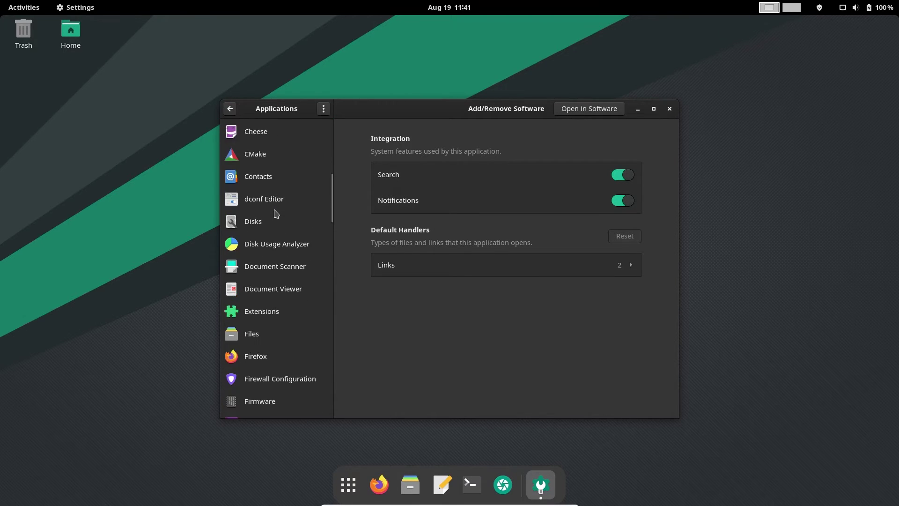
scroll(275, 214, down, 15)
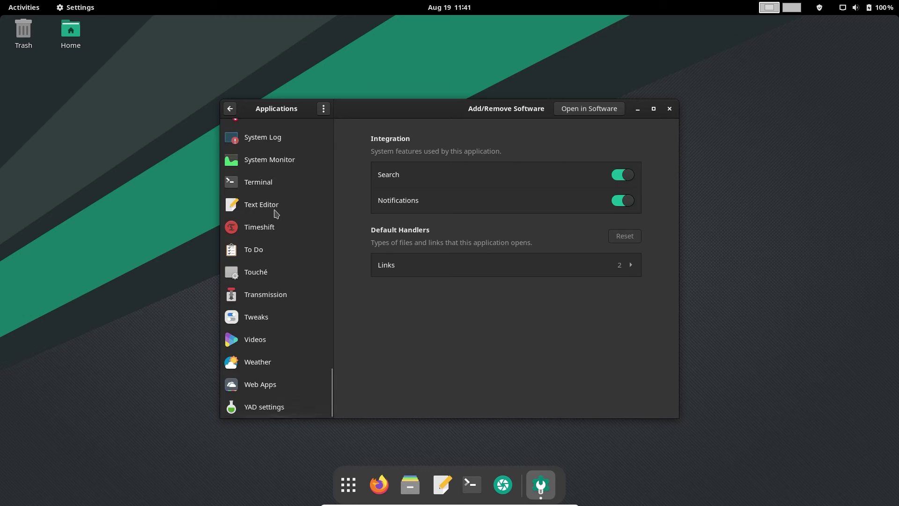
click(251, 253)
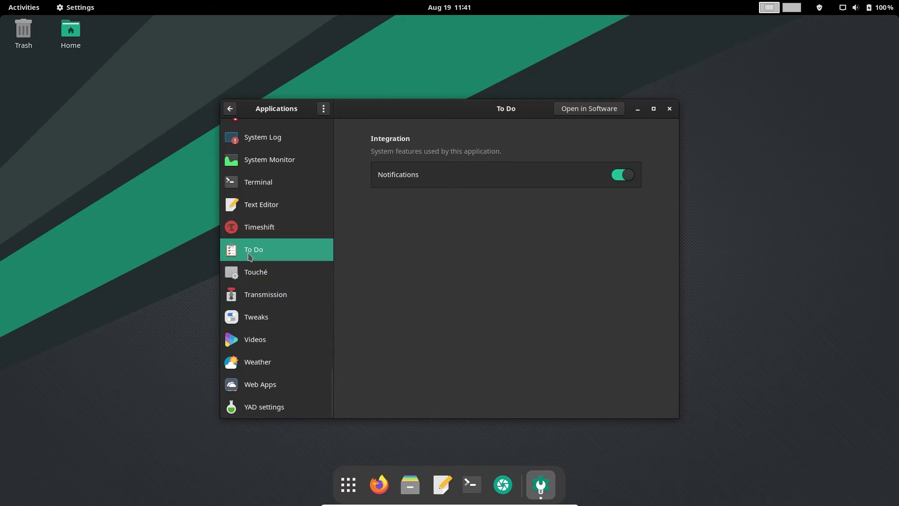
click(230, 109)
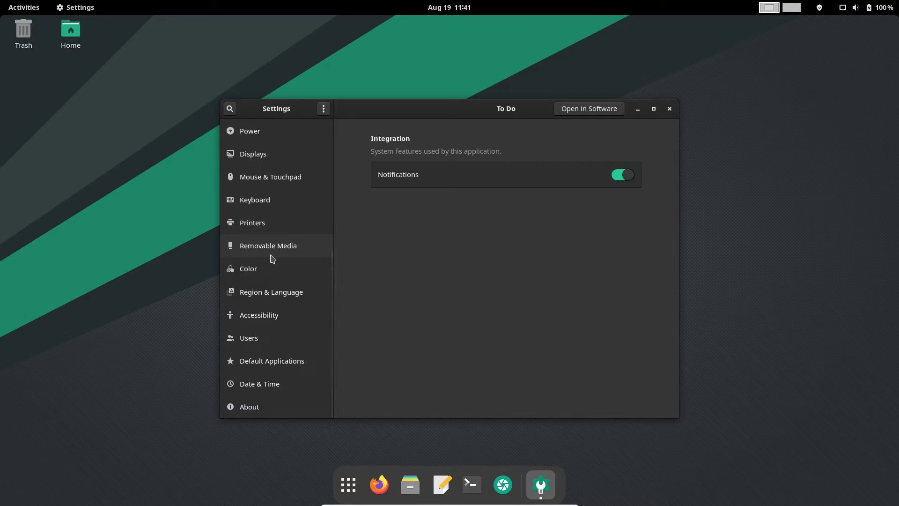
Review the Privacy settings from Location Services, Camera, Microphone and Thunderbolt to File History & Trash and Screen Lock, and return to the main list.
scroll(272, 258, up, 3)
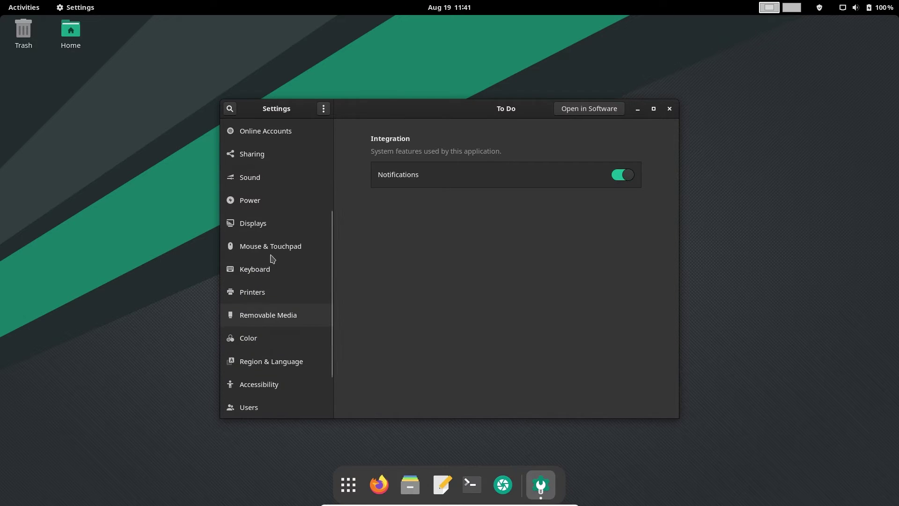
scroll(272, 258, up, 5)
click(287, 274)
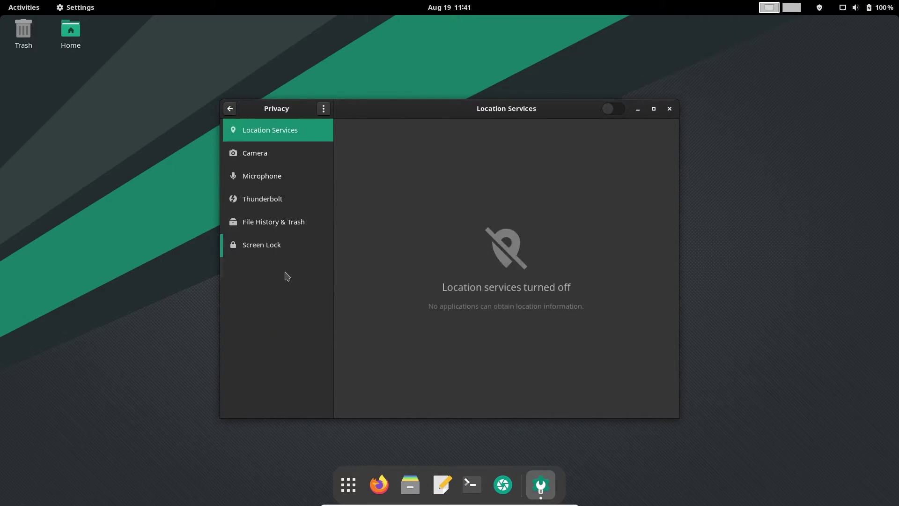
click(295, 151)
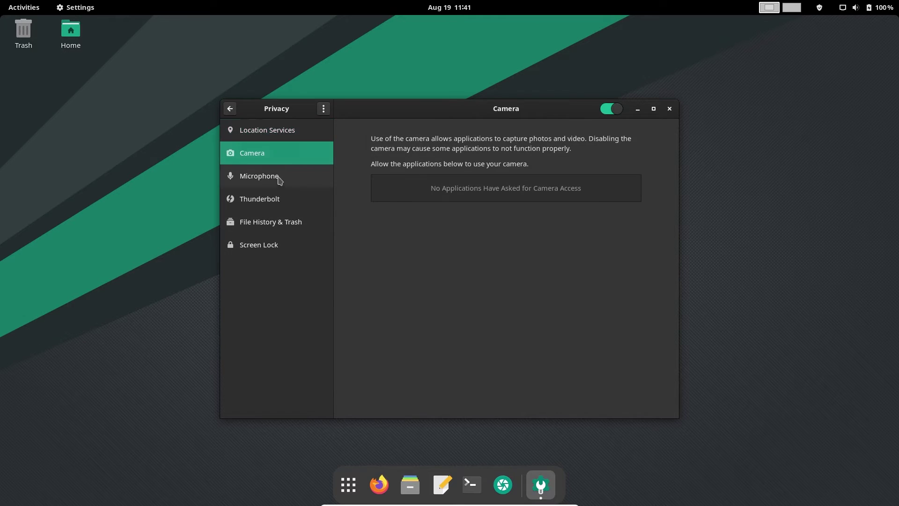
click(280, 178)
click(276, 197)
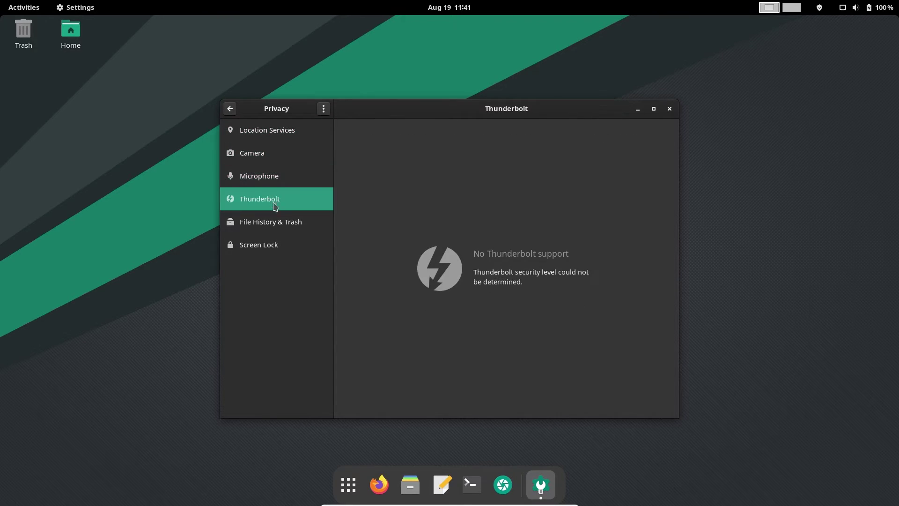
click(271, 225)
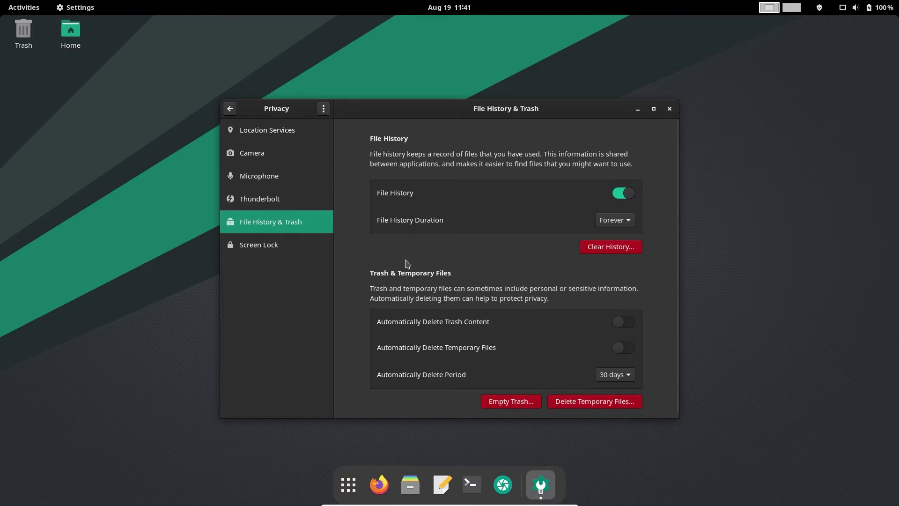
scroll(409, 263, down, 1)
click(284, 248)
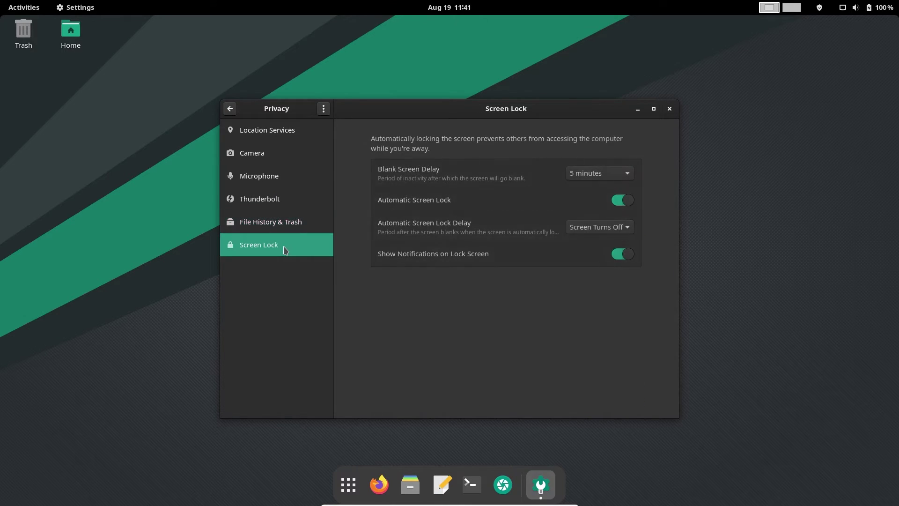
click(230, 109)
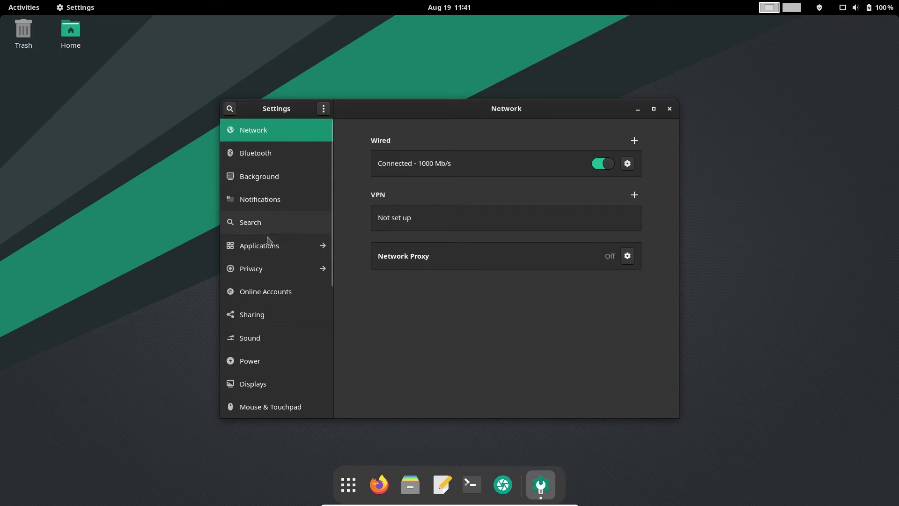
Look through the Online Accounts settings and expand the provider list to include IMAP and SMTP and Enterprise Login (Kerberos).
click(267, 293)
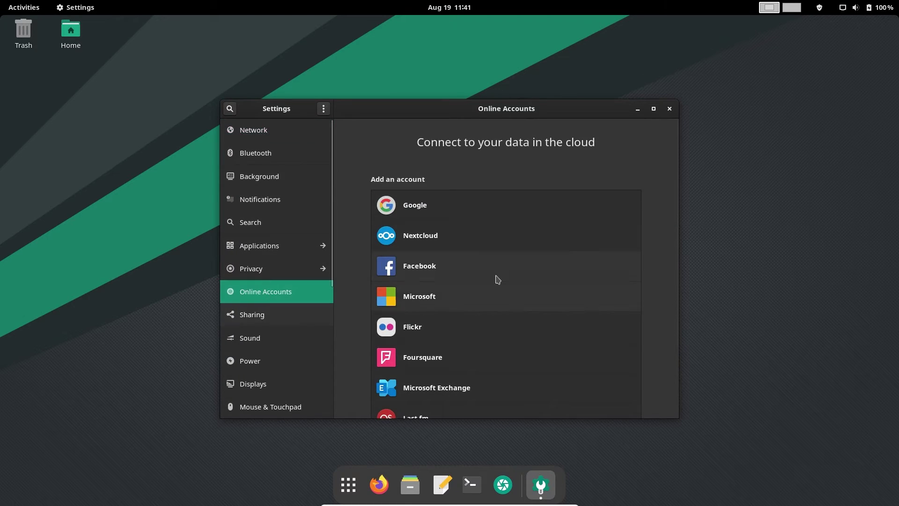
scroll(518, 287, down, 4)
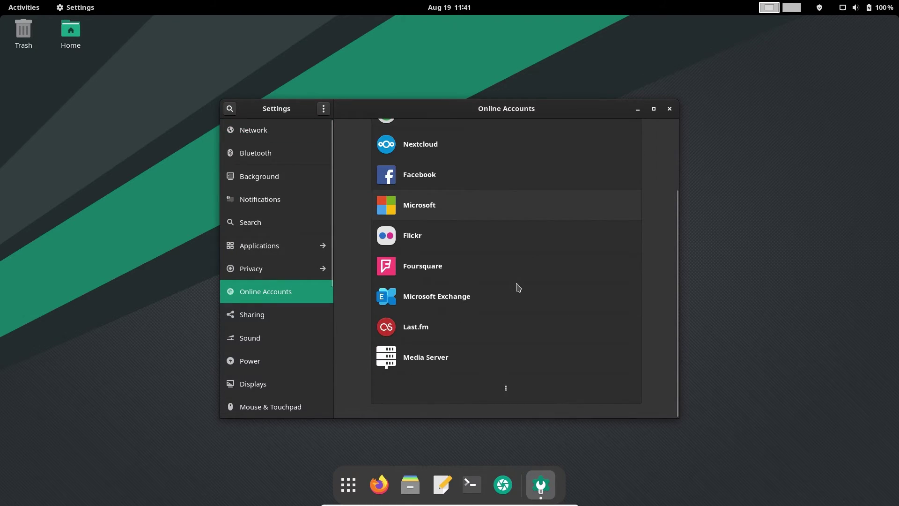
scroll(505, 321, up, 3)
scroll(506, 321, down, 3)
click(502, 400)
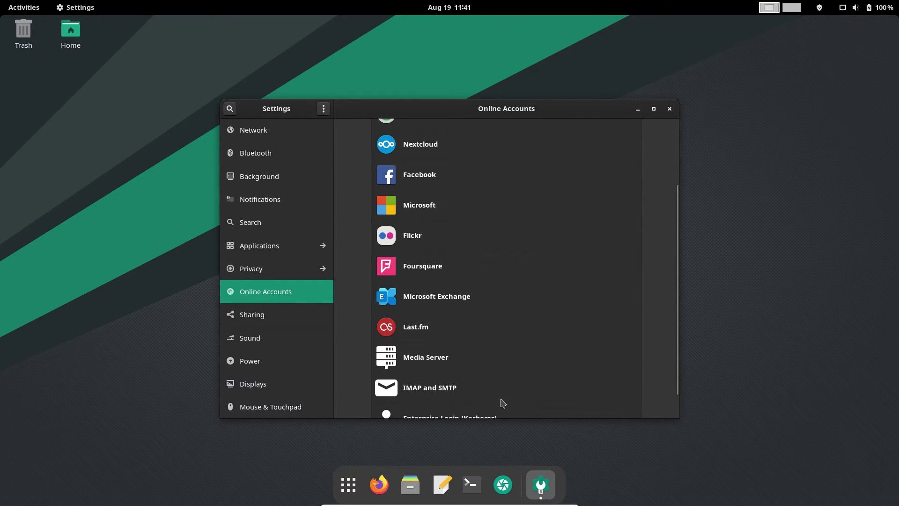
scroll(501, 401, down, 1)
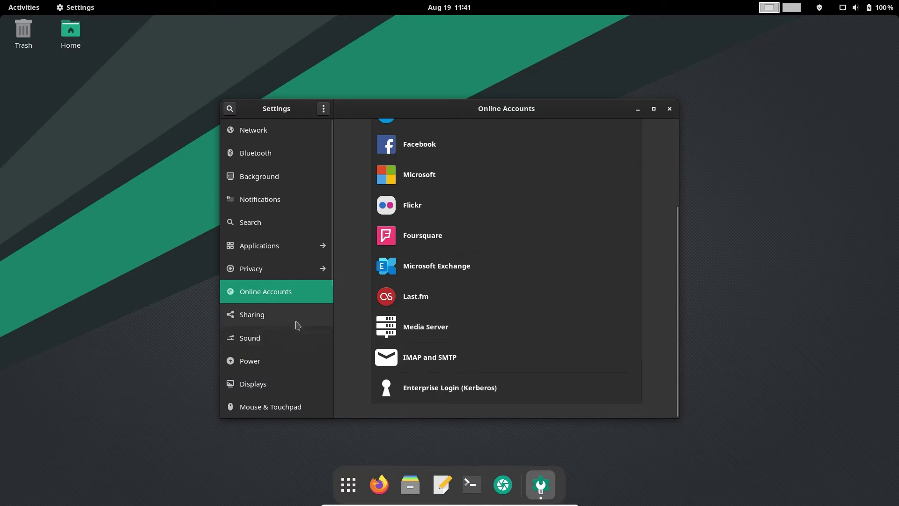
View the Sharing, Sound, Power and Displays settings in turn, including the sound input and alert options.
click(272, 315)
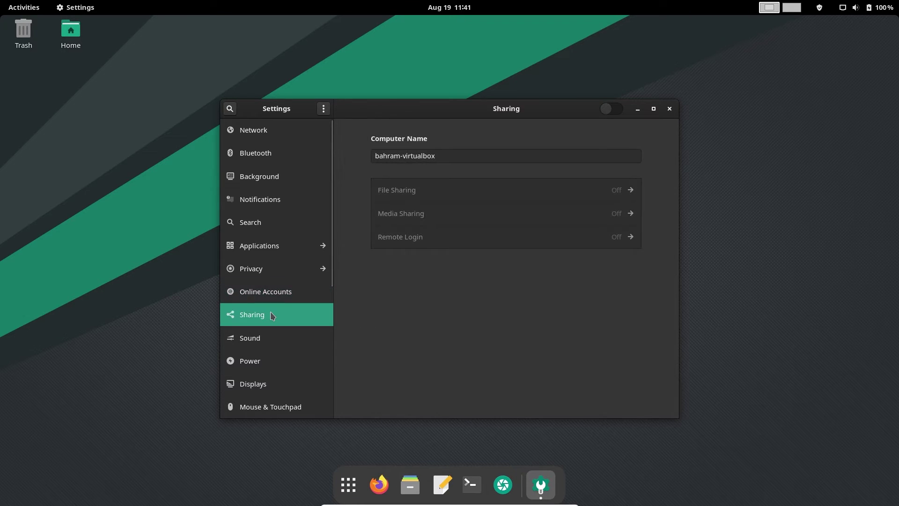
click(267, 339)
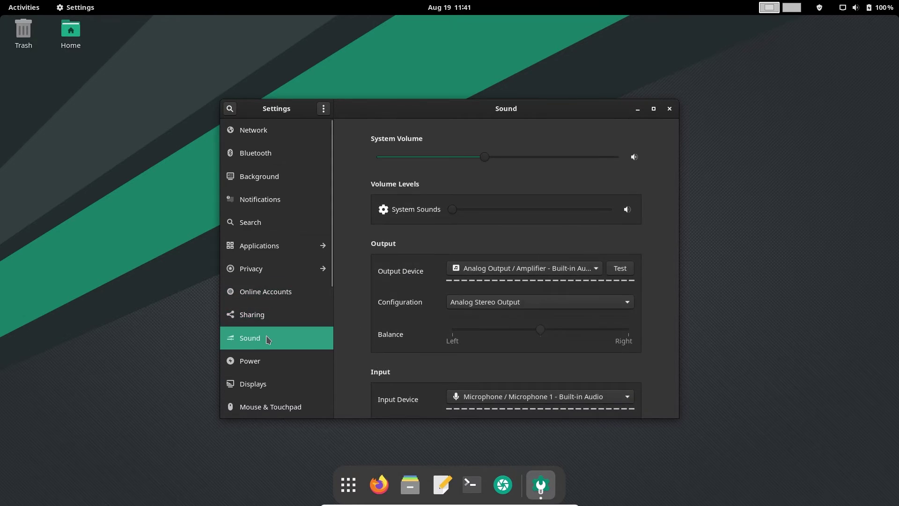
scroll(392, 317, down, 4)
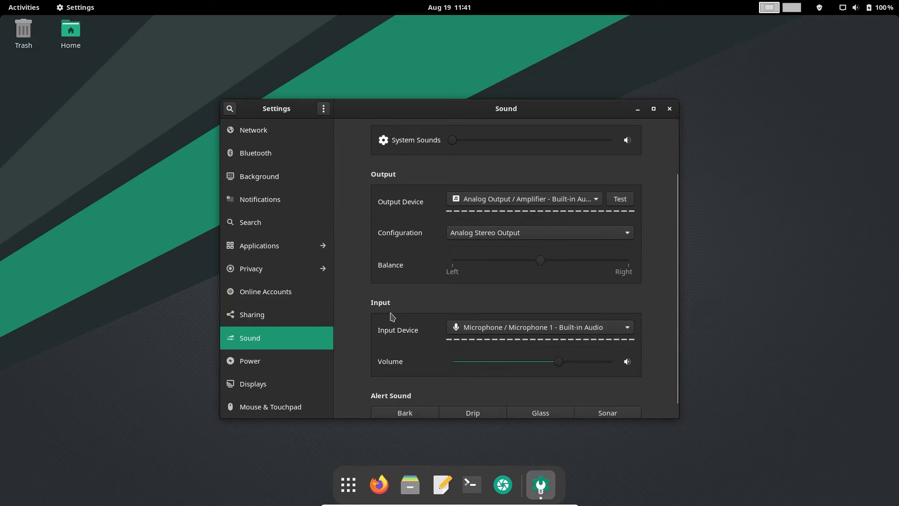
click(277, 365)
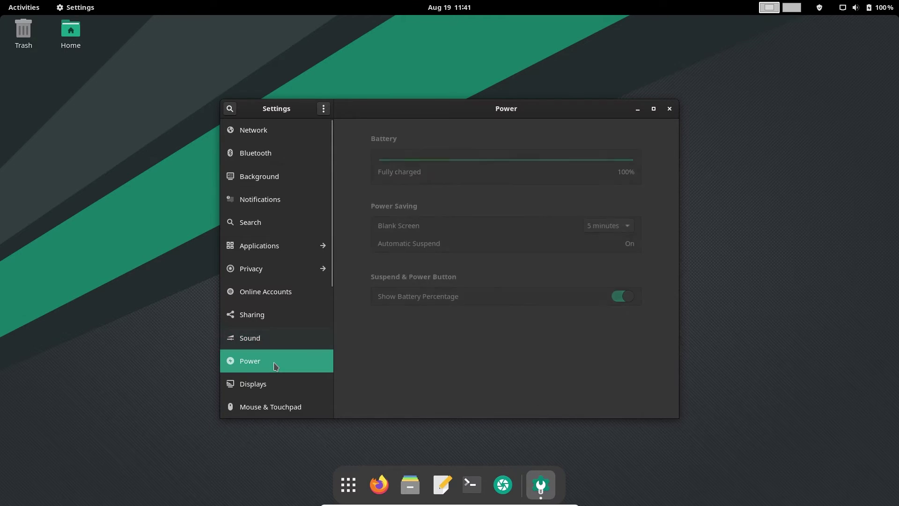
click(258, 385)
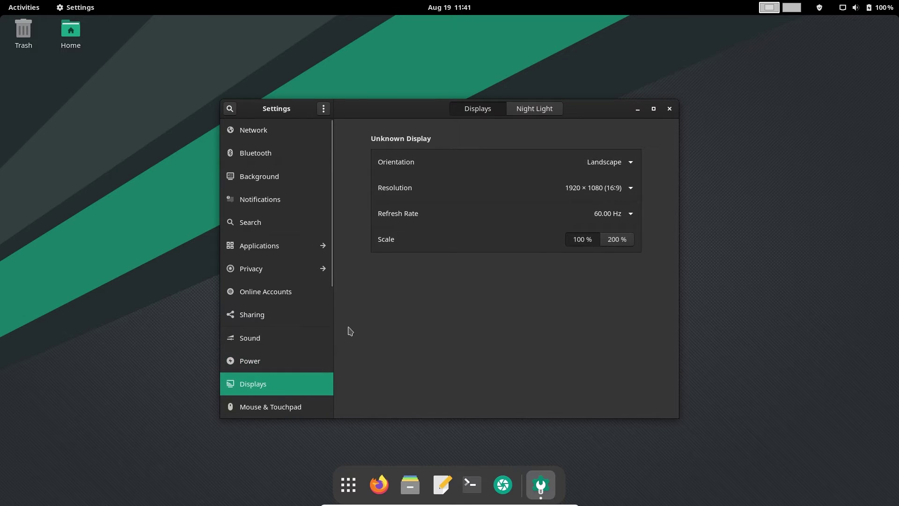
View the Mouse & Touchpad, Keyboard, Printers and Removable Media settings in turn.
scroll(263, 351, down, 5)
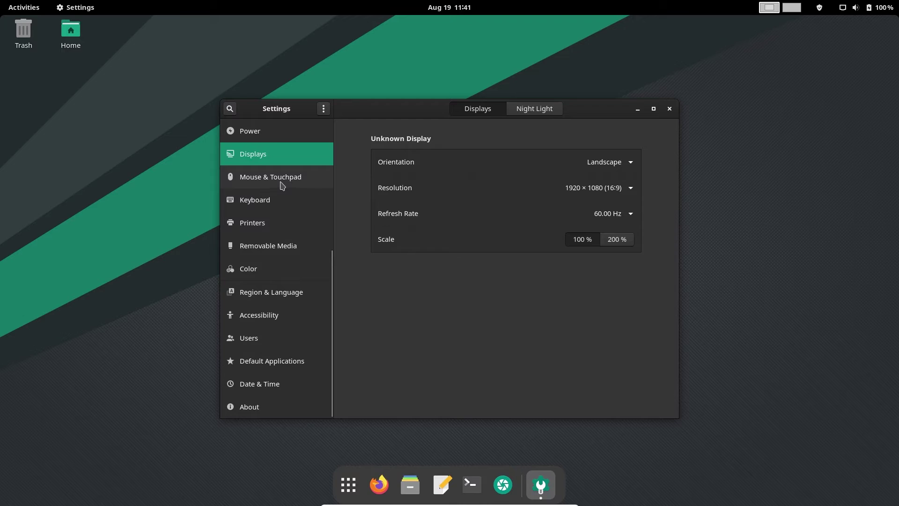
click(282, 186)
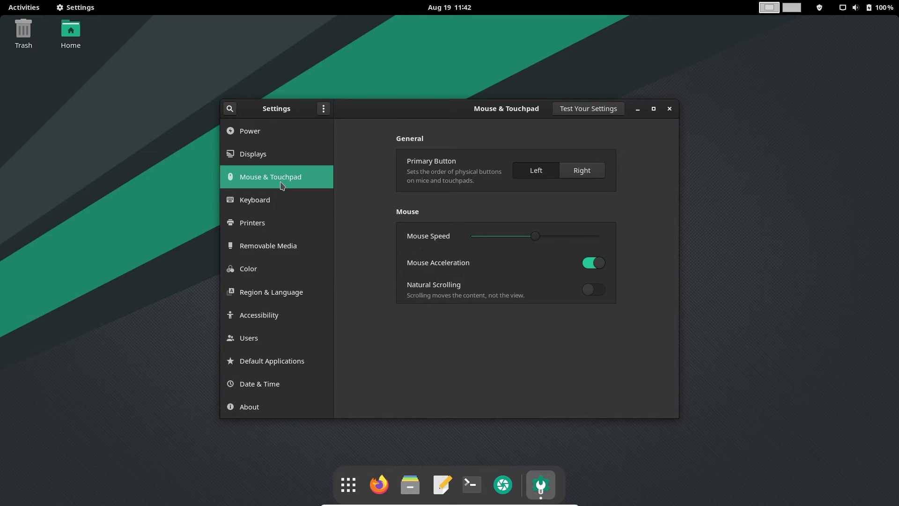
click(268, 206)
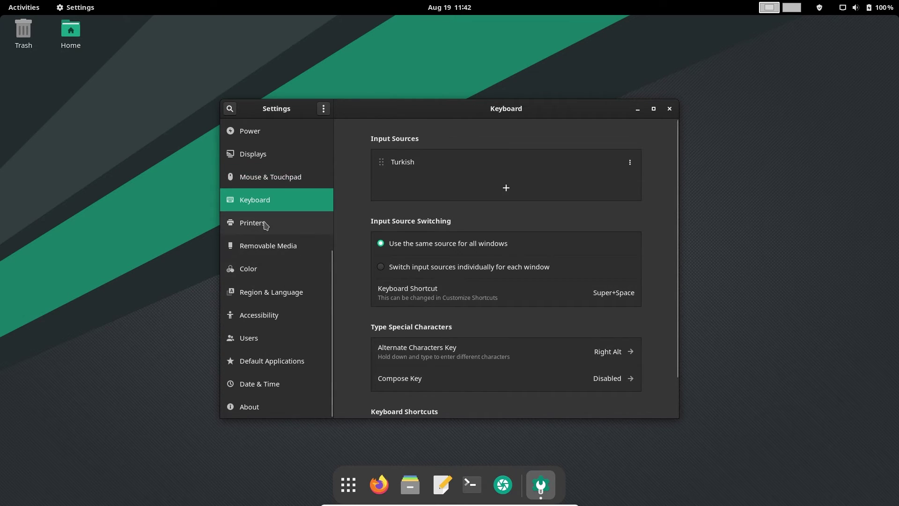
click(265, 226)
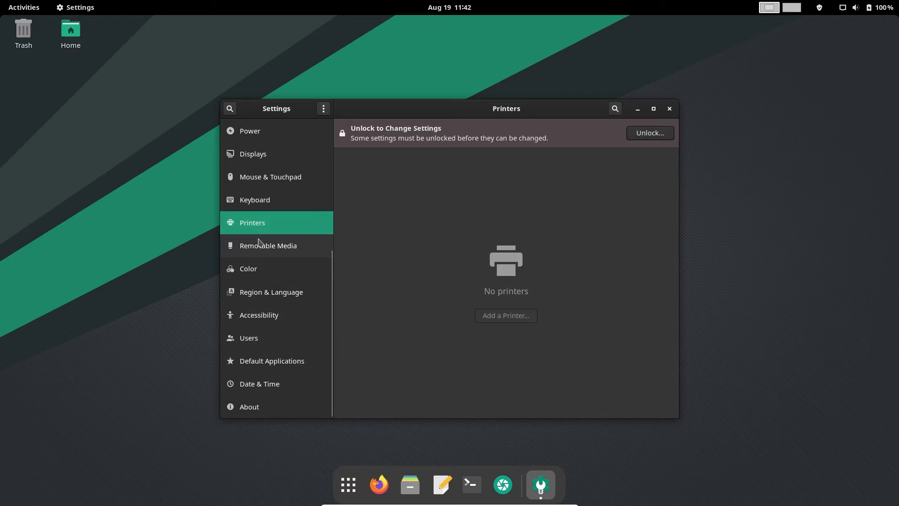
click(258, 248)
Review the color profiles that can be added for the Virtual1 Monitor in the Color settings, and cancel without adding one.
click(250, 270)
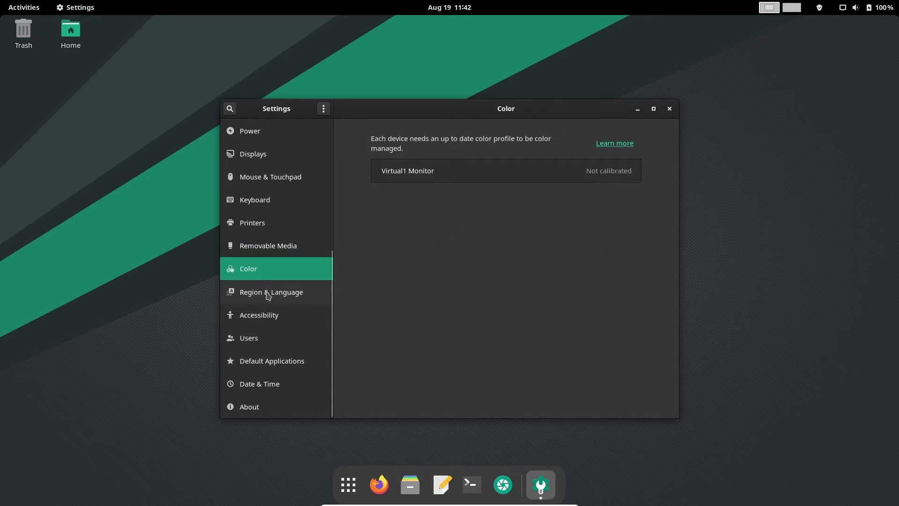
click(420, 171)
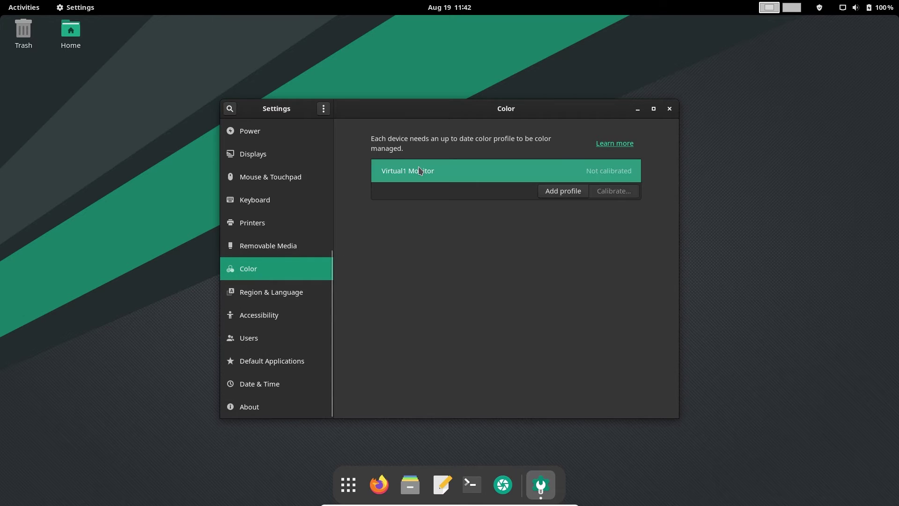
click(562, 190)
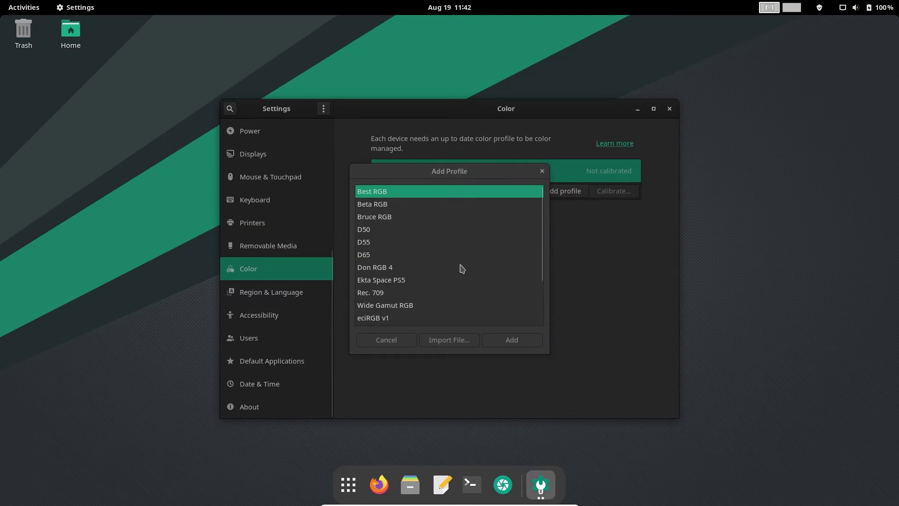
scroll(468, 243, down, 3)
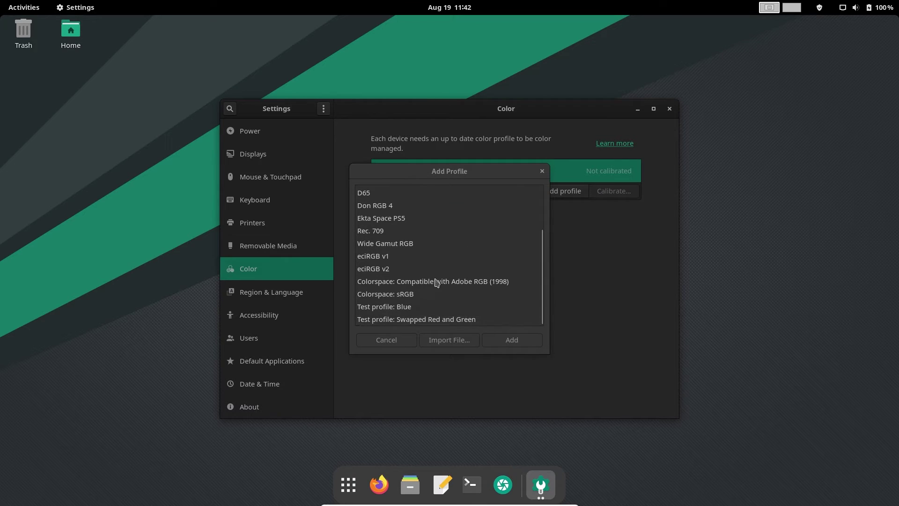
click(386, 341)
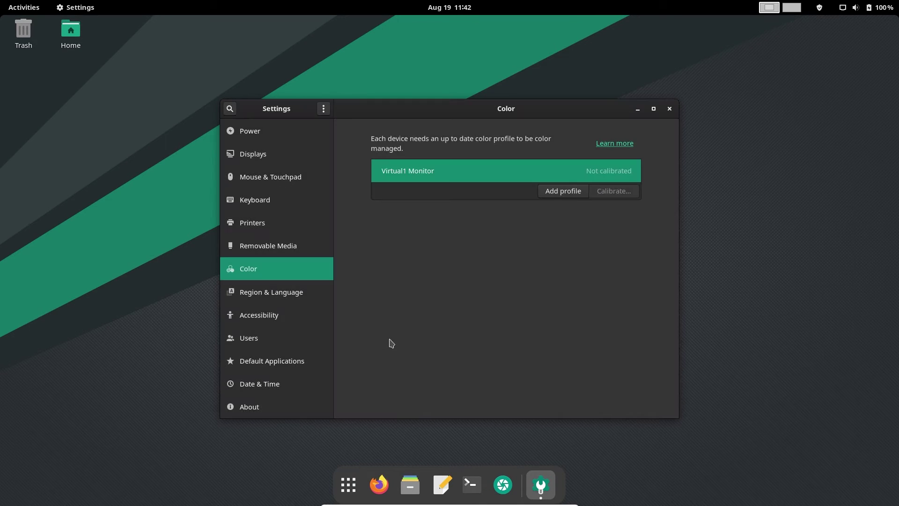
View the Accessibility options down to Pointing & Clicking, and the Users, Default Applications and Date & Time settings.
click(274, 318)
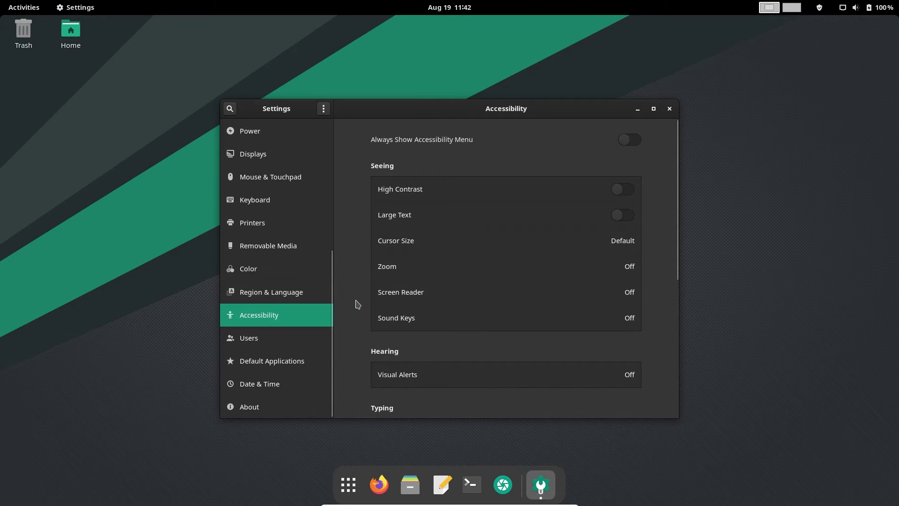
scroll(357, 304, down, 10)
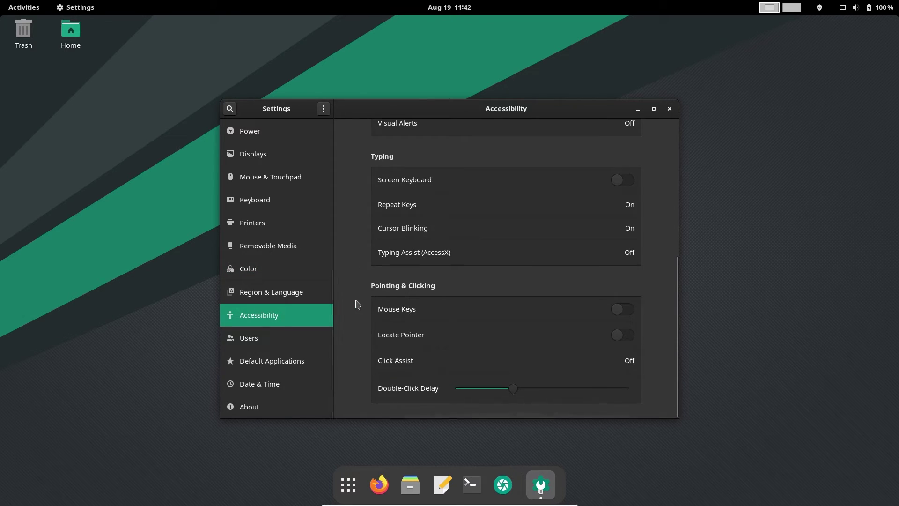
click(265, 338)
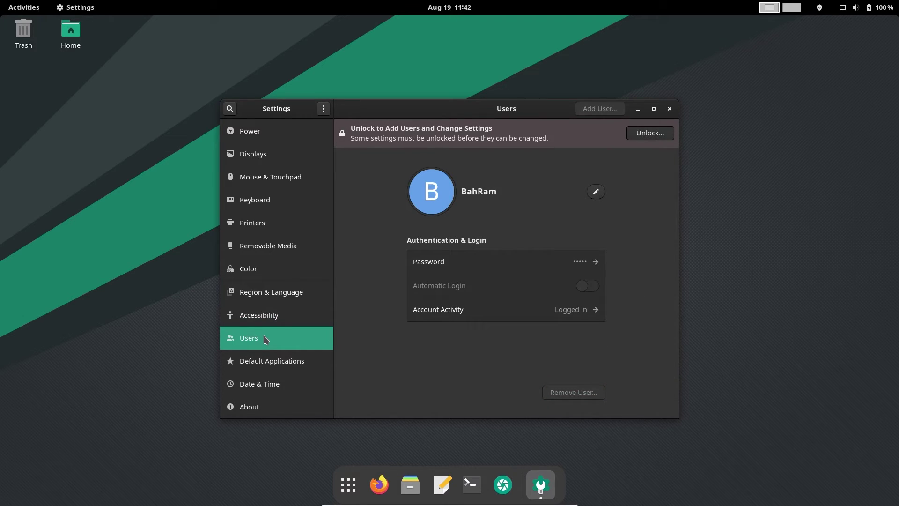
click(265, 363)
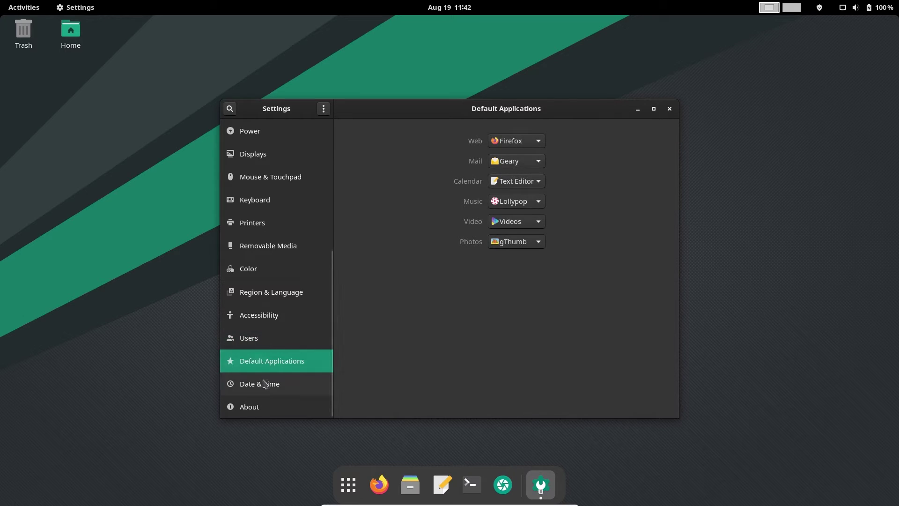
click(264, 384)
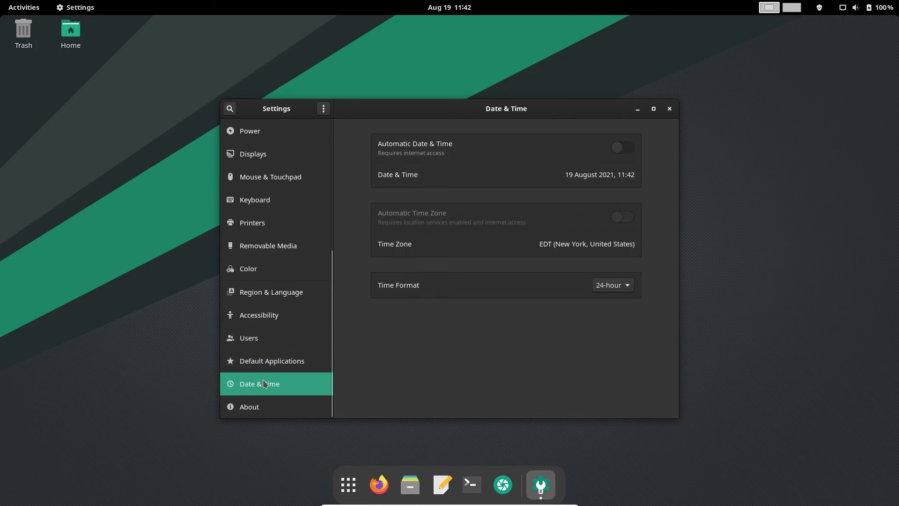
Review the hardware and operating system details on the About page and close Settings.
click(259, 410)
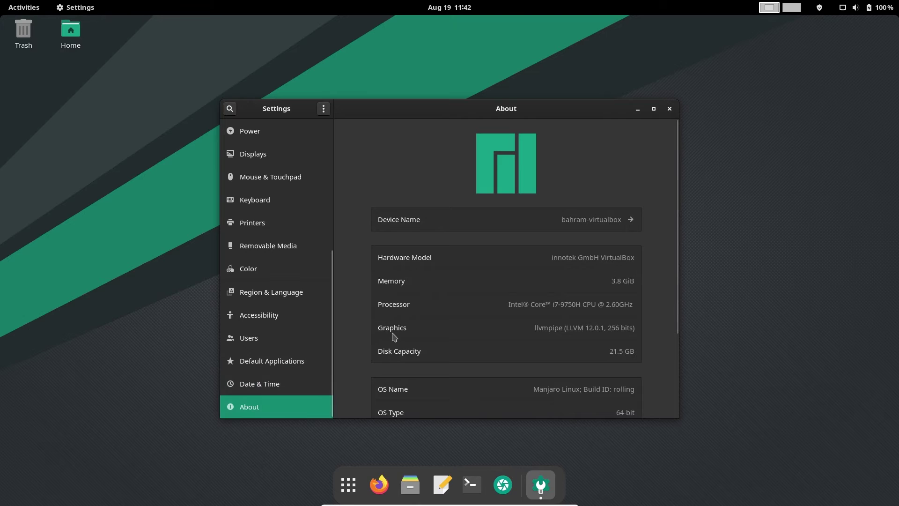
scroll(394, 337, down, 5)
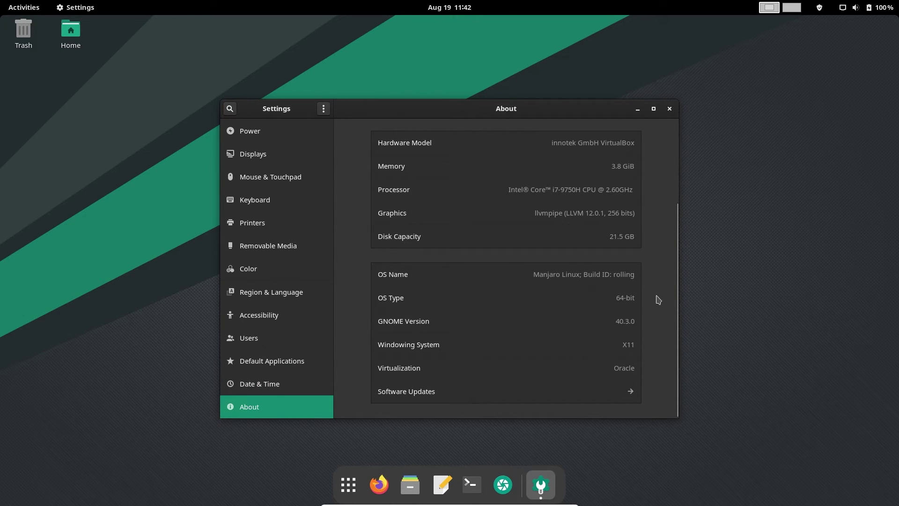
drag(676, 297, 674, 201)
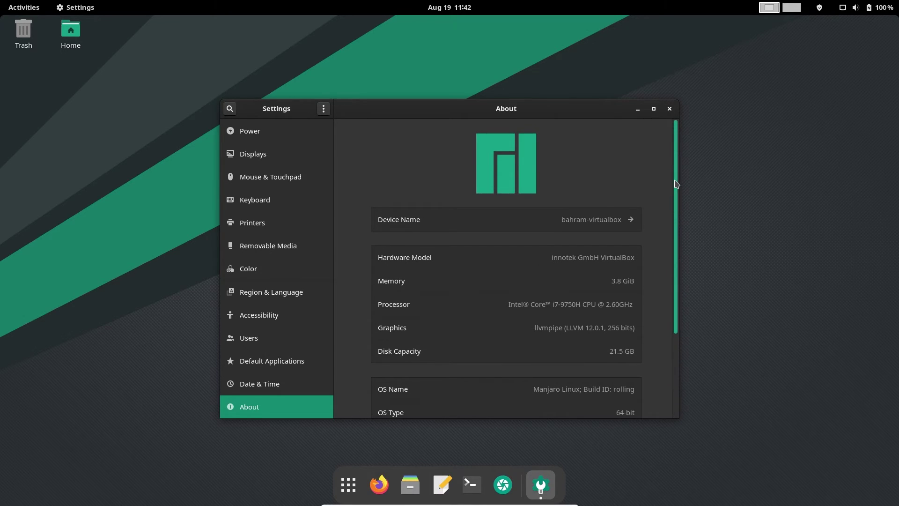
click(668, 109)
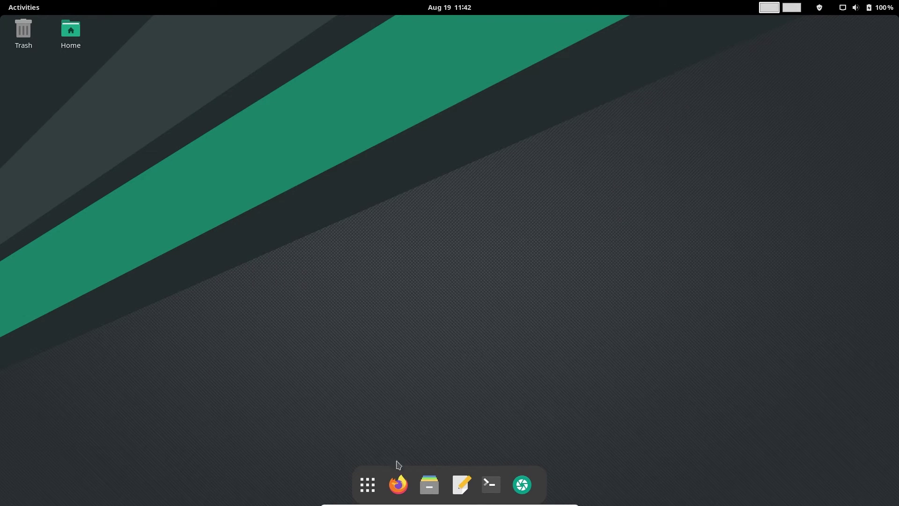
Launch Manjaro Hello from the System Tools folder in the application overview, view its welcome window and close it.
click(371, 491)
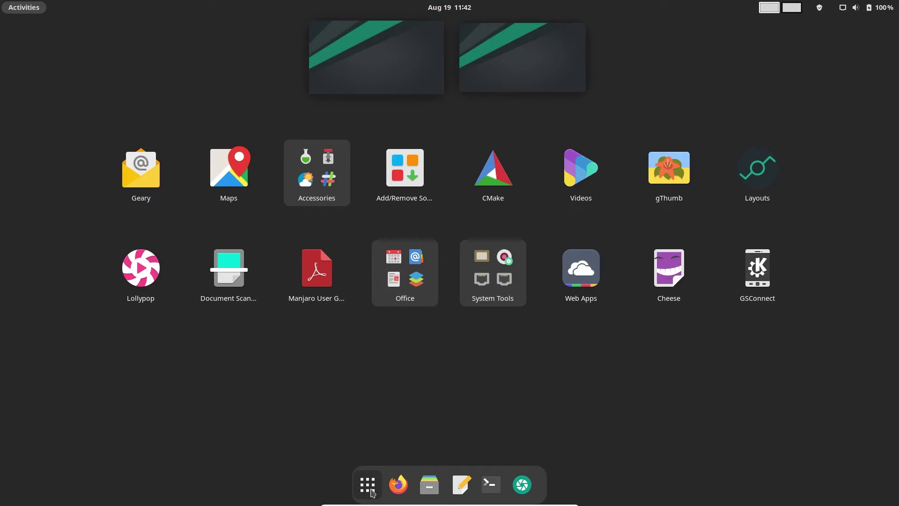
click(492, 271)
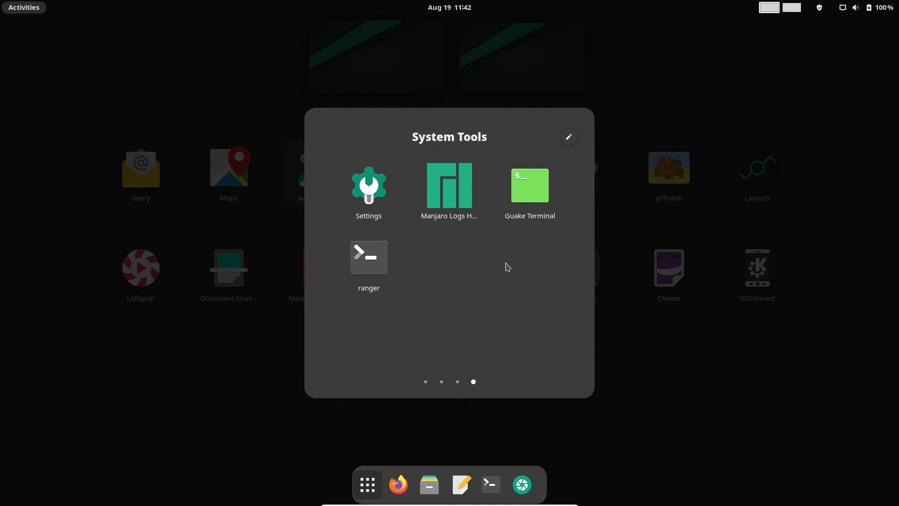
scroll(507, 267, up, 1)
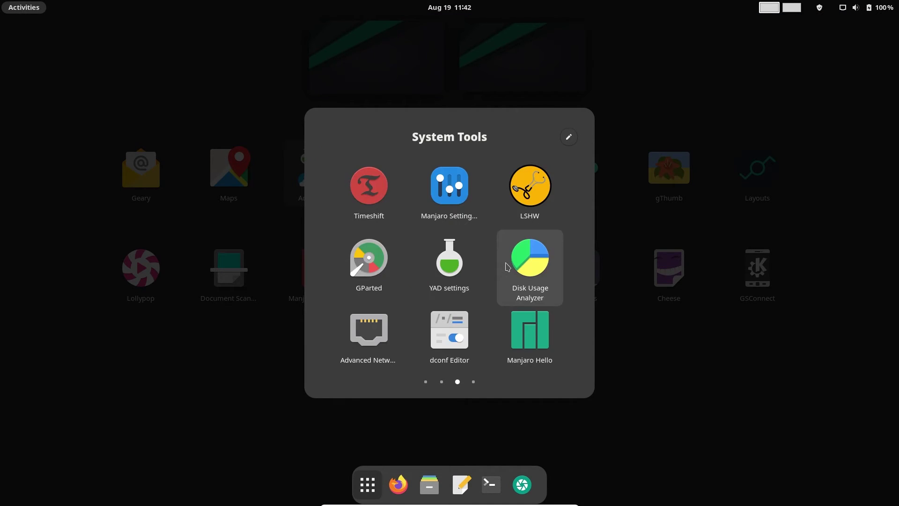
click(523, 337)
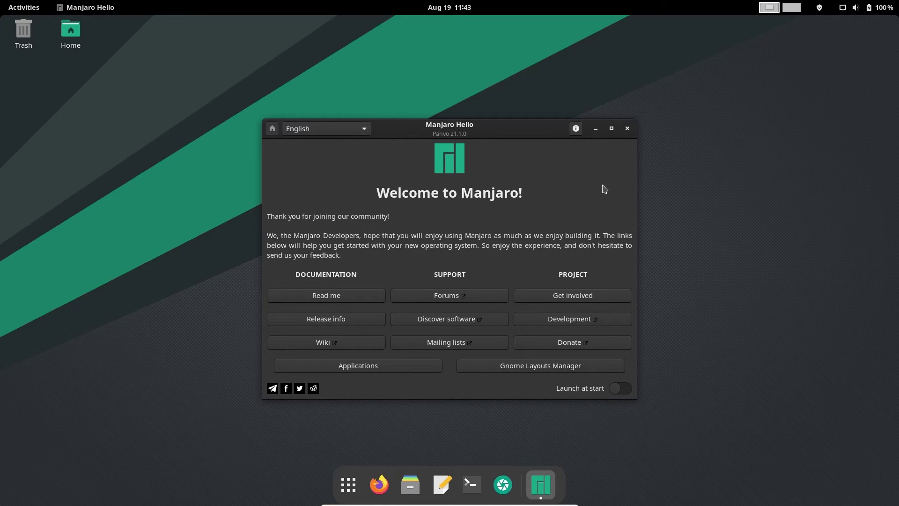
click(627, 129)
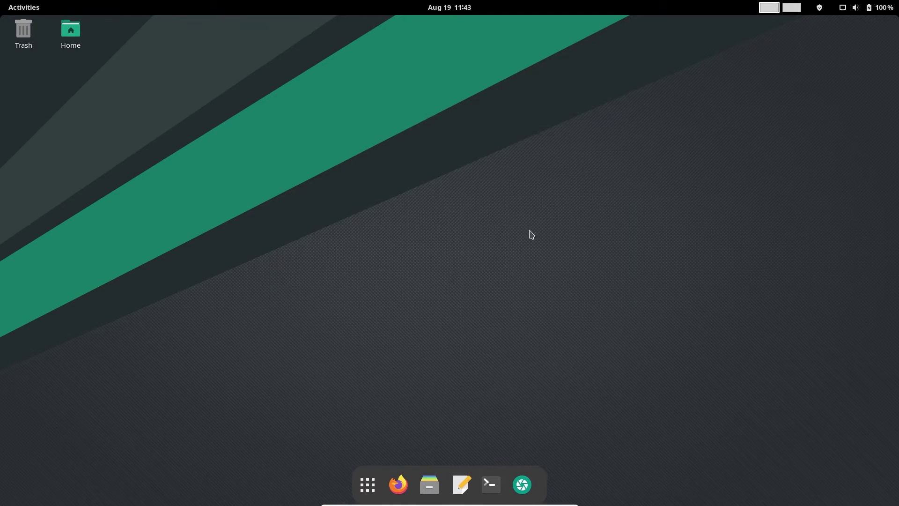
Browse all pages of the System Tools folder in the application overview, and close the folder.
click(371, 486)
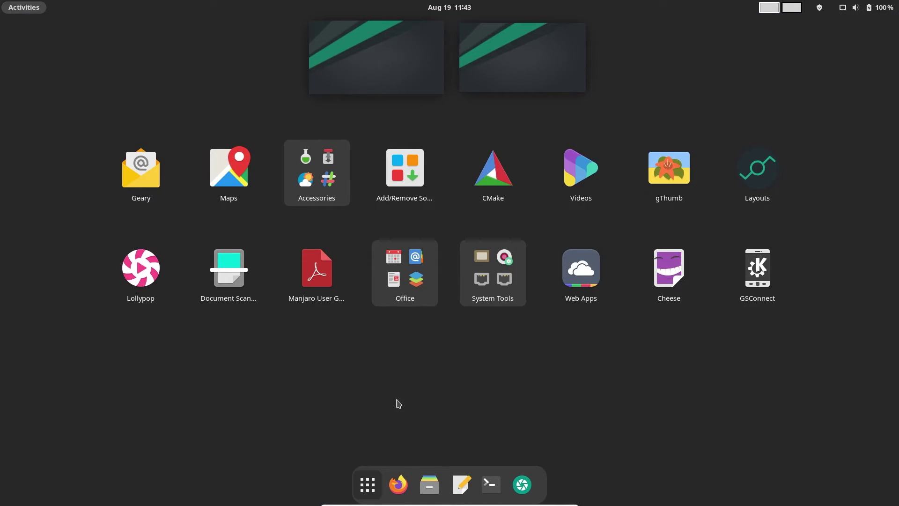
click(478, 265)
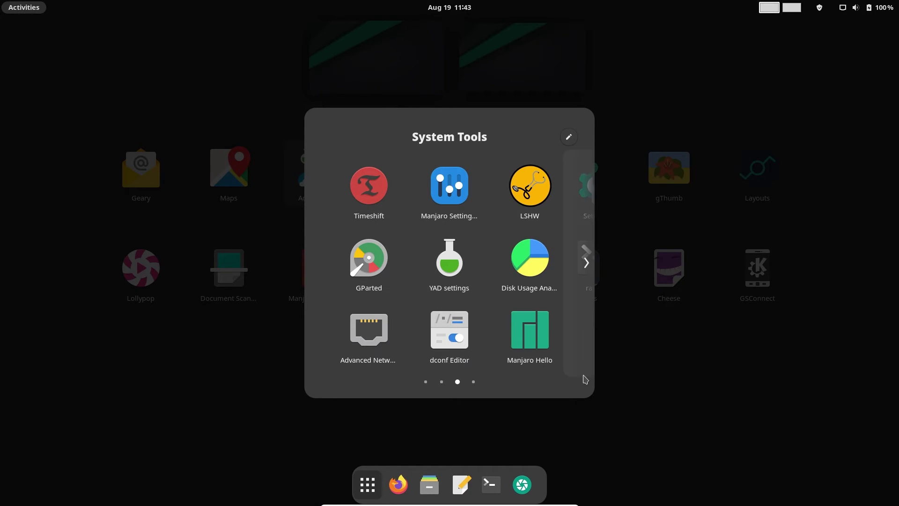
click(568, 354)
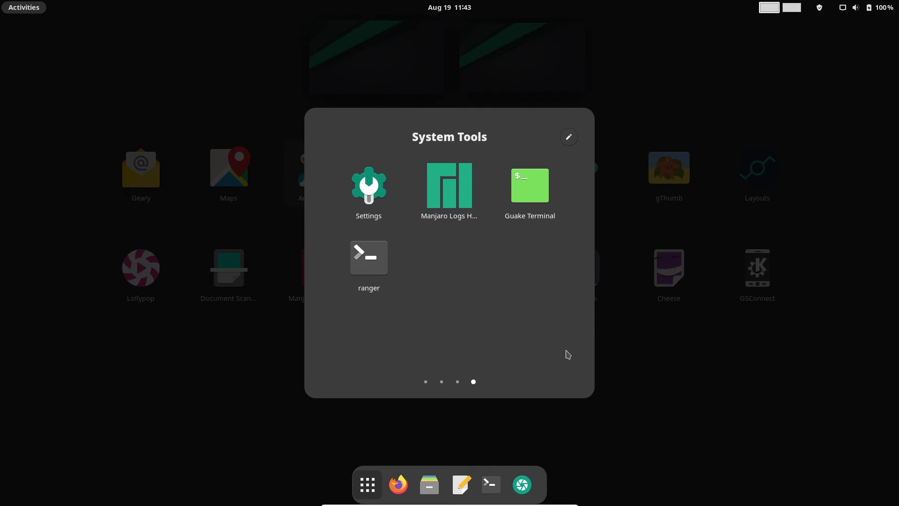
scroll(568, 355, up, 1)
scroll(568, 354, up, 1)
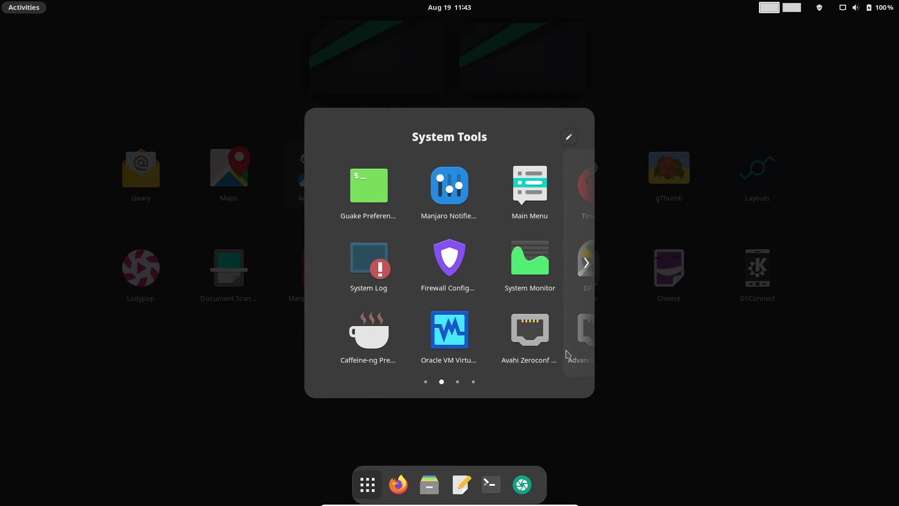
scroll(567, 354, up, 1)
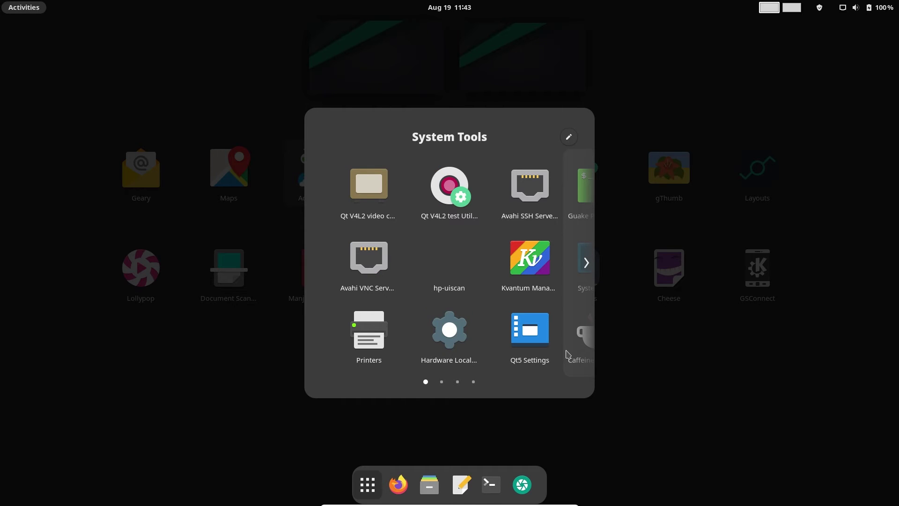
click(657, 377)
Launch Calendar from the Office folder, view its About information, and close the application.
click(416, 283)
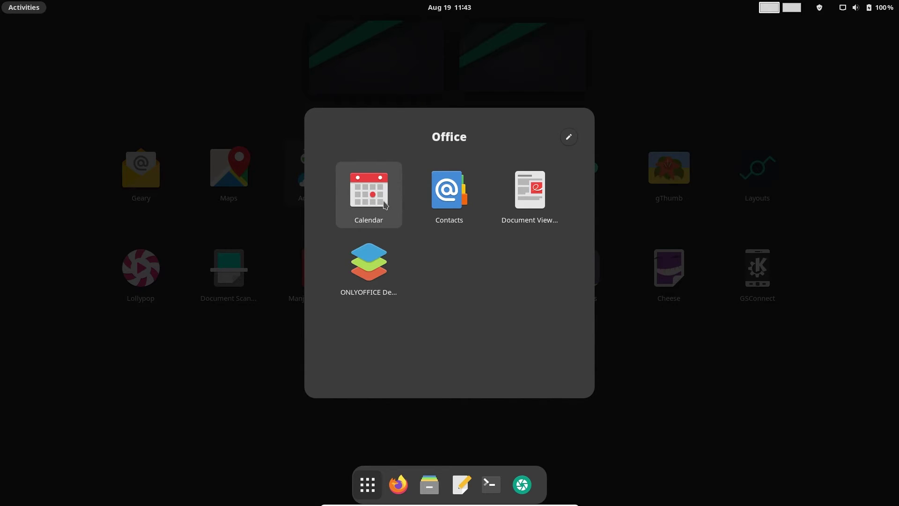
click(368, 194)
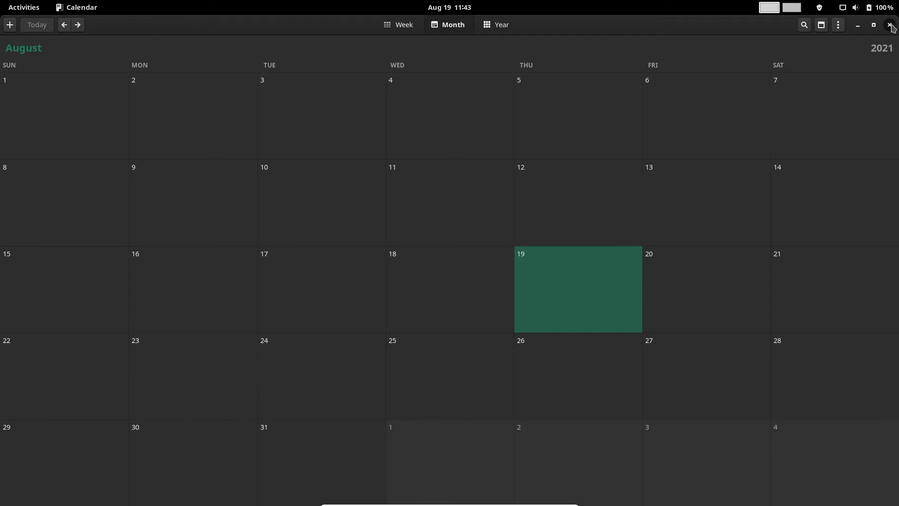
click(838, 24)
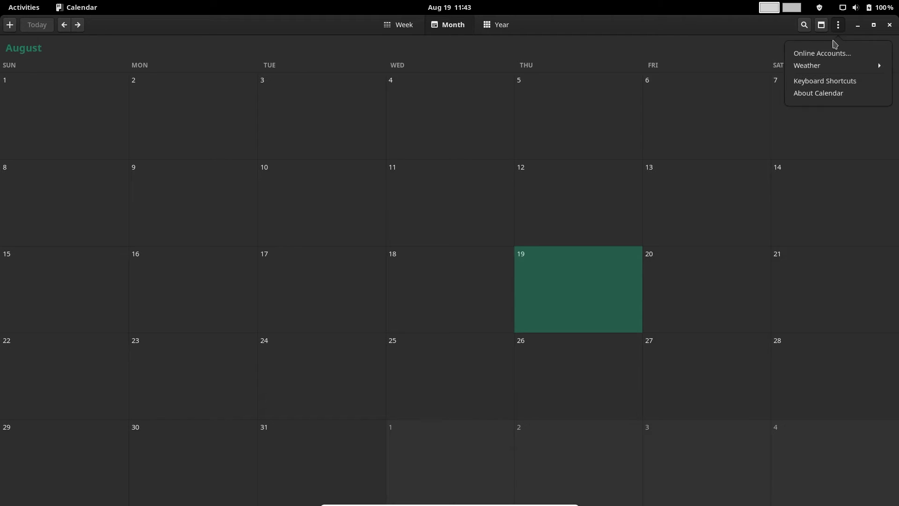
click(814, 93)
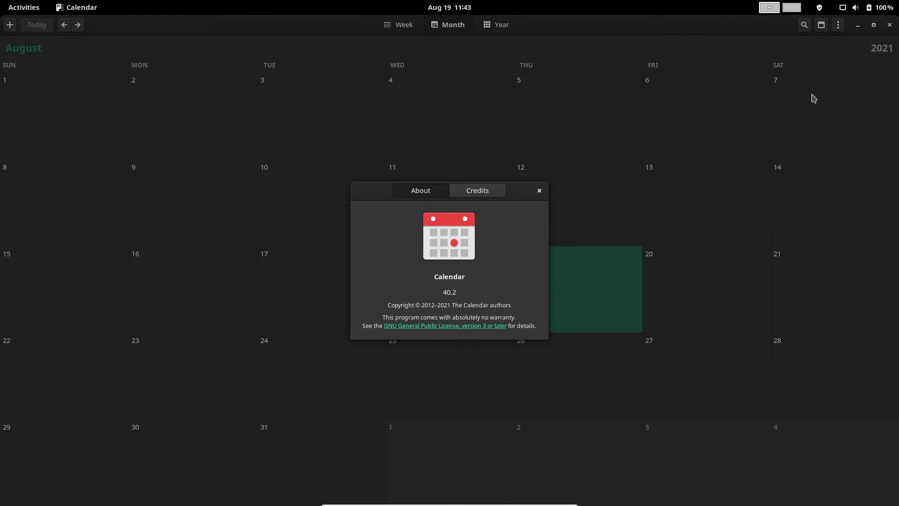
click(538, 191)
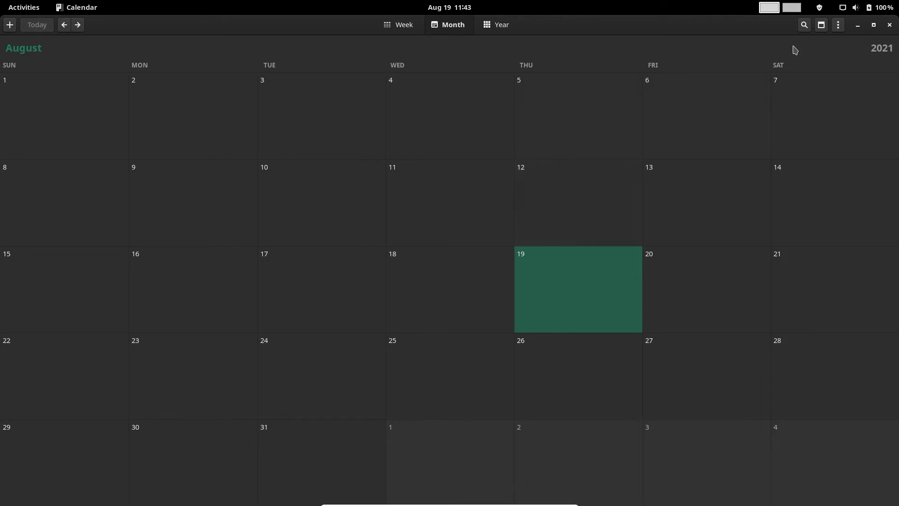
click(889, 24)
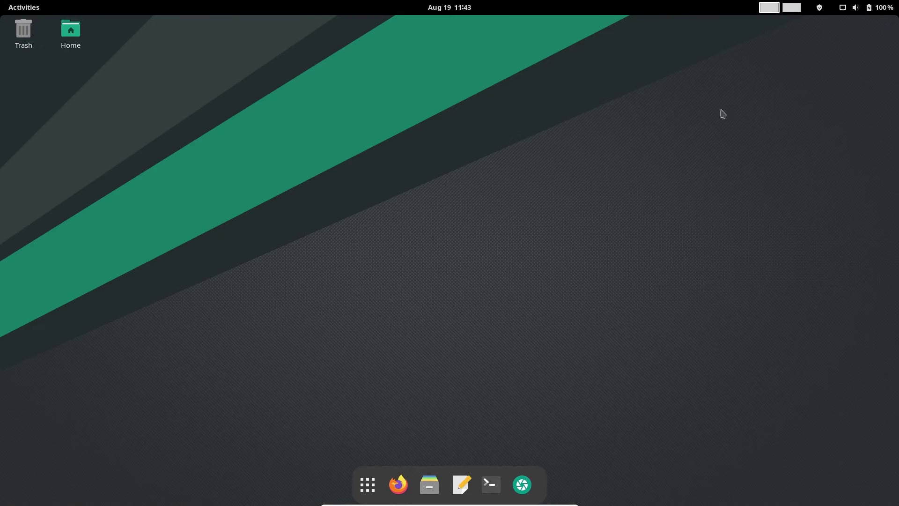
Launch Layouts from the application overview, apply the Manjaro Legacy layout, and view its application grid.
click(367, 485)
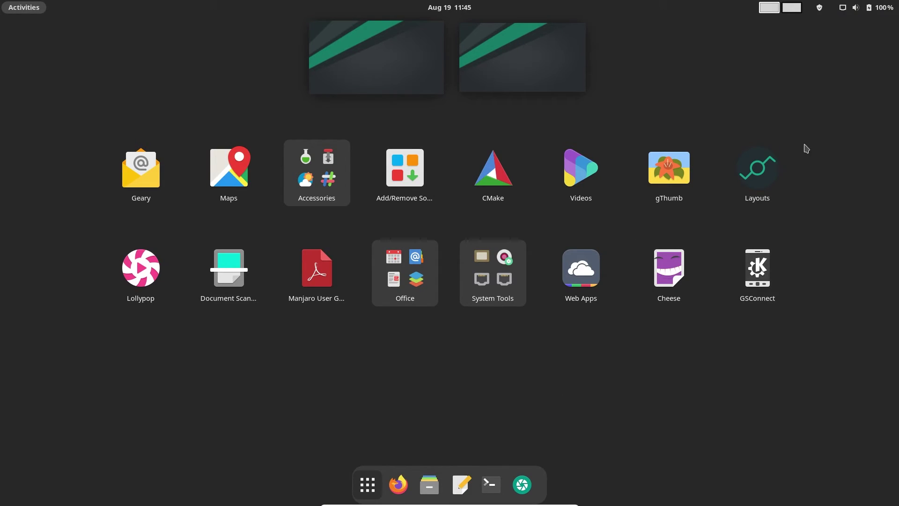
click(778, 163)
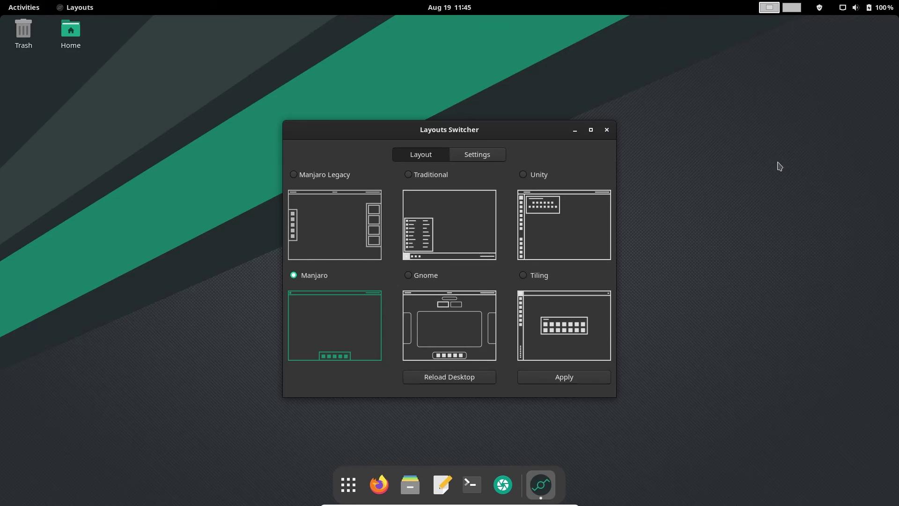
click(316, 176)
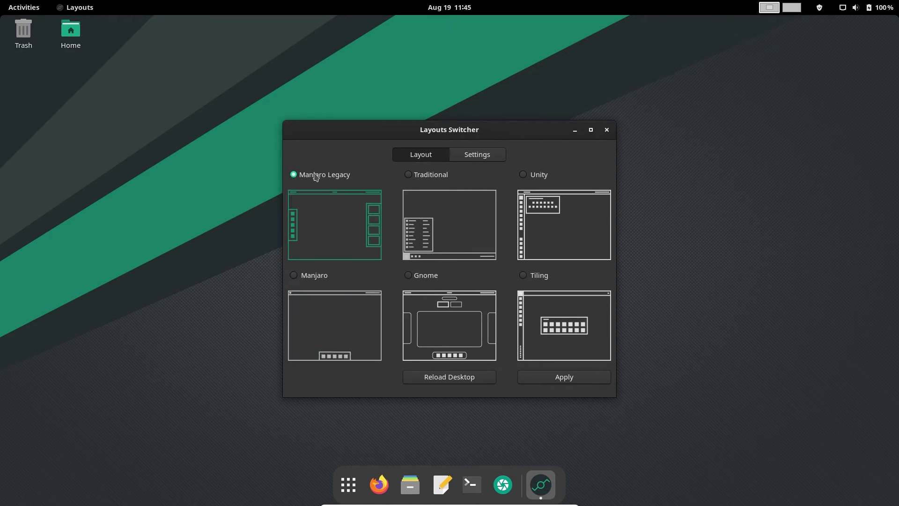
click(563, 377)
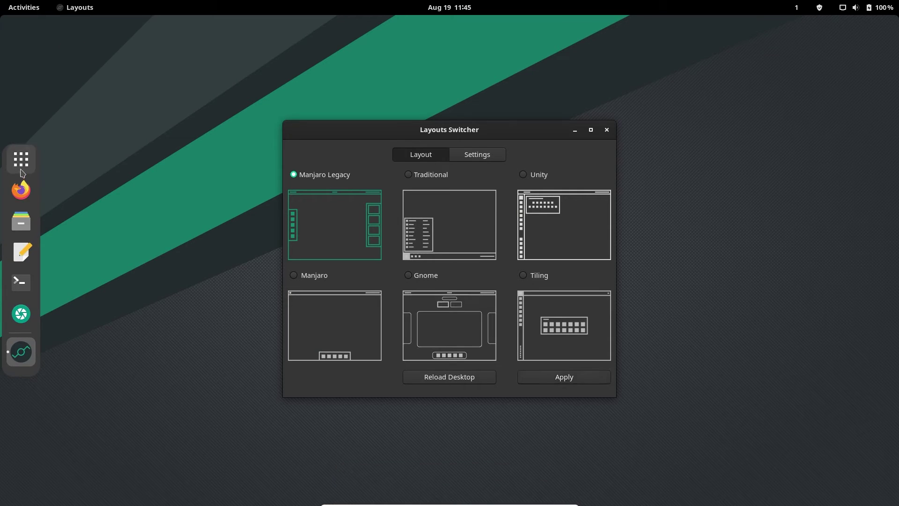
click(21, 172)
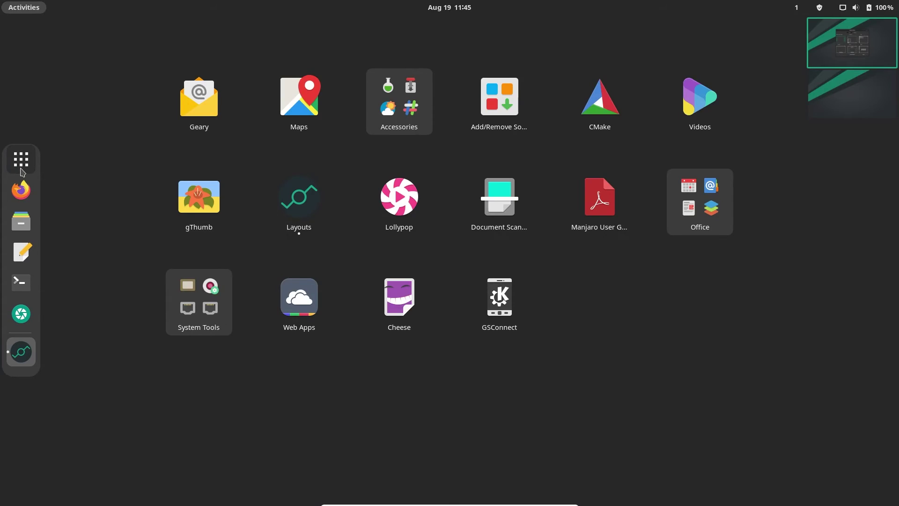
click(20, 172)
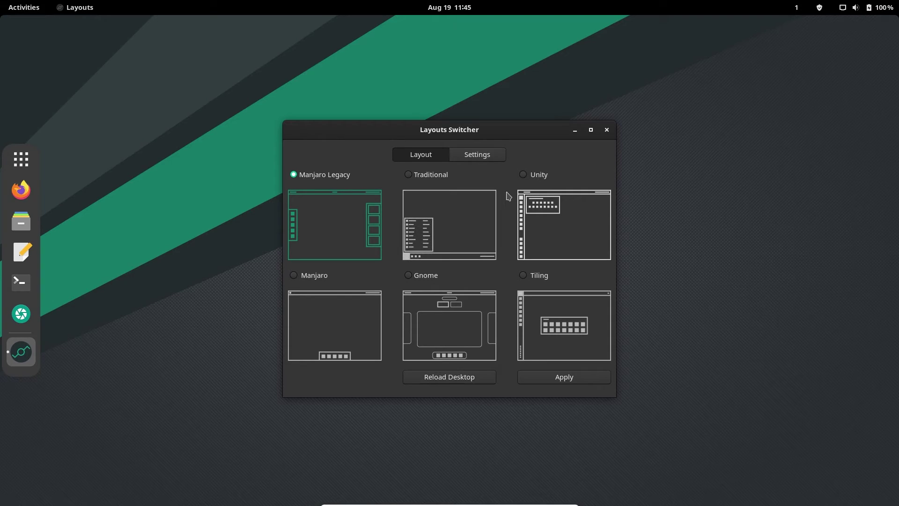
Apply the Traditional layout and open its application menu.
click(450, 224)
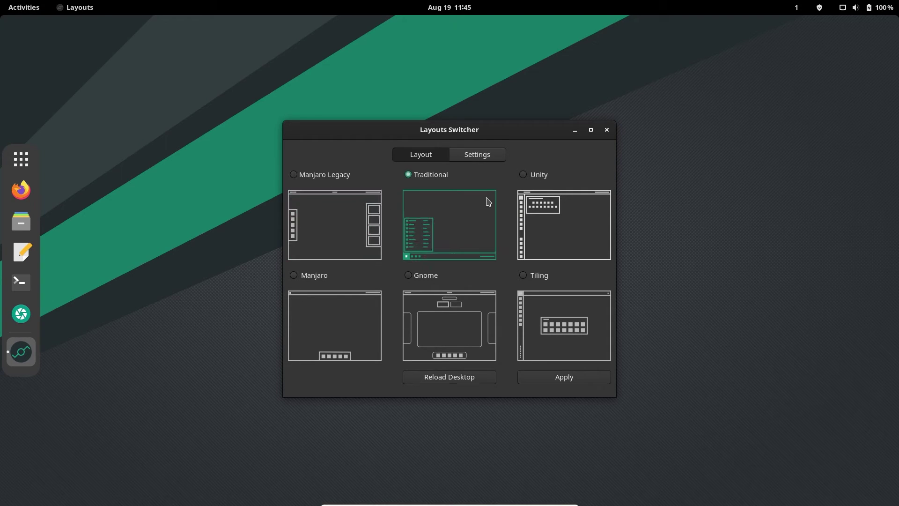
click(561, 376)
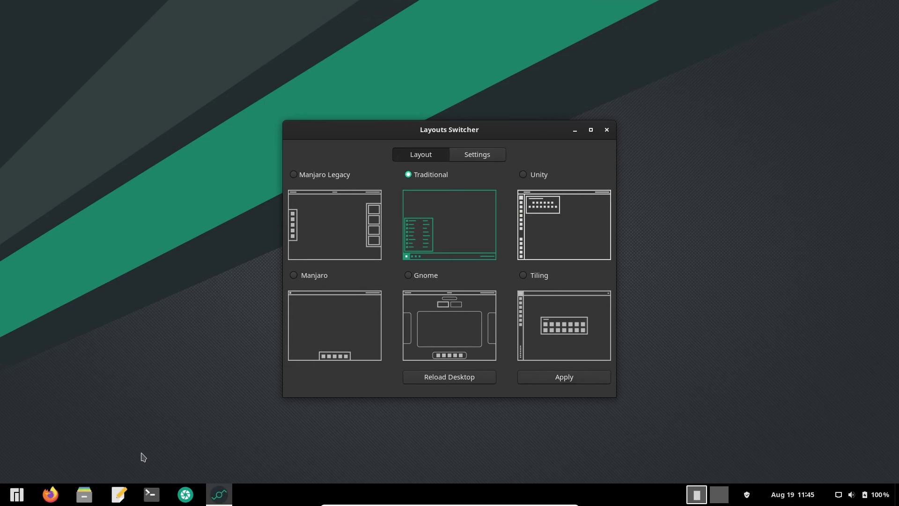
click(17, 496)
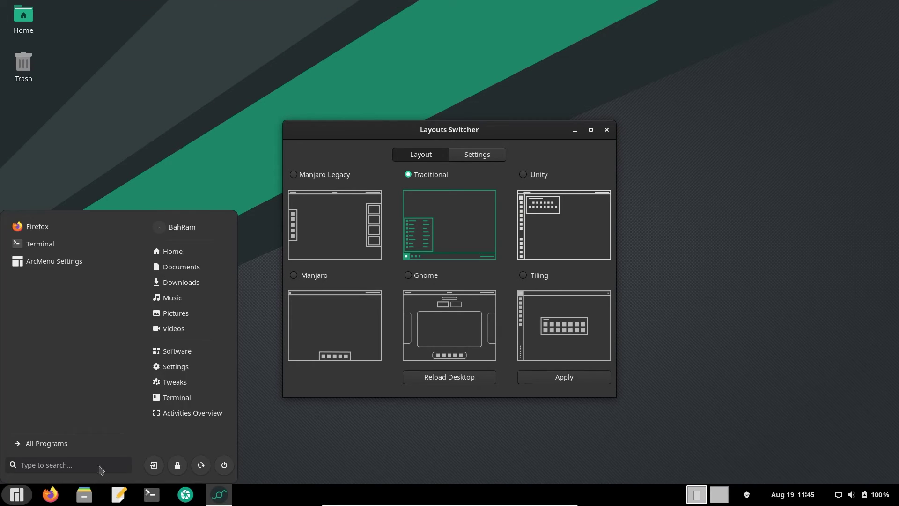
Apply the Unity layout and view its application menu with the pinned apps and shortcuts.
click(582, 205)
click(582, 204)
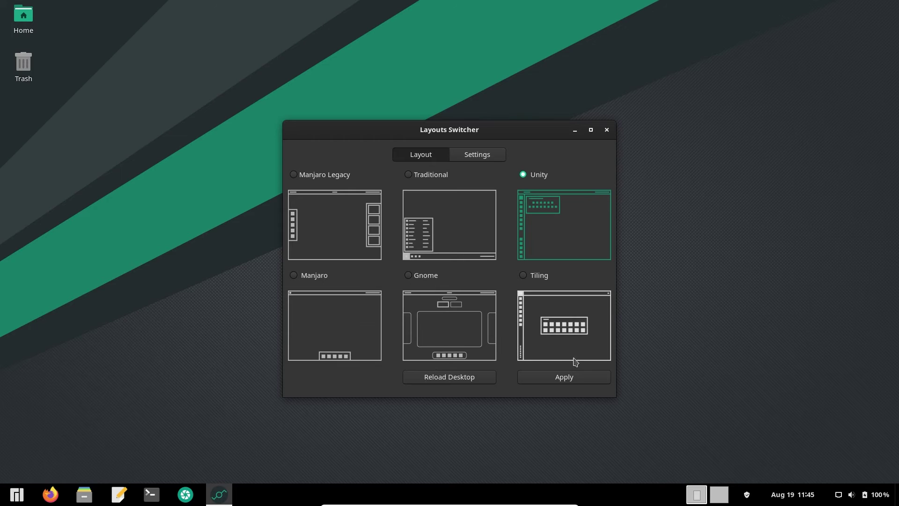
click(578, 379)
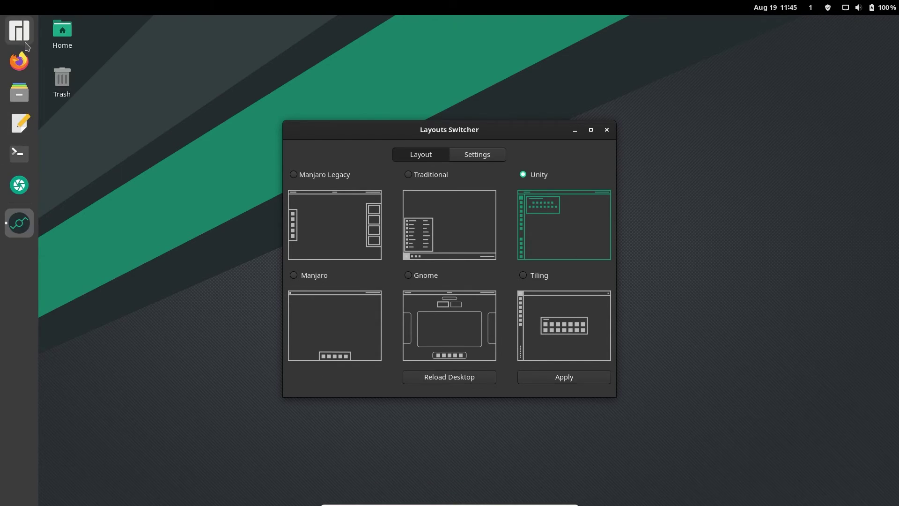
click(26, 42)
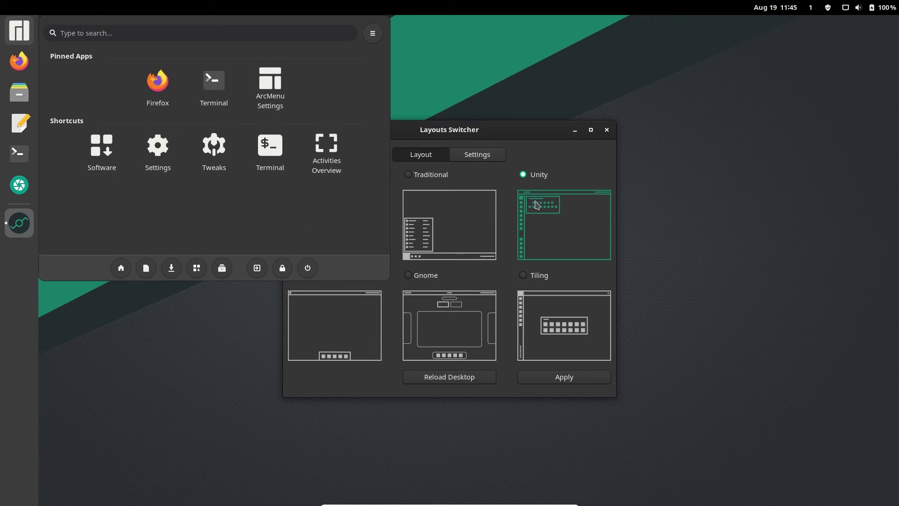
Apply the Gnome layout, view its Activities overview, and return to the Layouts Switcher window.
click(334, 356)
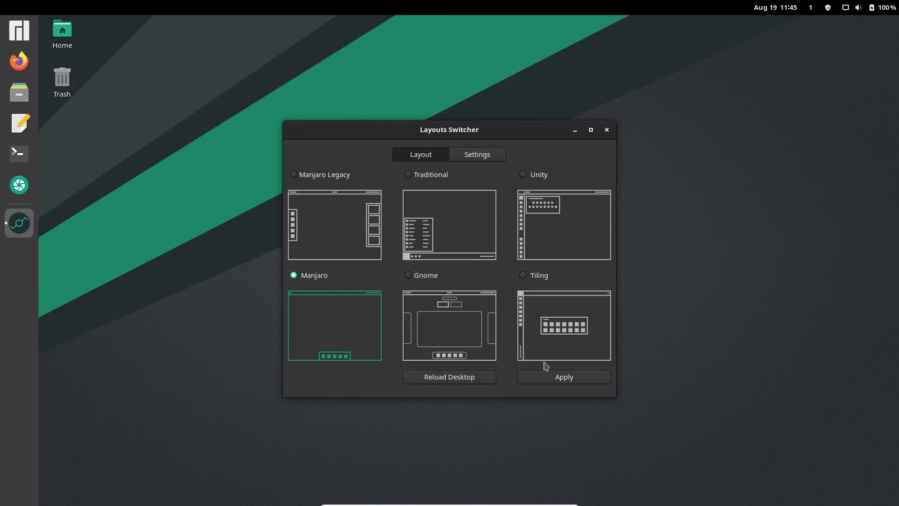
click(480, 333)
click(571, 373)
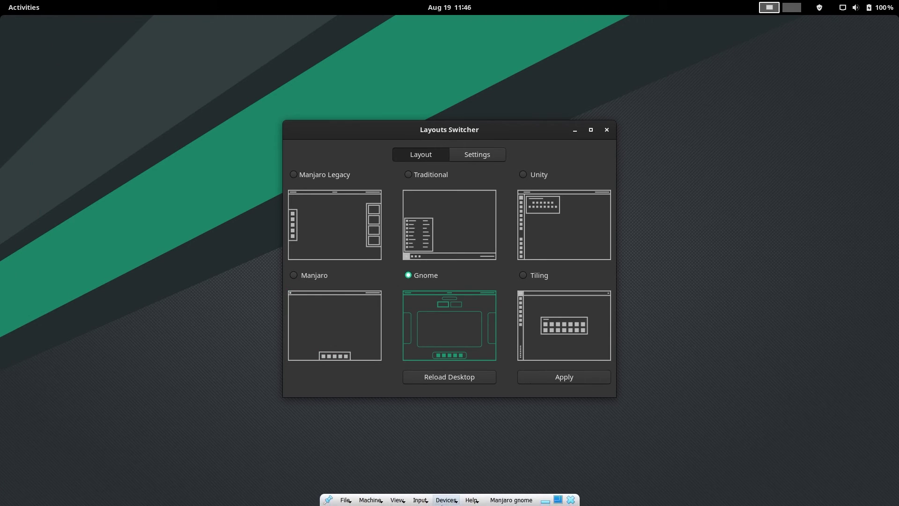
key(super)
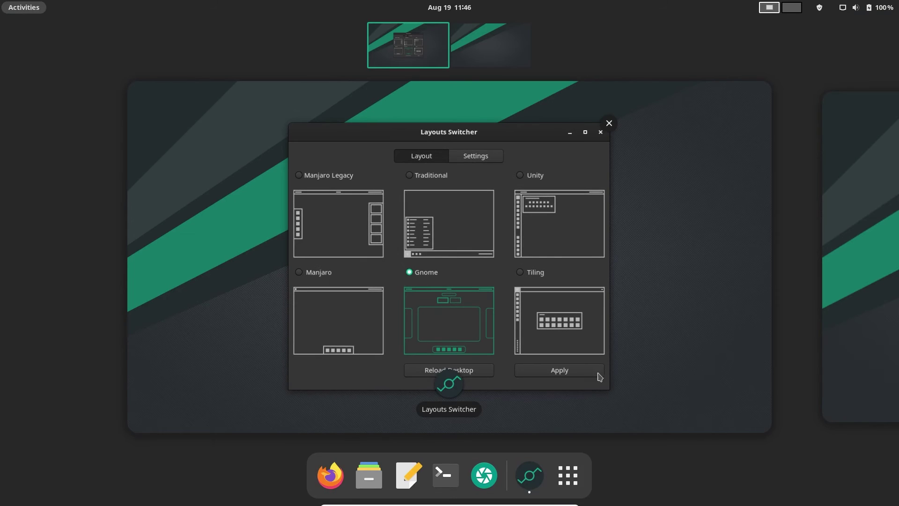
click(626, 373)
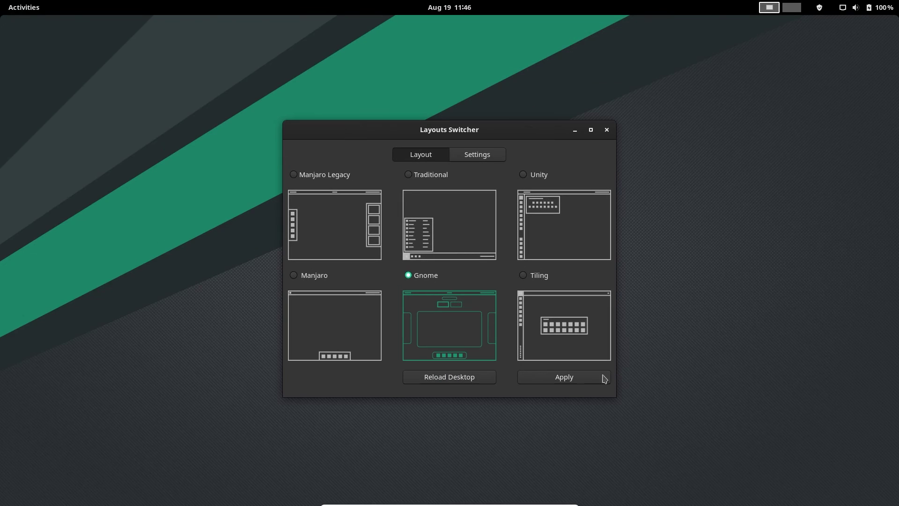
Apply the Tiling layout to preview it, and switch the desktop back to the Traditional layout.
click(558, 331)
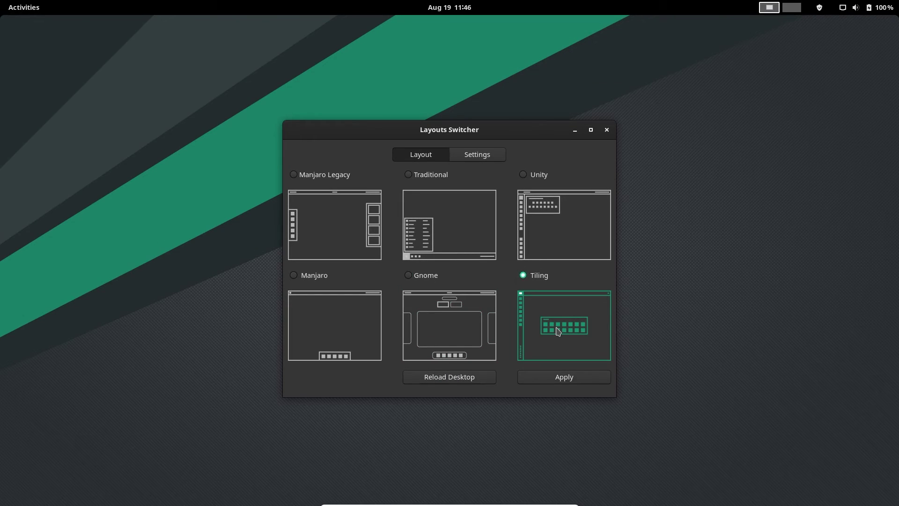
click(573, 378)
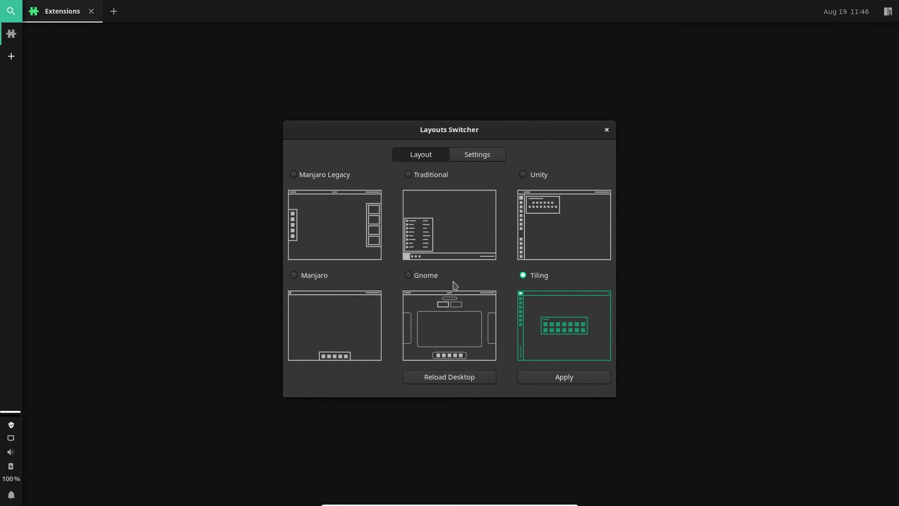
click(435, 226)
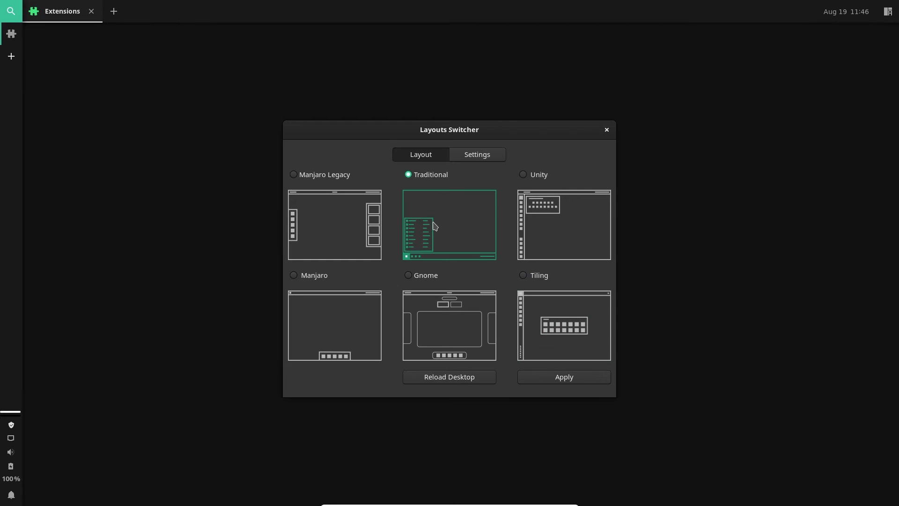
click(557, 377)
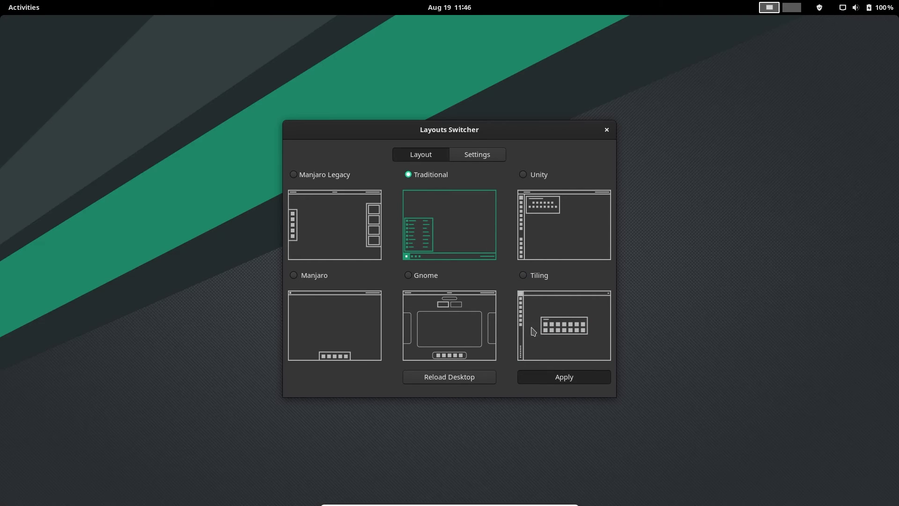
Try to open Dynamic wallpaper from the Layouts Switcher settings, and search the application menu for "dynamic".
click(483, 156)
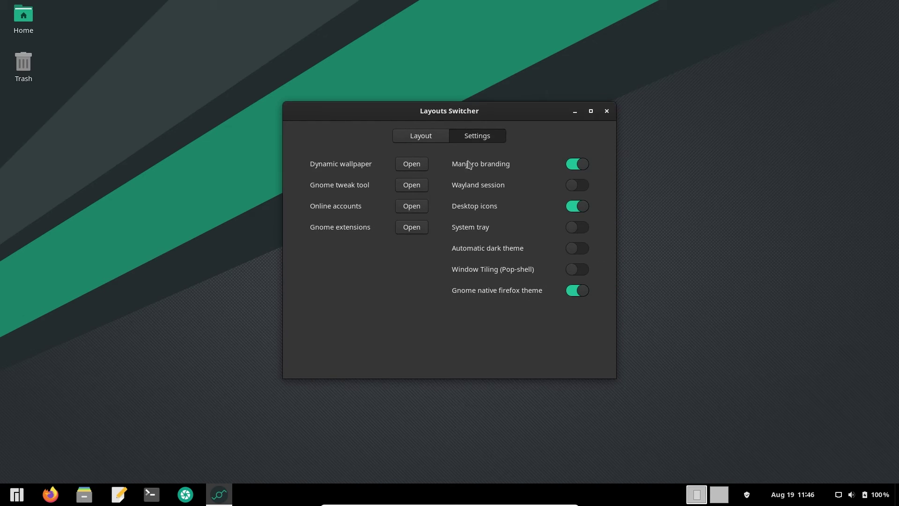
click(423, 168)
click(18, 494)
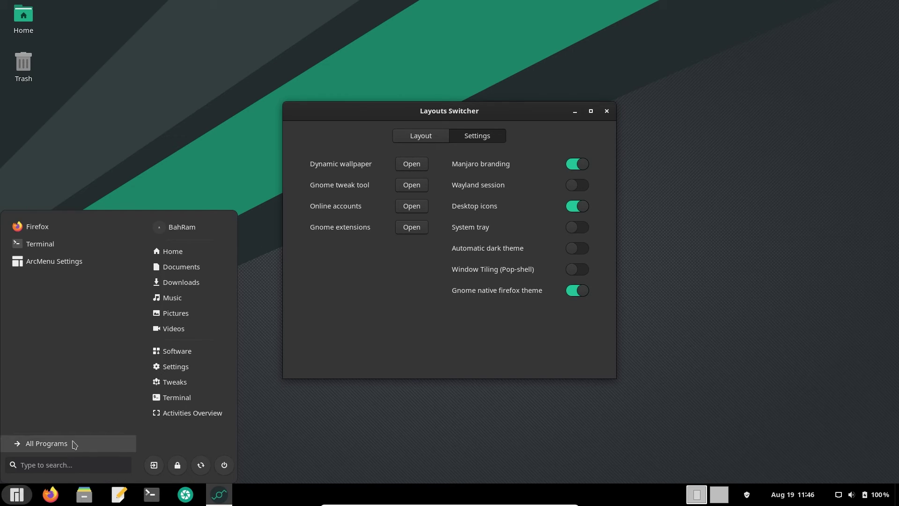
text(dyna)
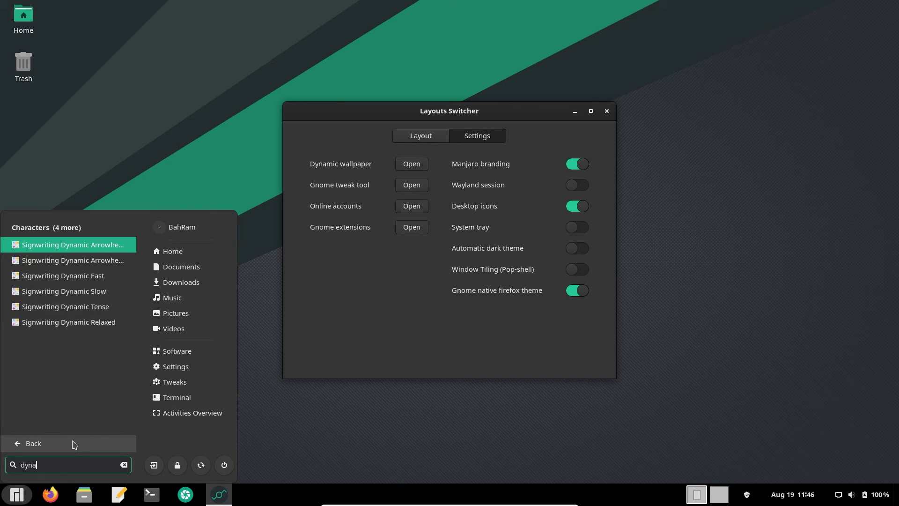
text(mic)
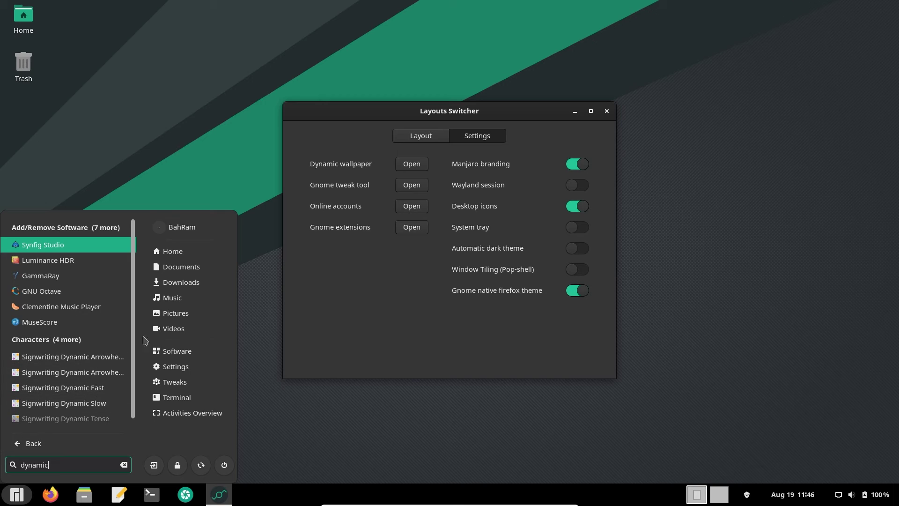
Open the Gnome tweak tool from the Layouts Switcher settings for a look, and close both windows.
click(400, 269)
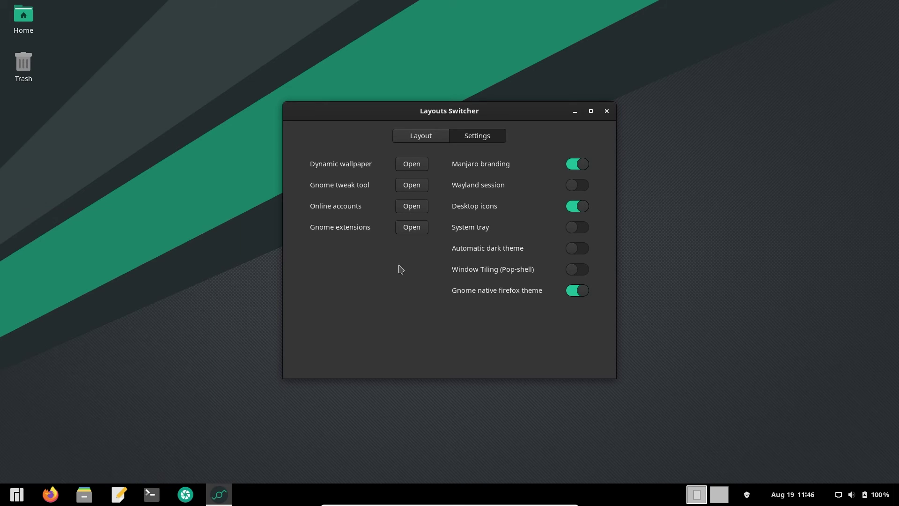
click(420, 188)
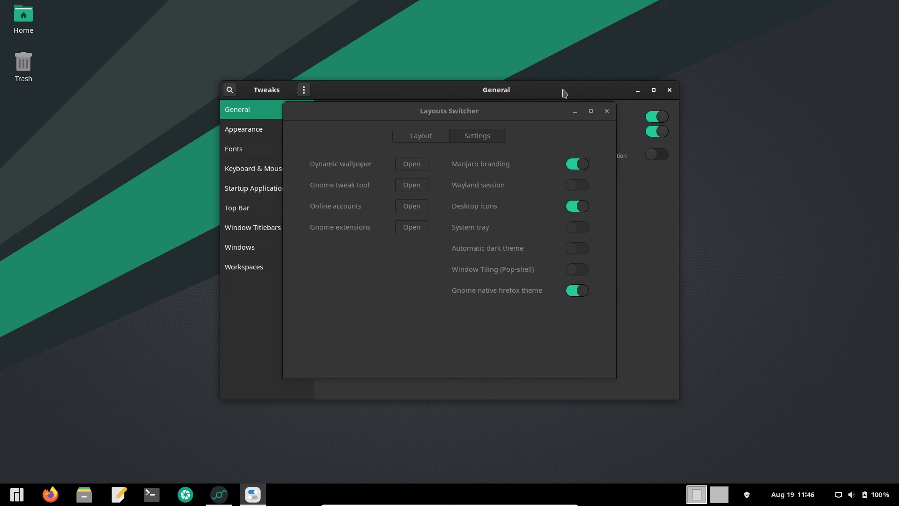
click(669, 89)
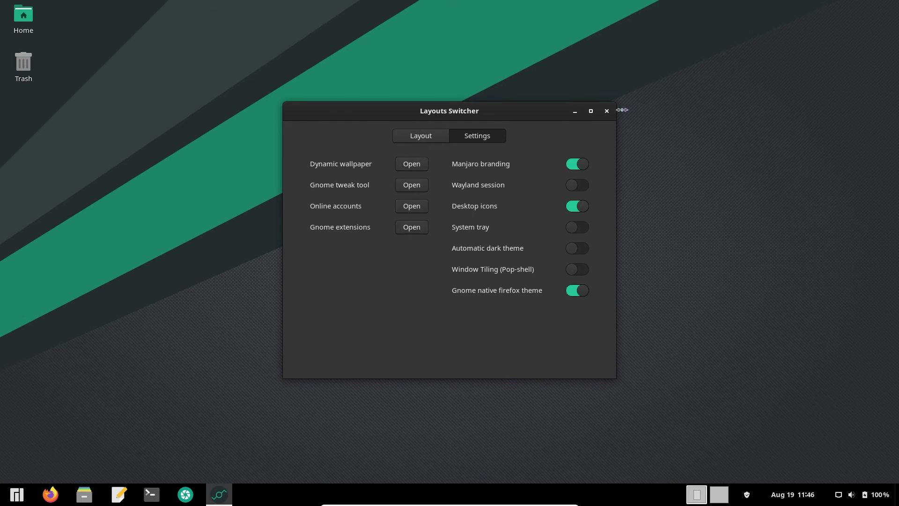
click(607, 111)
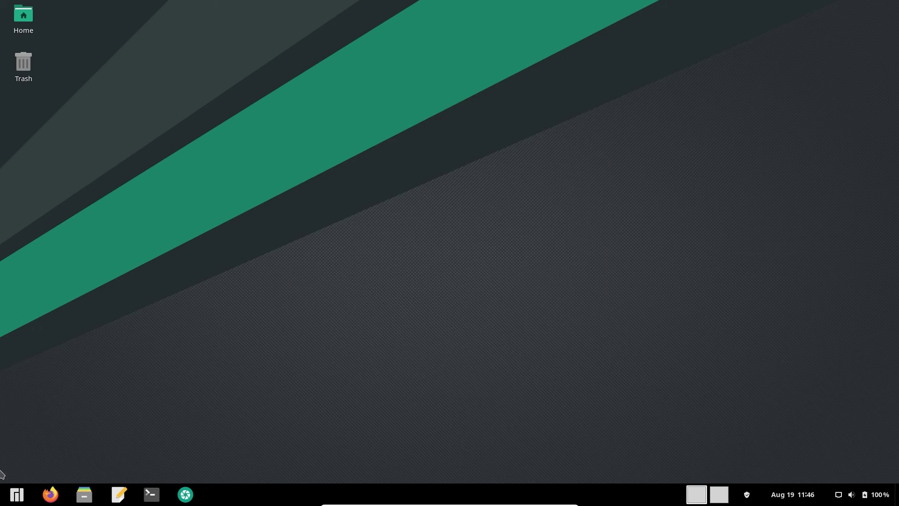
Open ArcMenu Settings from the application menu and show its Menu Layout options.
click(18, 493)
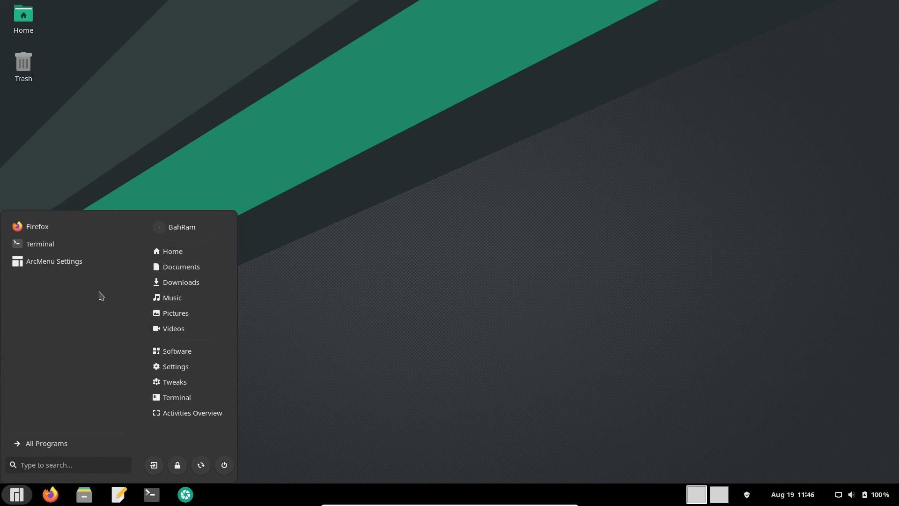
click(65, 266)
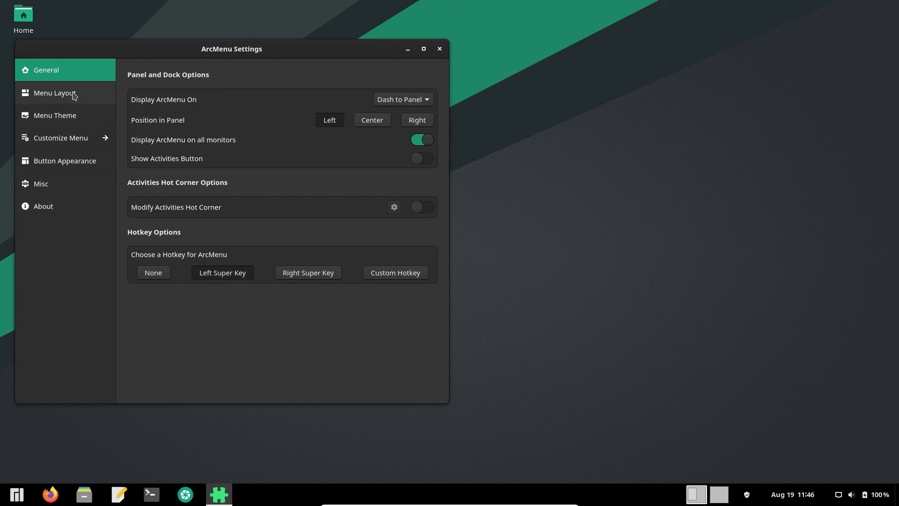
click(79, 94)
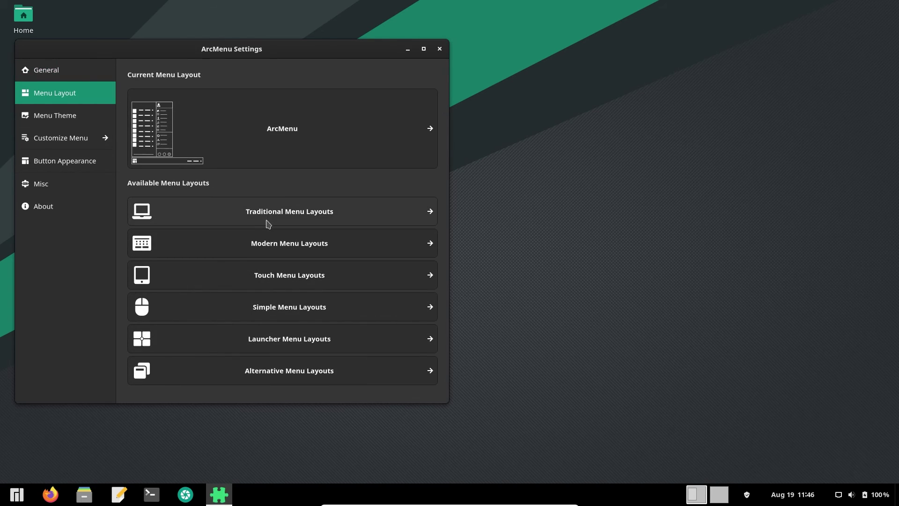
Apply the Brisk layout from the Traditional Menu Layouts and preview the application menu.
click(267, 223)
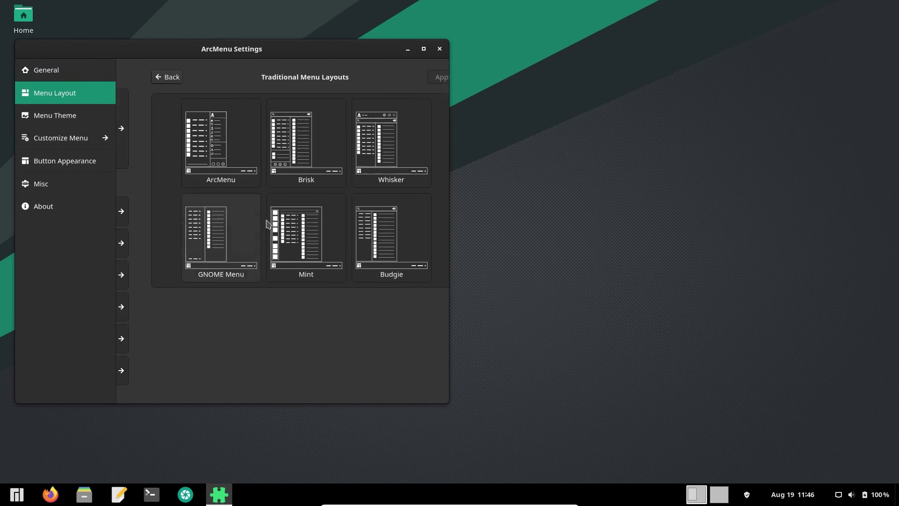
click(271, 139)
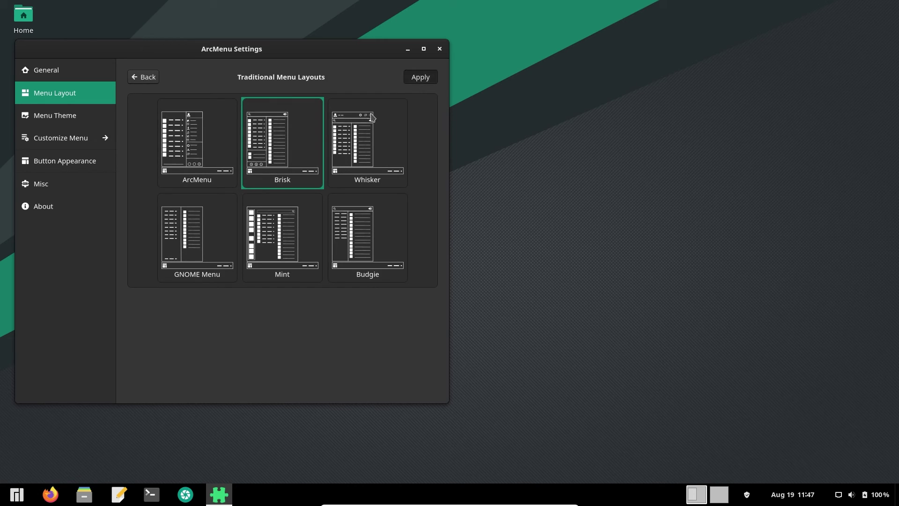
click(416, 82)
click(16, 494)
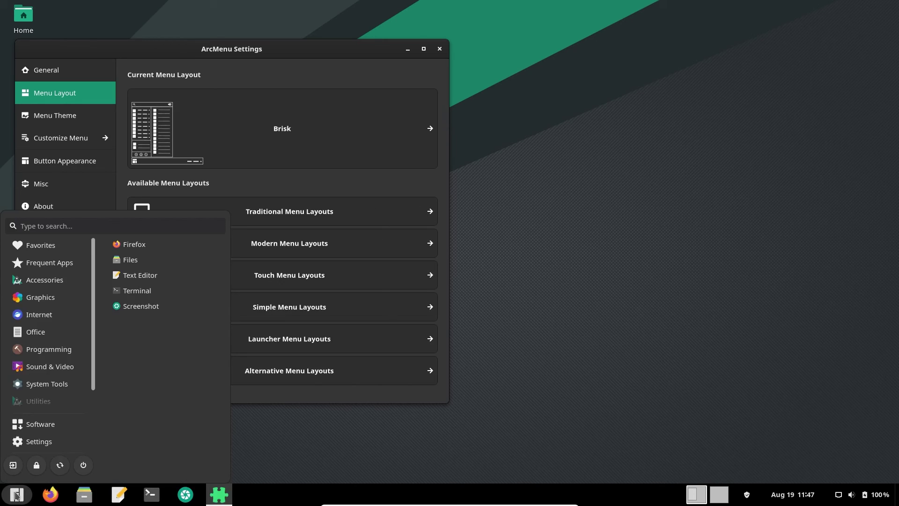
click(17, 494)
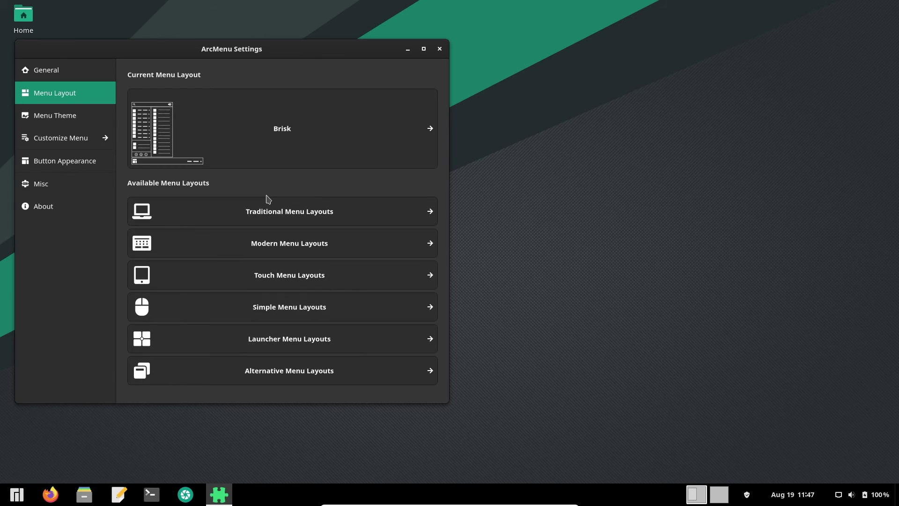
Switch ArcMenu to the traditional GNOME Menu layout and preview the application menu.
click(256, 223)
click(216, 266)
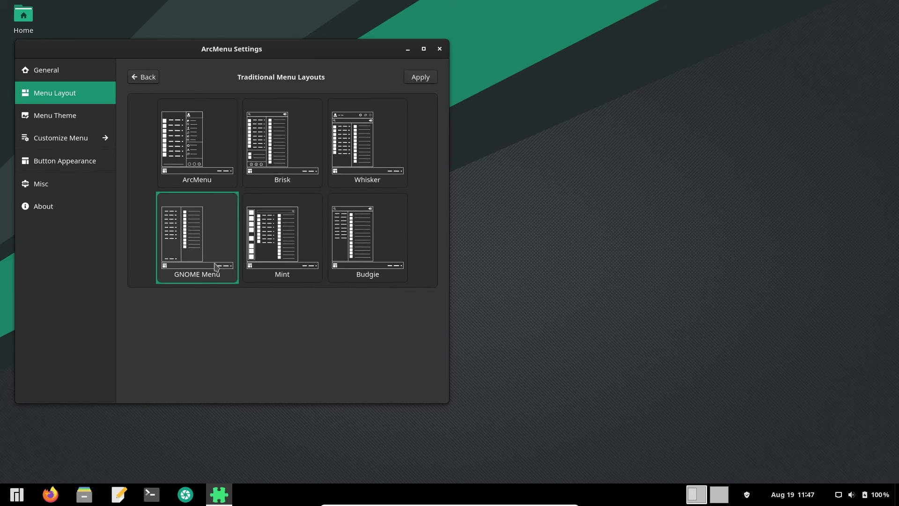
click(421, 78)
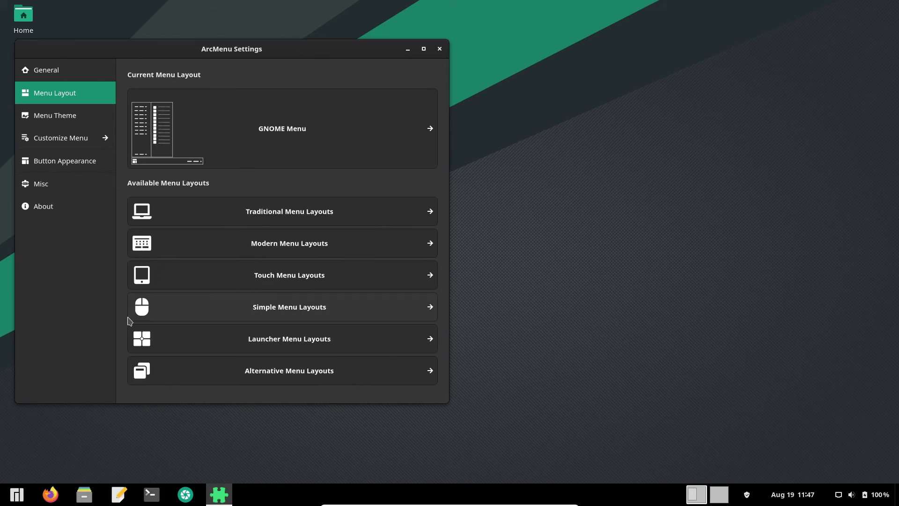
click(16, 494)
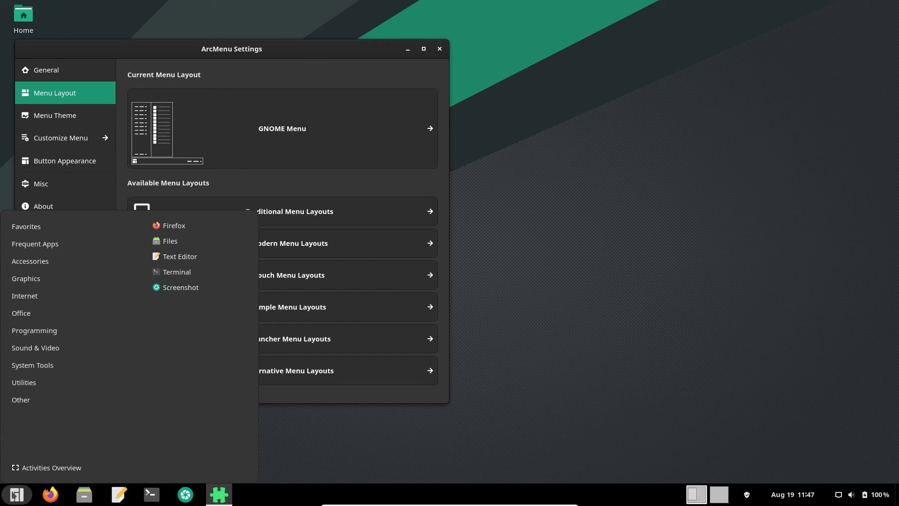
click(16, 494)
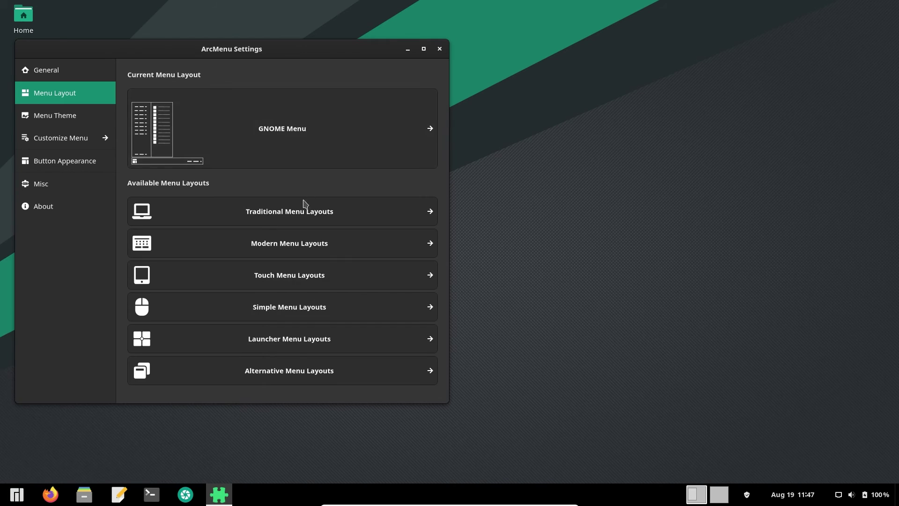
Switch ArcMenu to the traditional Budgie layout and preview the application menu.
click(302, 215)
click(354, 230)
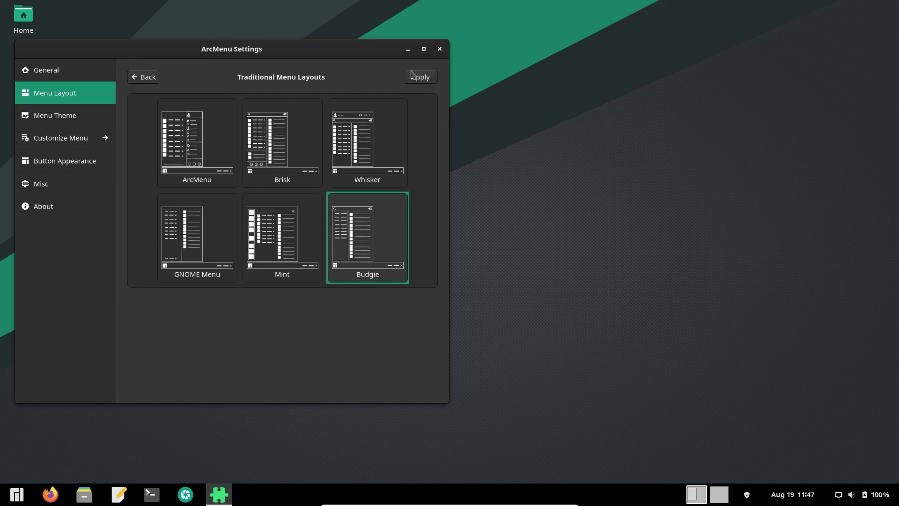
click(419, 78)
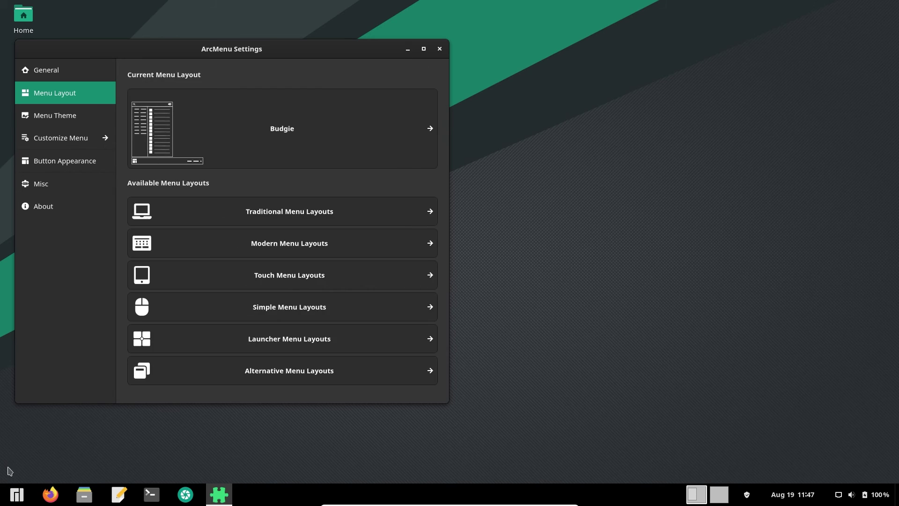
click(17, 494)
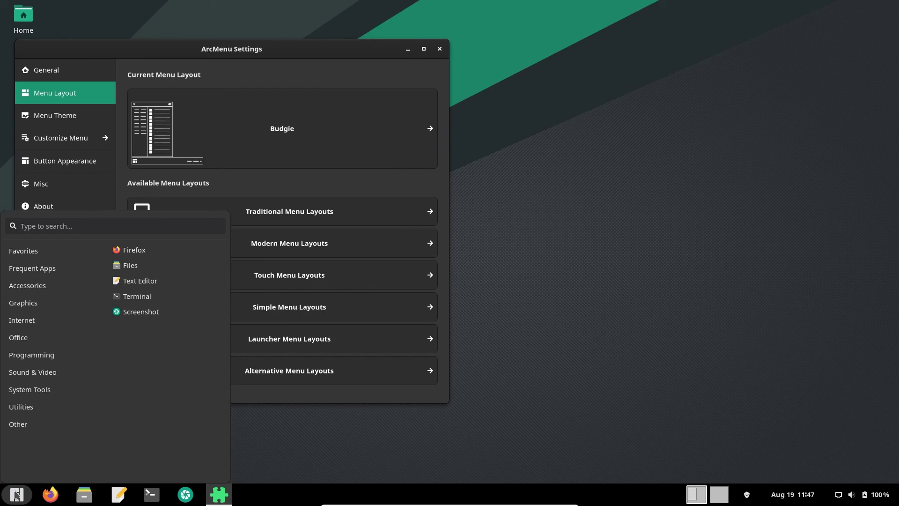
click(17, 494)
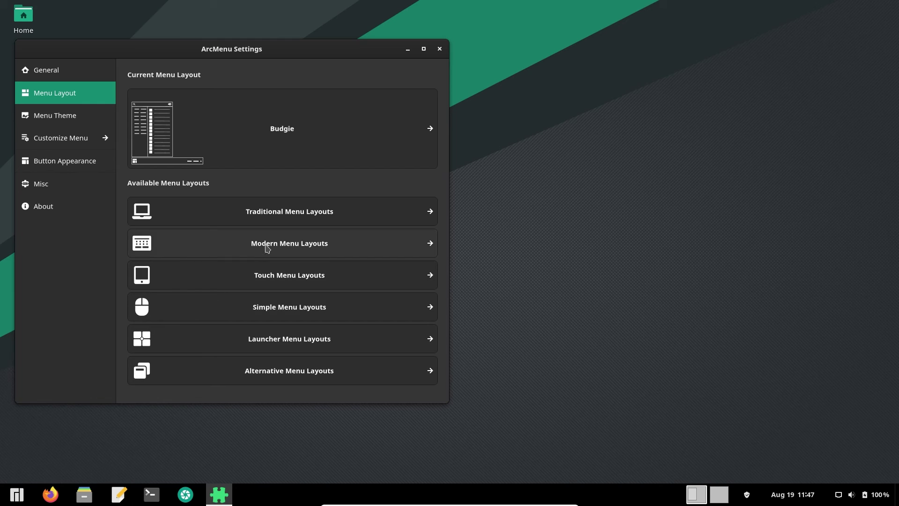
Apply the Plasma layout from the Modern Menu Layouts and view the menu's Applications, Computer and Leave sections.
click(266, 248)
click(266, 181)
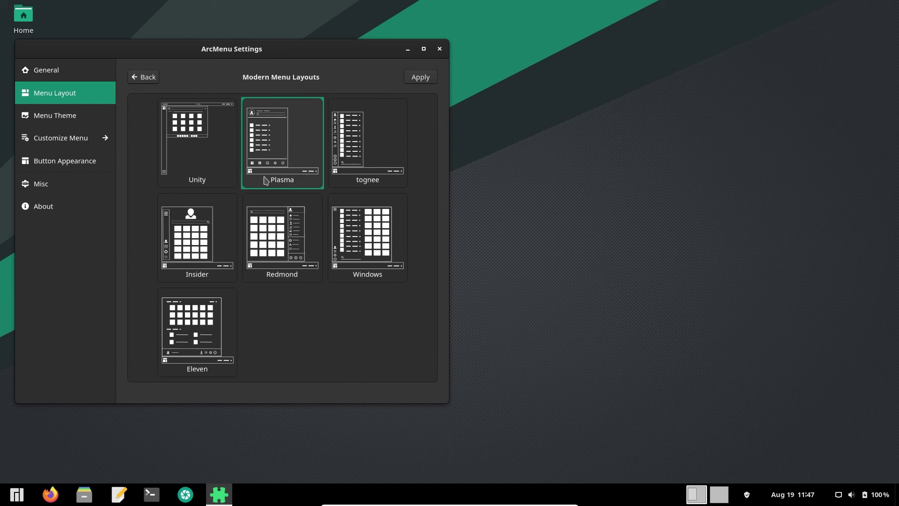
click(430, 78)
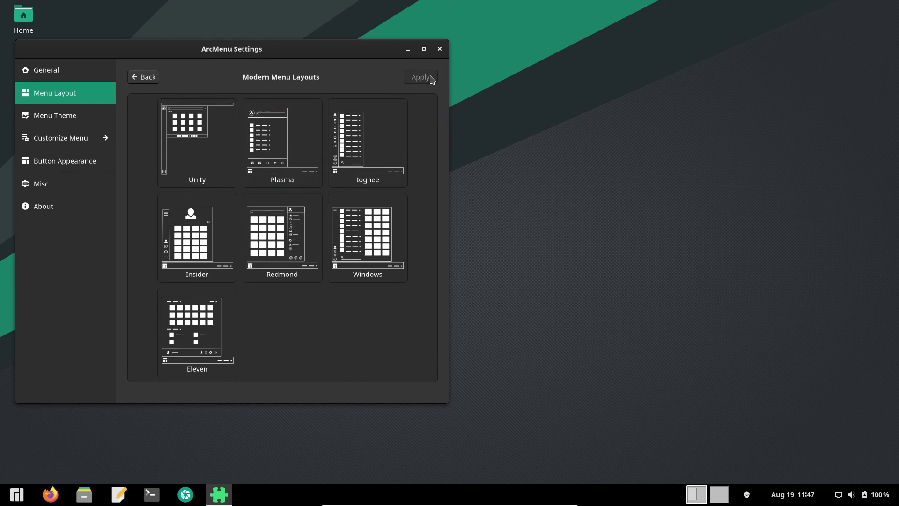
click(23, 497)
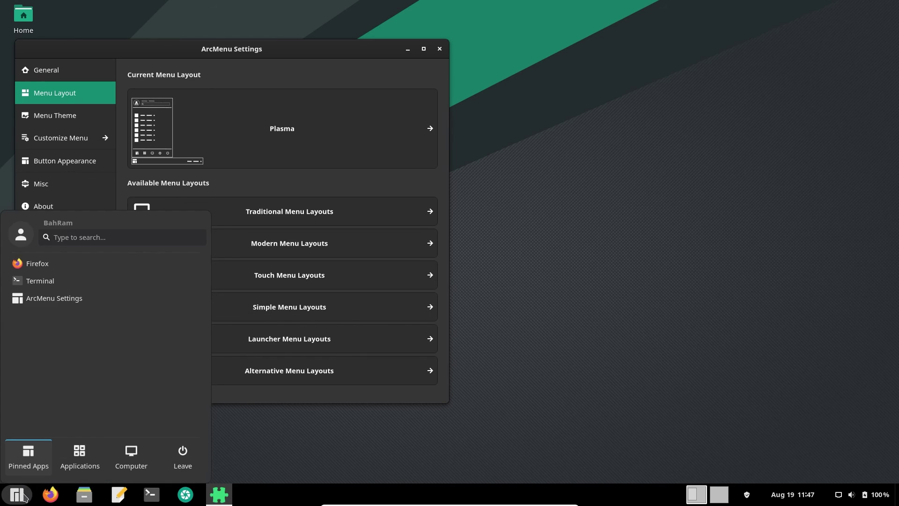
click(82, 448)
click(122, 450)
click(183, 450)
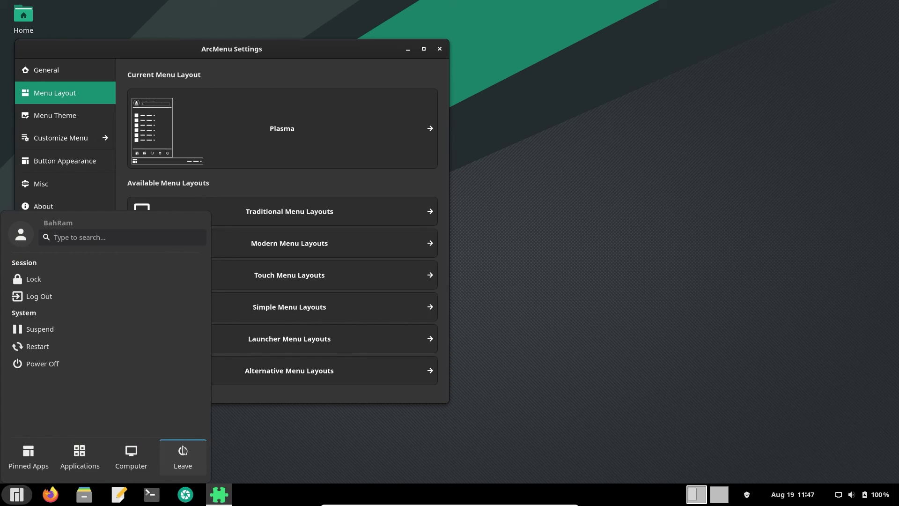
click(327, 250)
Apply the Windows layout from the Modern Menu Layouts in ArcMenu Settings.
click(327, 249)
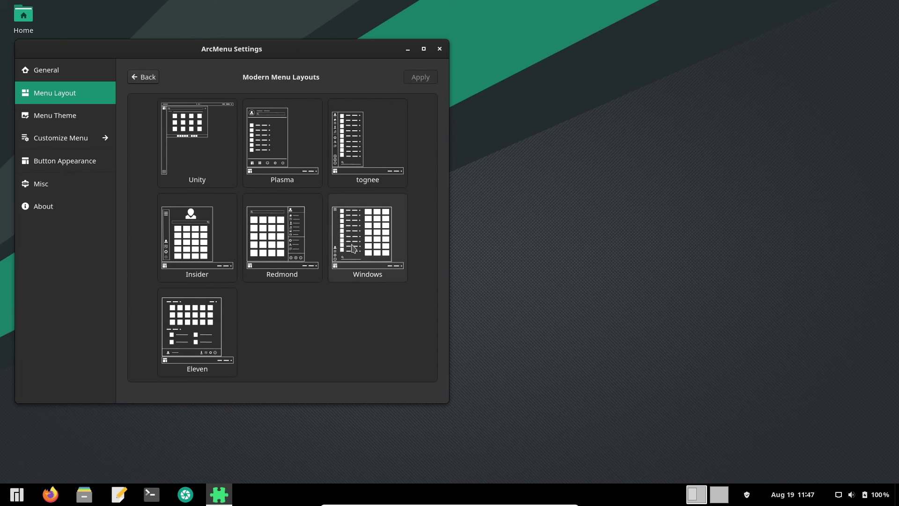
click(355, 249)
click(434, 78)
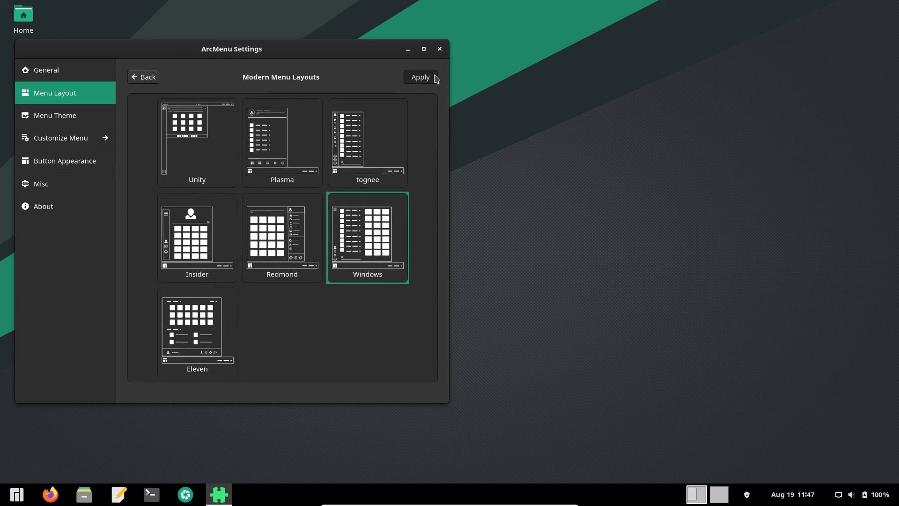
Browse the Windows-style application menu, including its full app list and the application shortcuts and places.
click(19, 495)
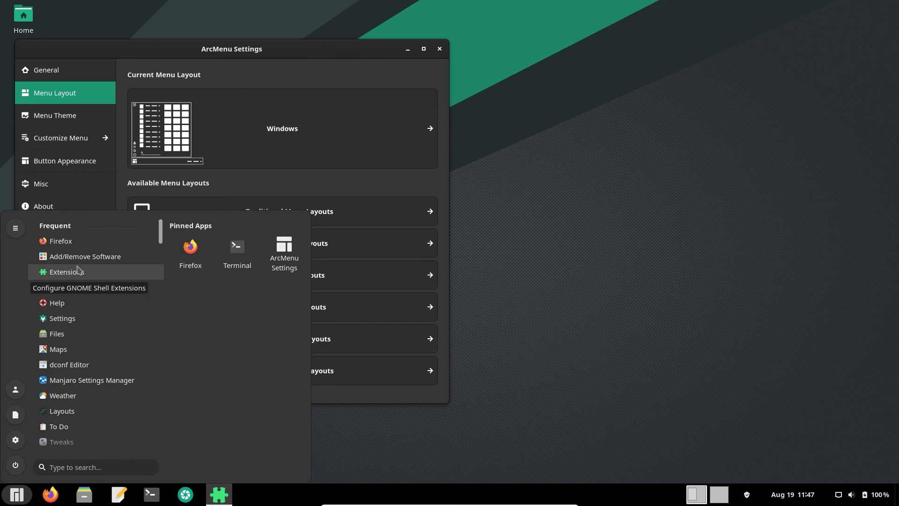
scroll(85, 317, down, 10)
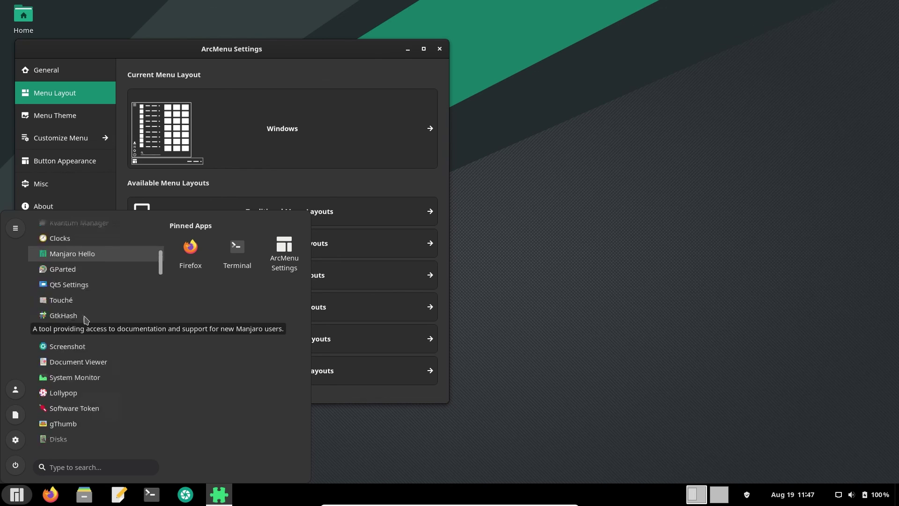
scroll(85, 320, down, 5)
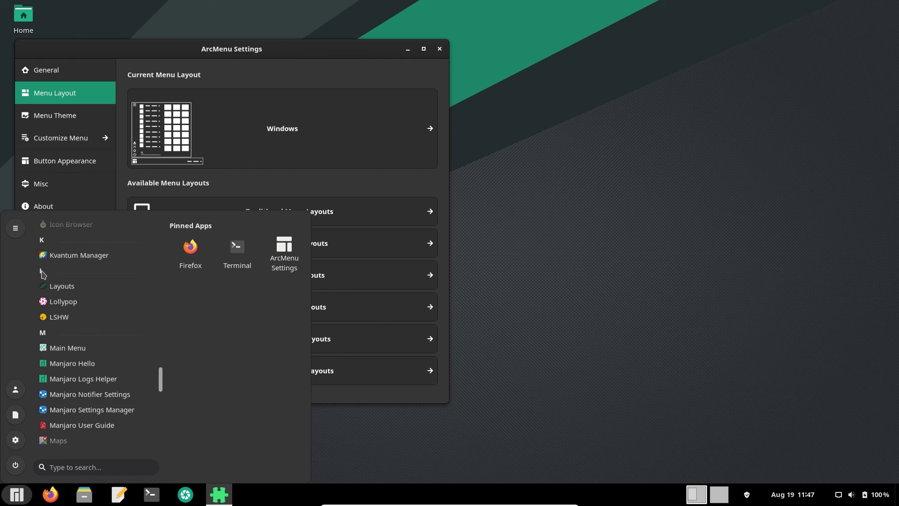
scroll(43, 274, up, 15)
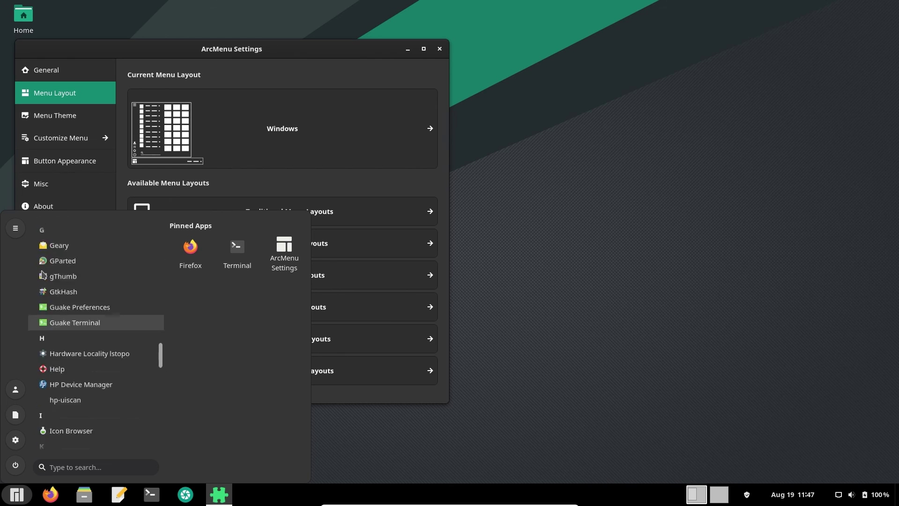
click(16, 228)
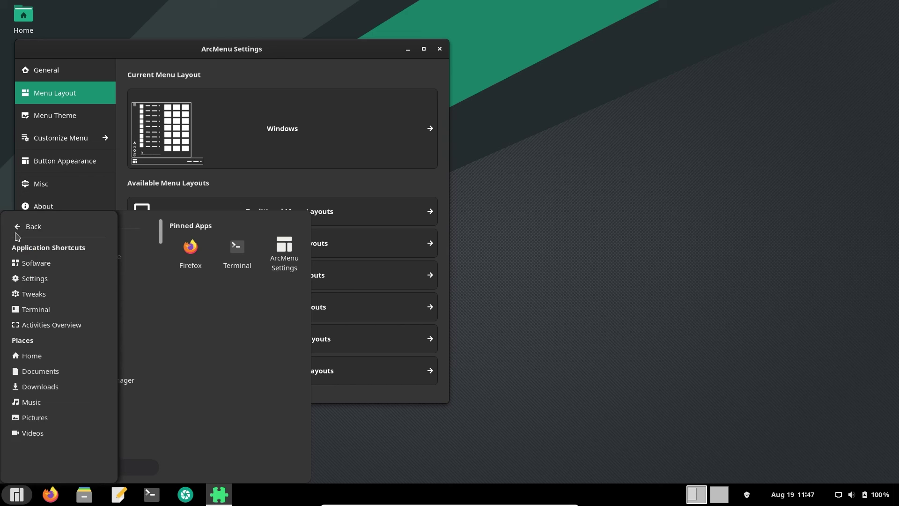
click(161, 298)
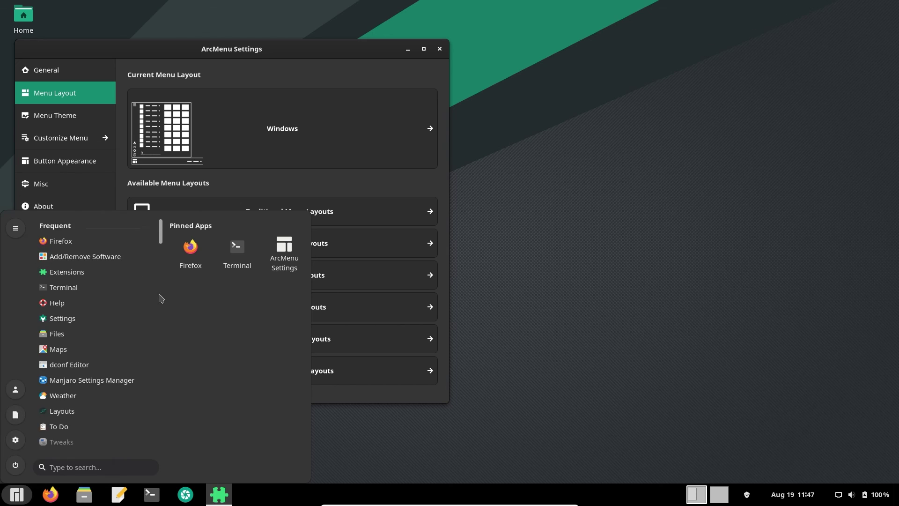
click(327, 183)
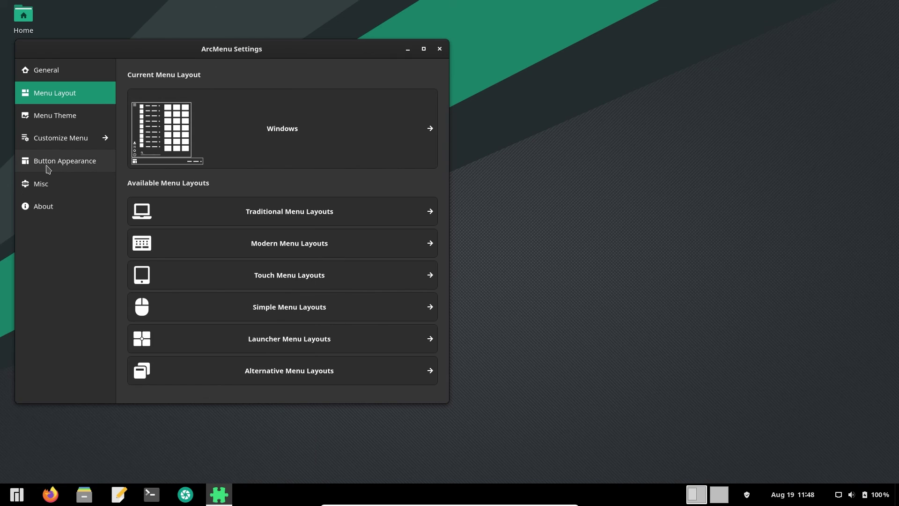
View ArcMenu's Button Appearance and Misc settings and the Fine-Tune and Extra Categories options for customizing the menu.
click(48, 166)
click(51, 190)
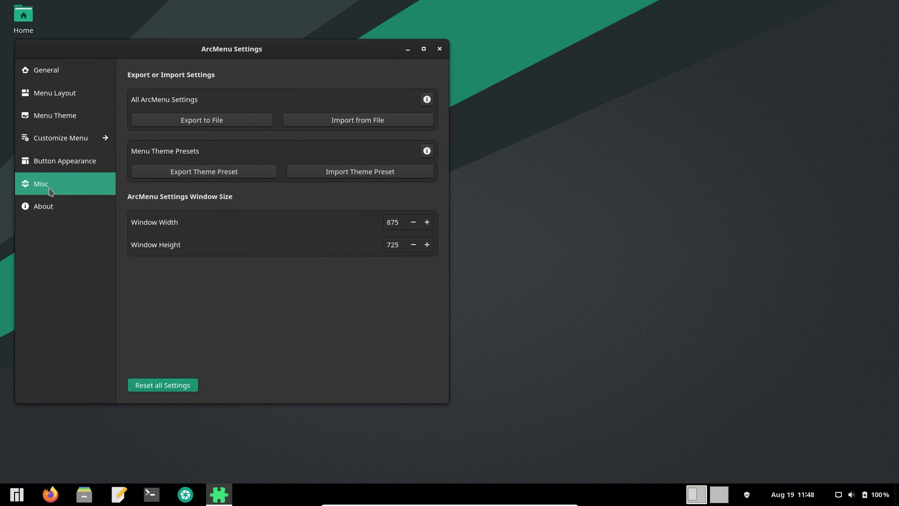
click(74, 139)
click(60, 199)
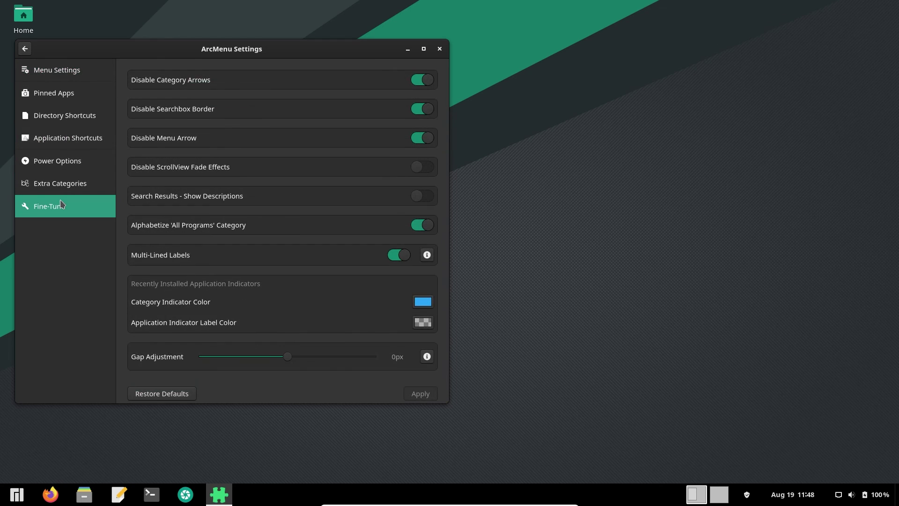
click(70, 189)
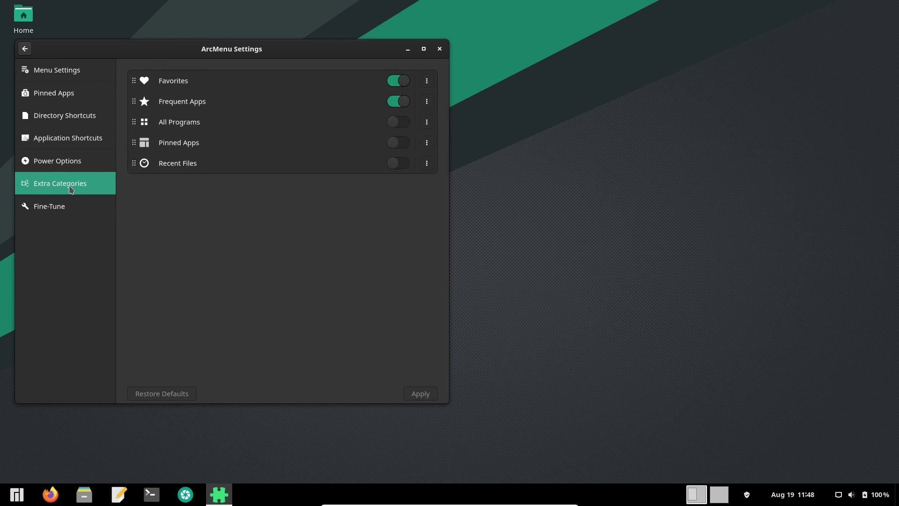
View ArcMenu's power options, application and directory shortcuts, pinned apps and menu settings, then close ArcMenu Settings.
click(67, 161)
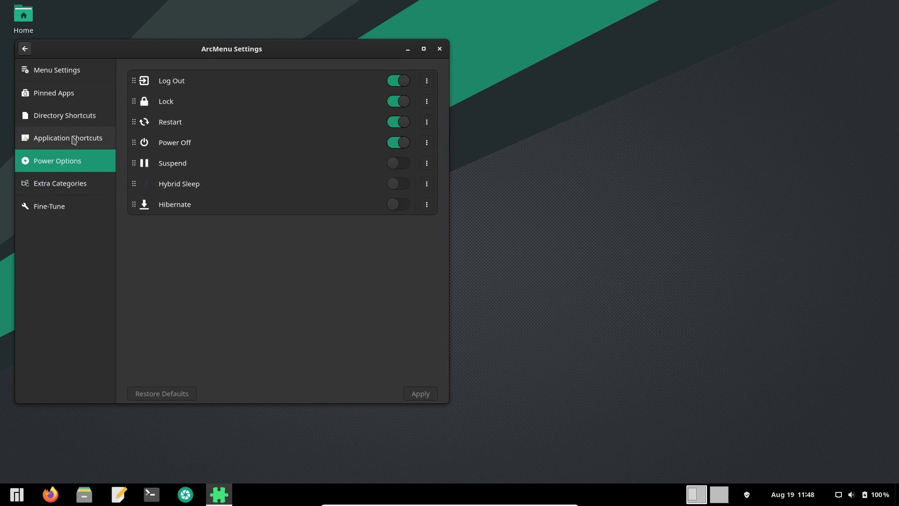
click(74, 139)
click(66, 115)
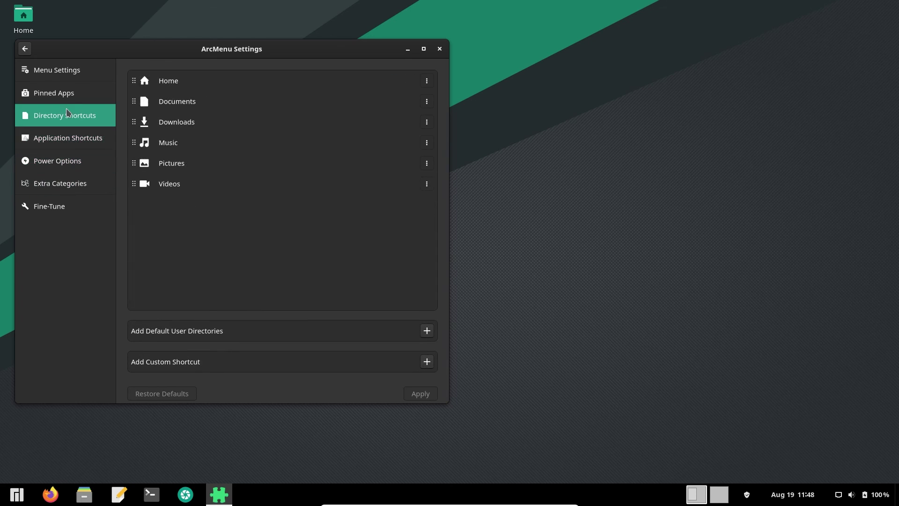
click(66, 96)
click(65, 77)
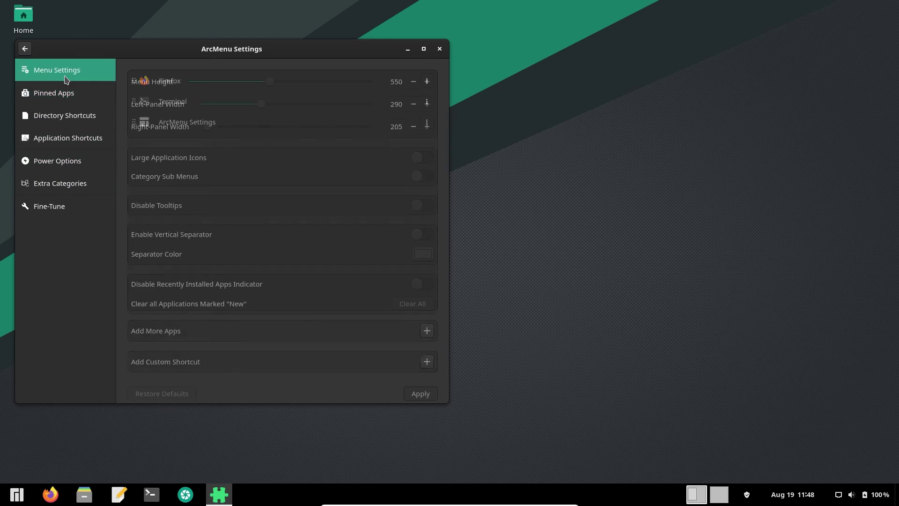
click(25, 49)
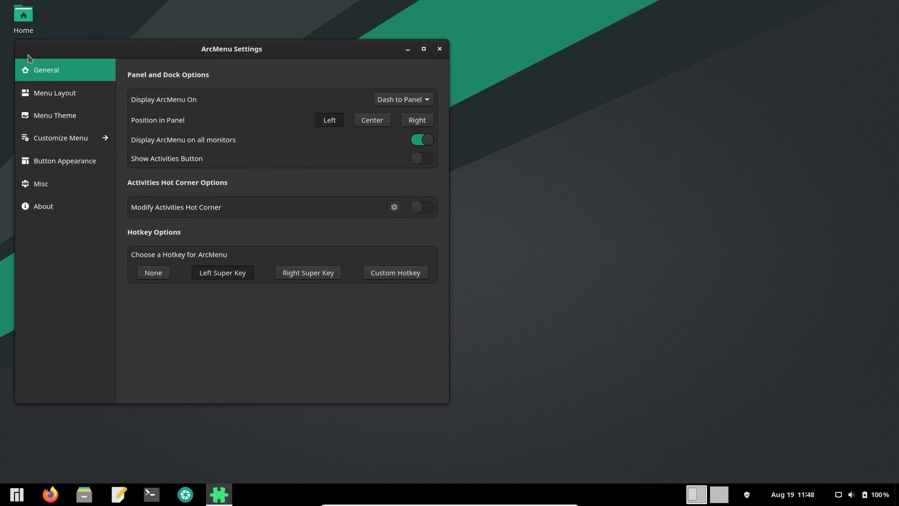
click(440, 49)
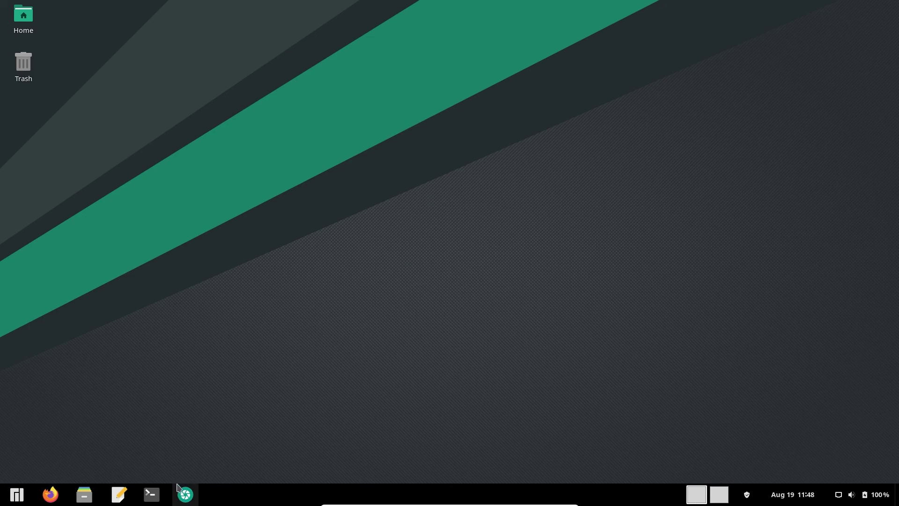
Open a terminal on the first workspace and the Files manager on the second workspace.
click(152, 494)
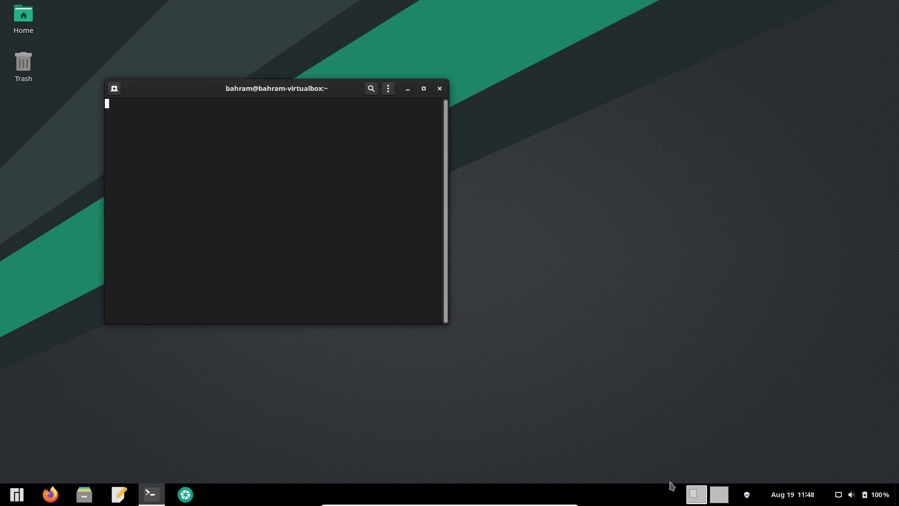
click(718, 495)
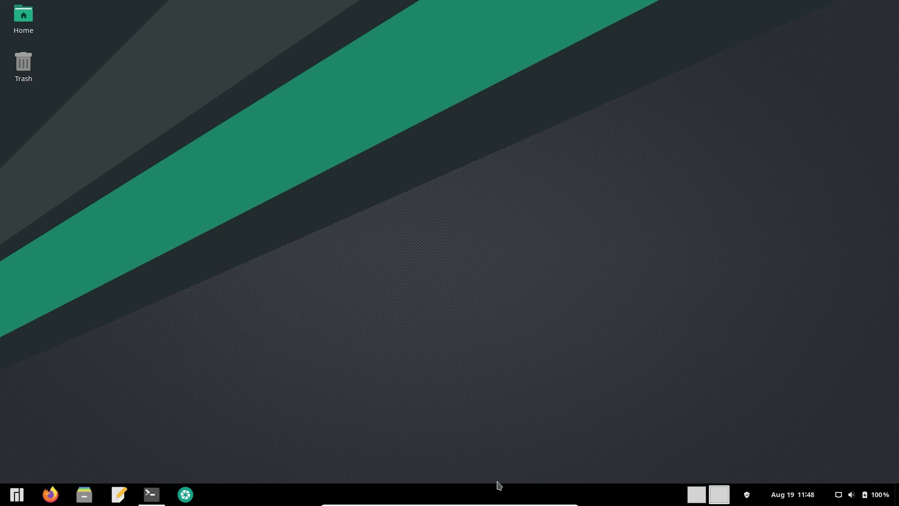
click(81, 494)
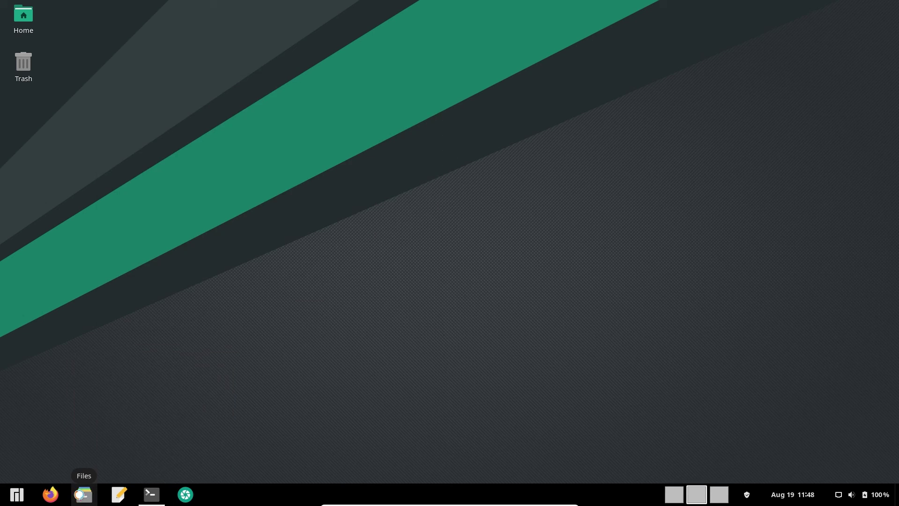
mouse_move(82, 500)
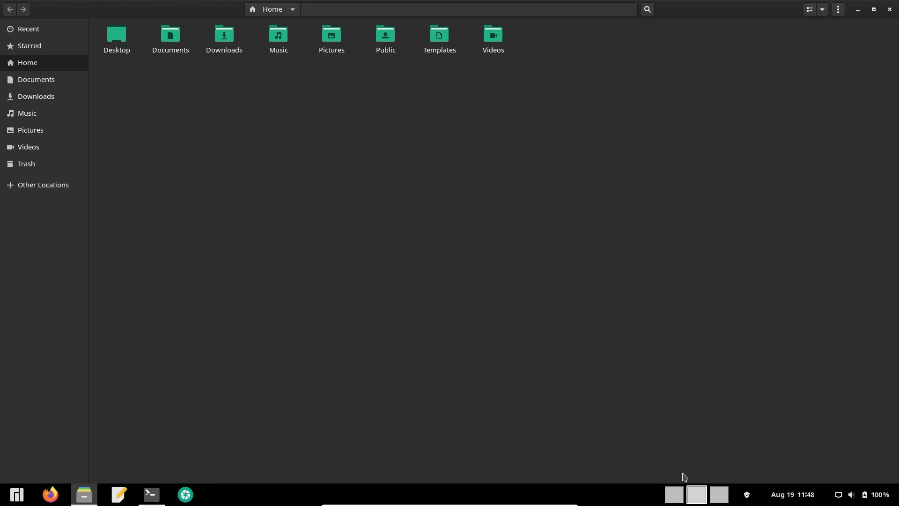
Switch between the terminal and Files workspaces, ending on the empty third workspace.
click(680, 494)
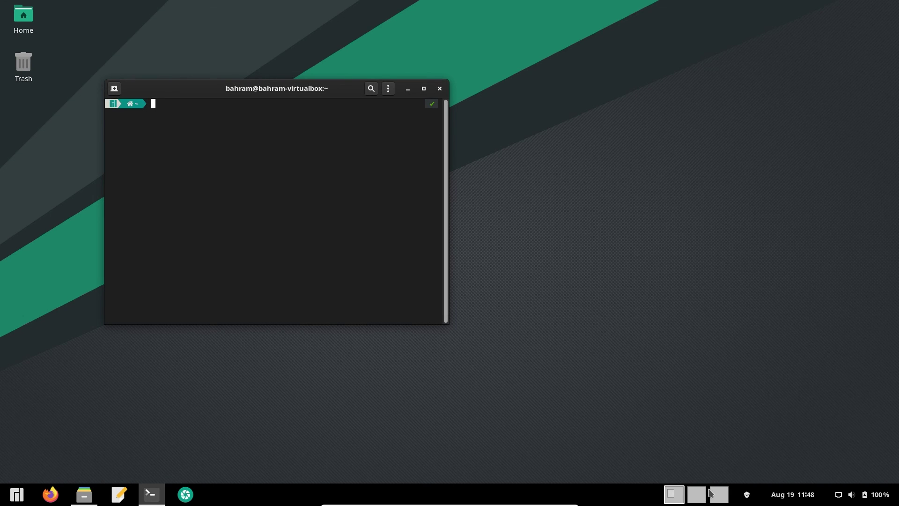
click(710, 493)
click(703, 497)
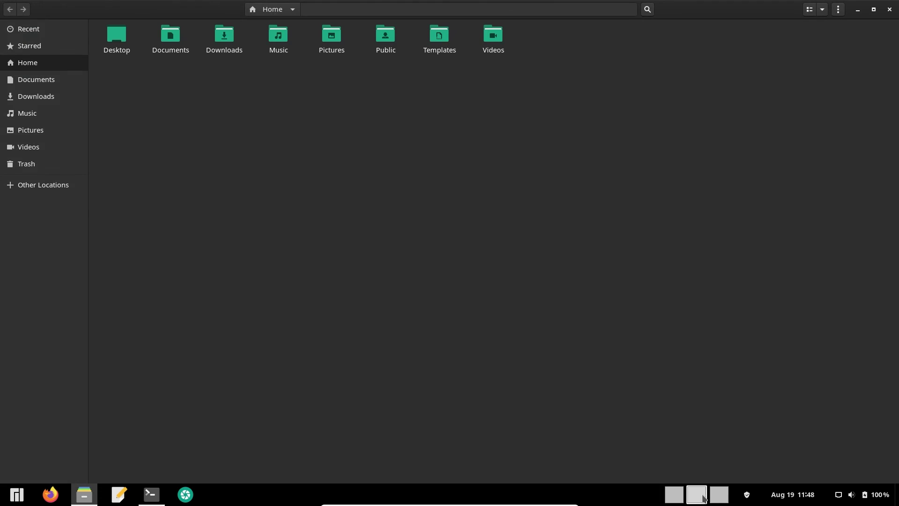
click(724, 495)
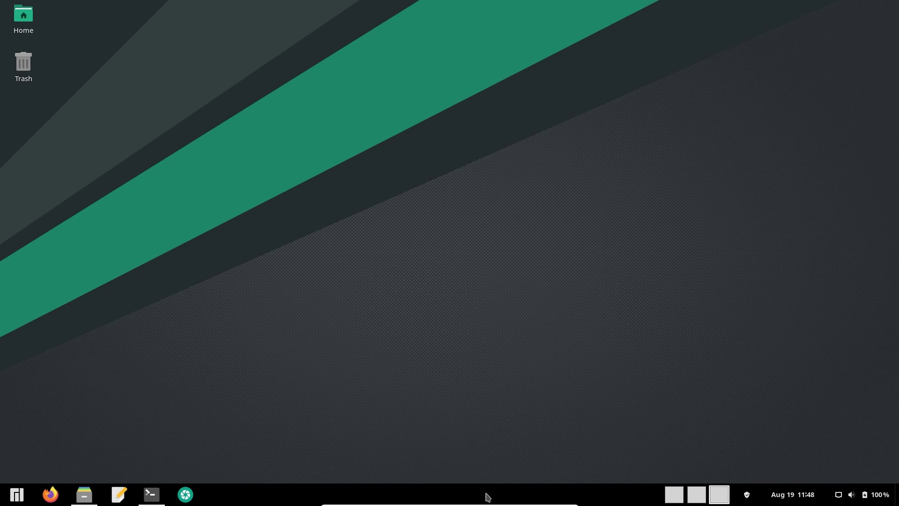